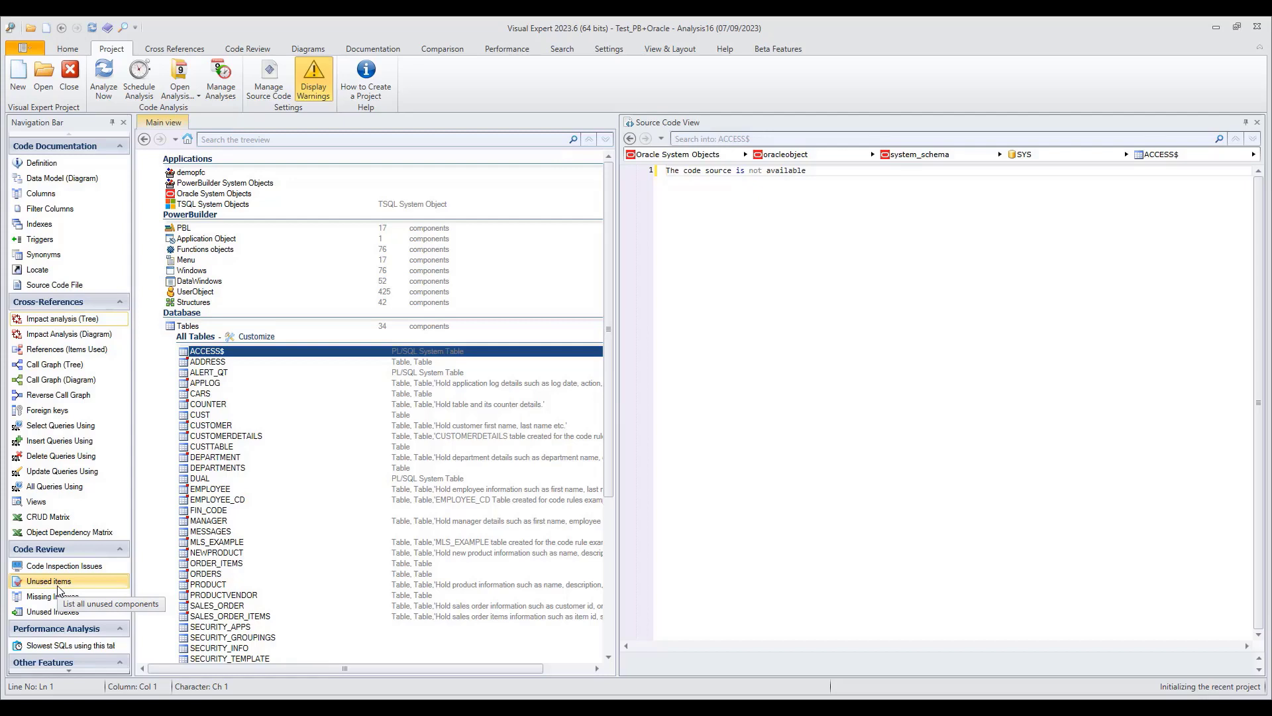
- List the columns of the PRODUCT table
{"action": "scroll", "coordinate": [213, 396], "scroll_direction": "down", "scroll_amount": 6}
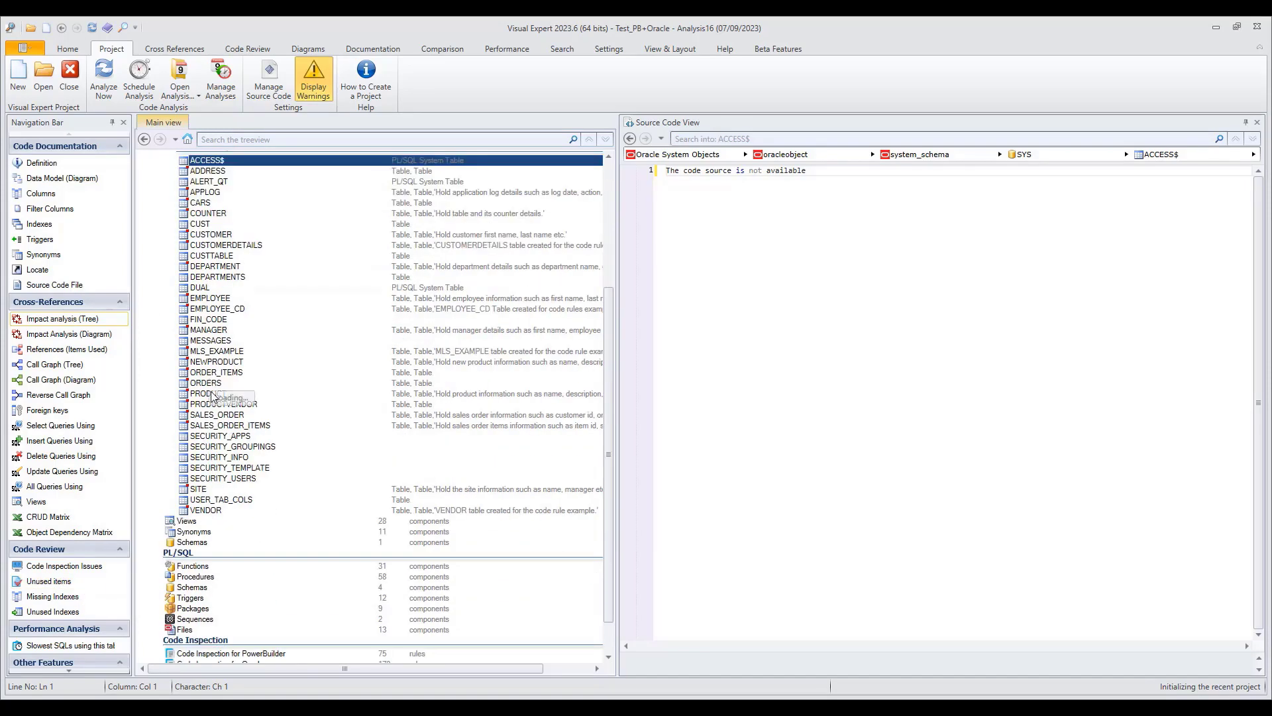
{"action": "left_click", "coordinate": [208, 394]}
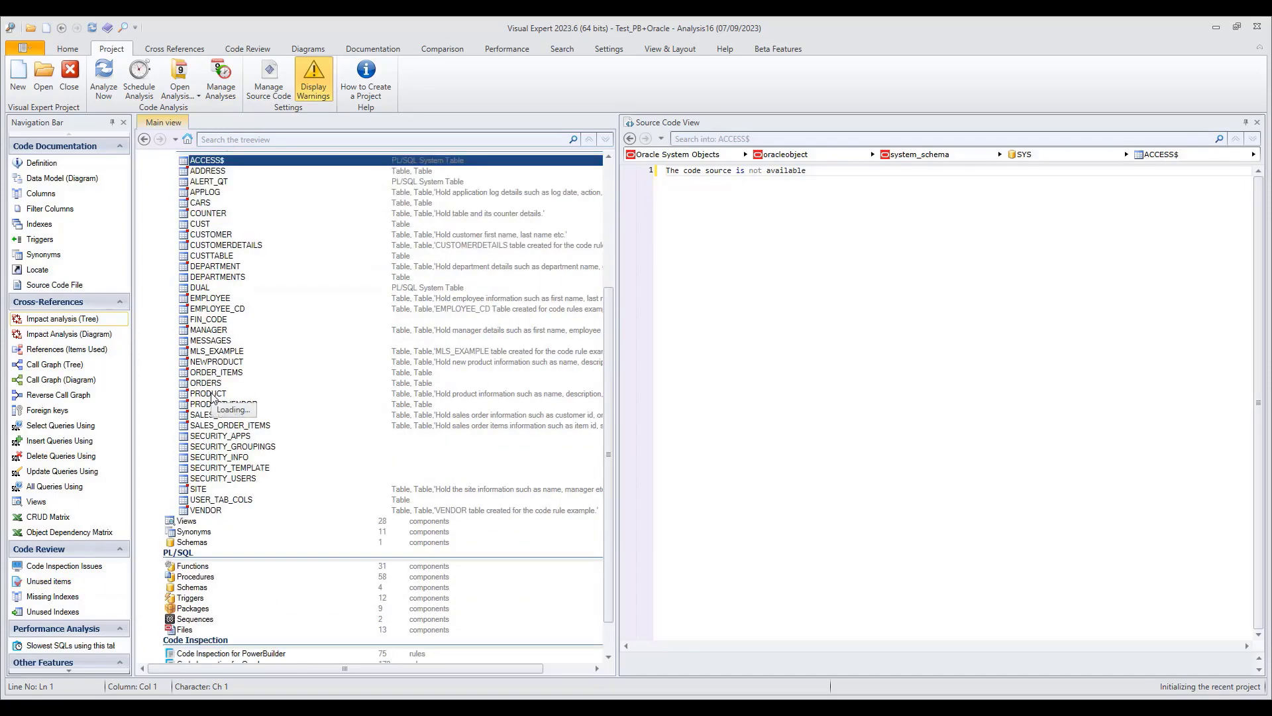
{"action": "left_click", "coordinate": [57, 198]}
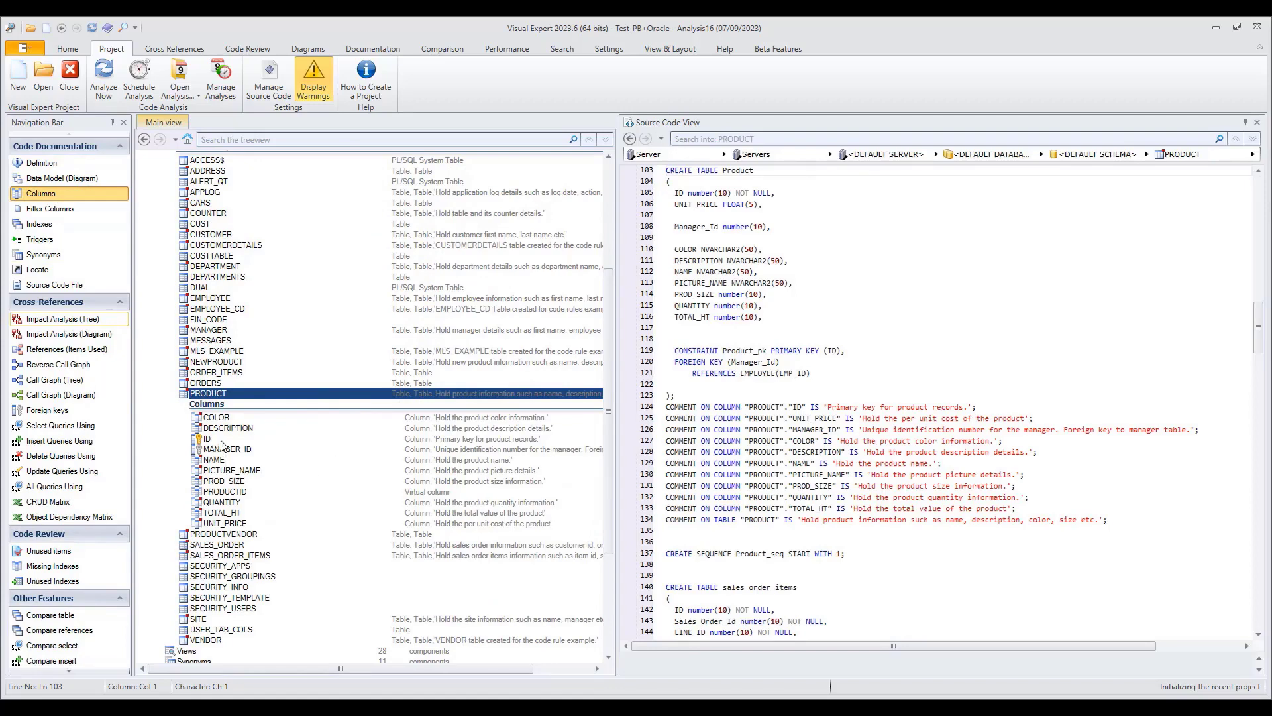
- Run a tree impact analysis on the PRODUCT table's ID column and look through the resulting references
{"action": "left_click", "coordinate": [221, 440]}
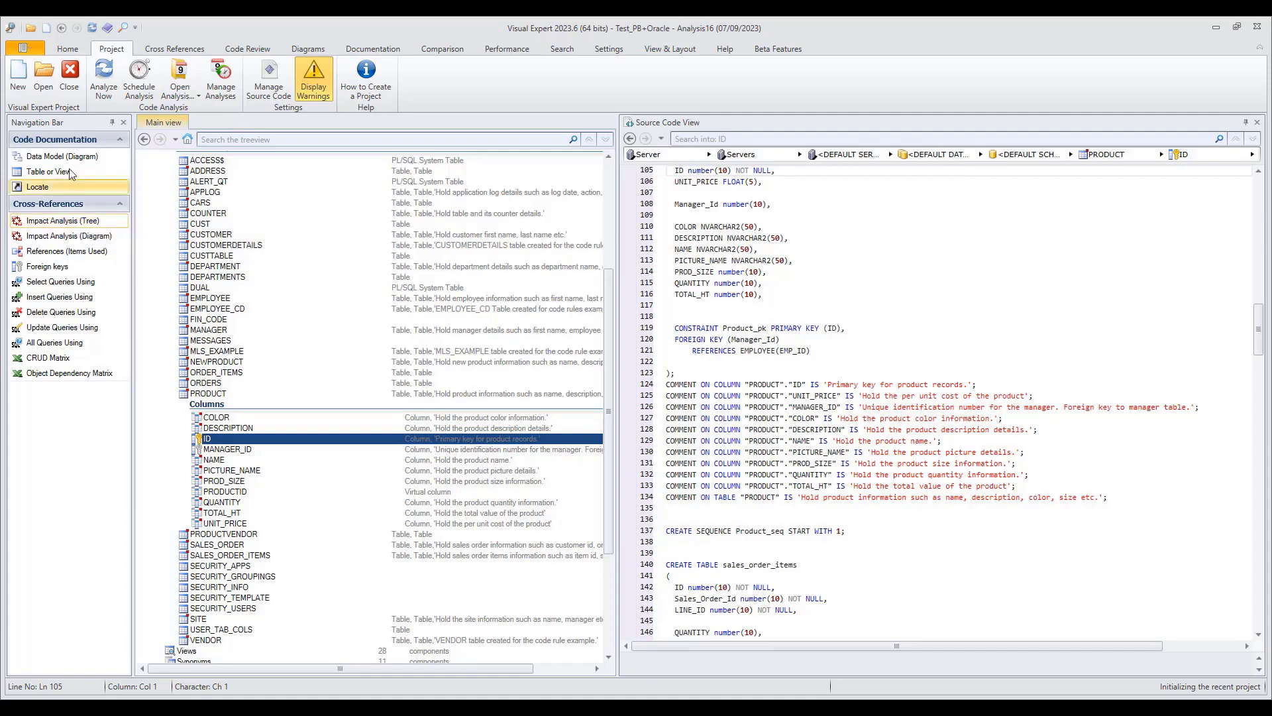
{"action": "left_click", "coordinate": [52, 221]}
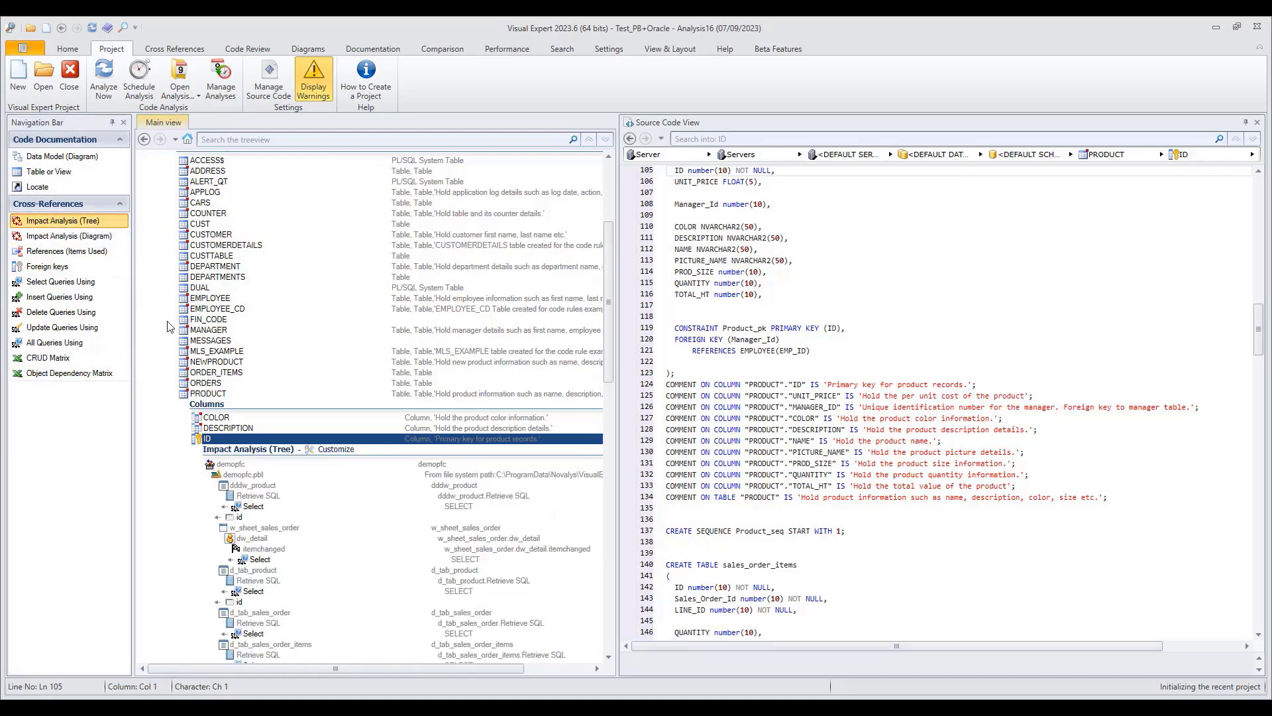
{"action": "scroll", "coordinate": [167, 326], "scroll_direction": "down", "scroll_amount": 6}
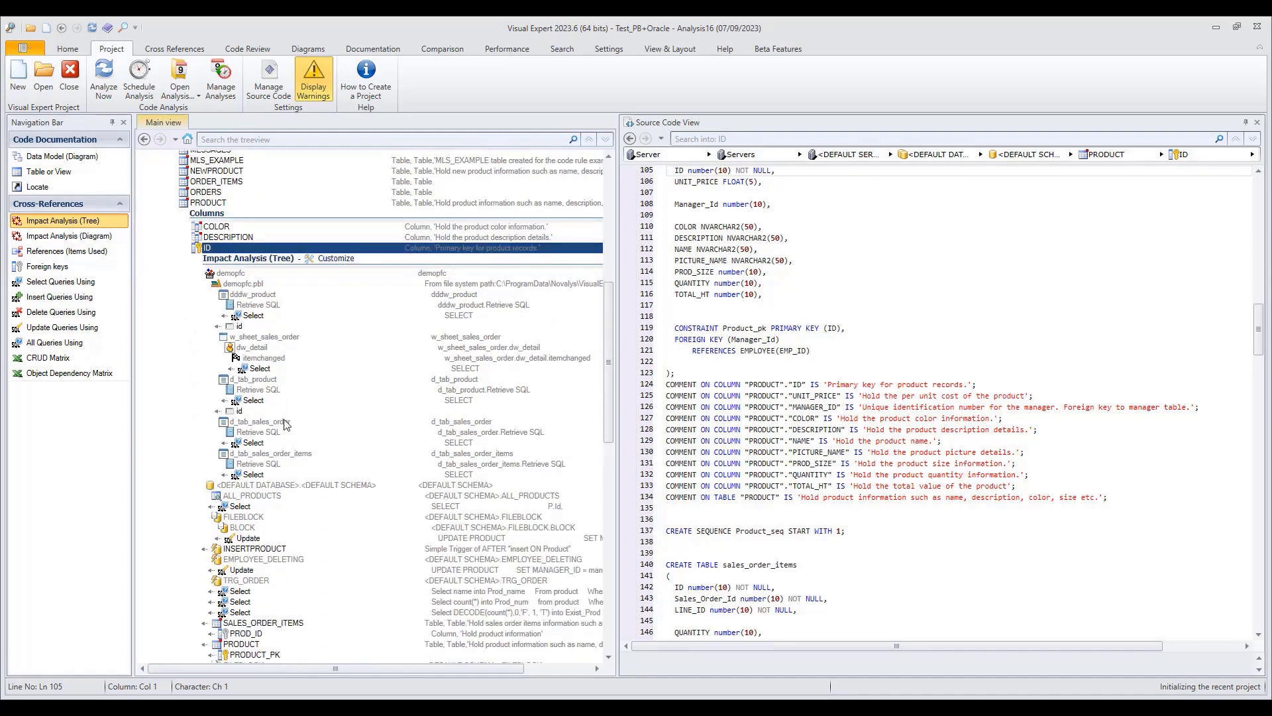
{"action": "scroll", "coordinate": [308, 517], "scroll_direction": "down", "scroll_amount": 6}
{"action": "scroll", "coordinate": [310, 530], "scroll_direction": "up", "scroll_amount": 6}
- Collapse the demopfc and default schema branches of the impact analysis, then expand demopfc again
{"action": "left_click", "coordinate": [194, 276]}
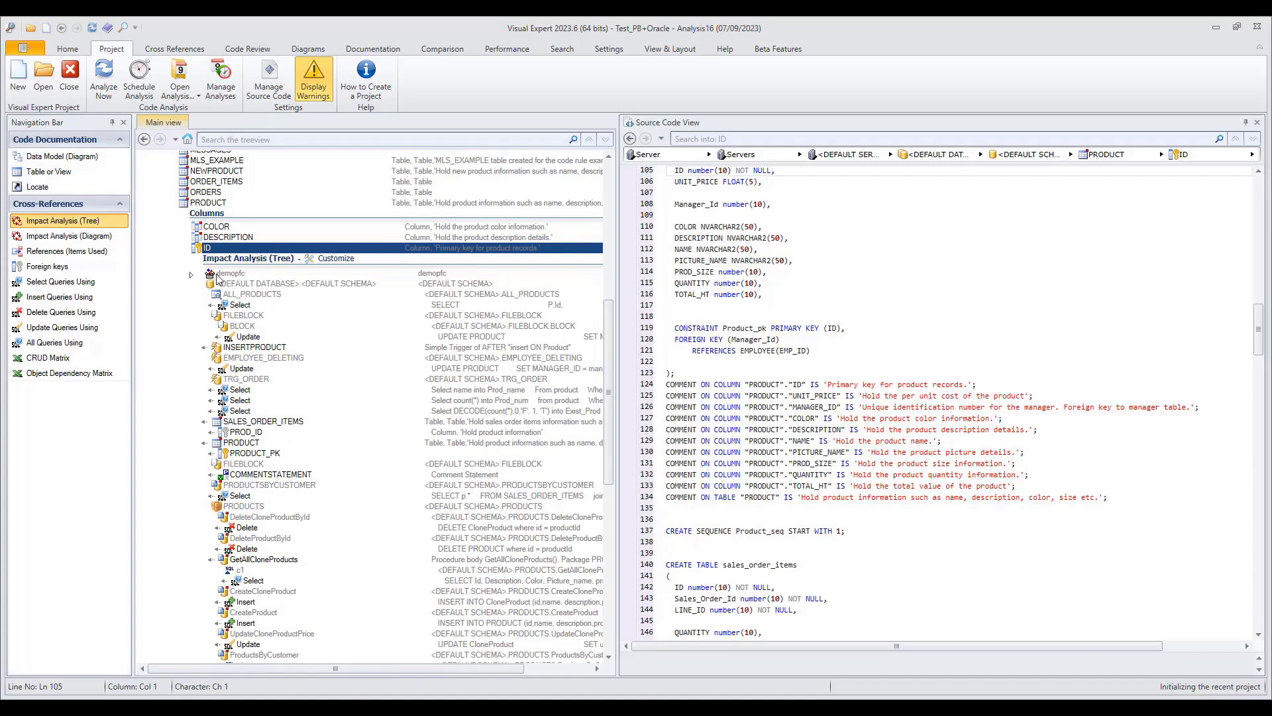
{"action": "left_click", "coordinate": [193, 286]}
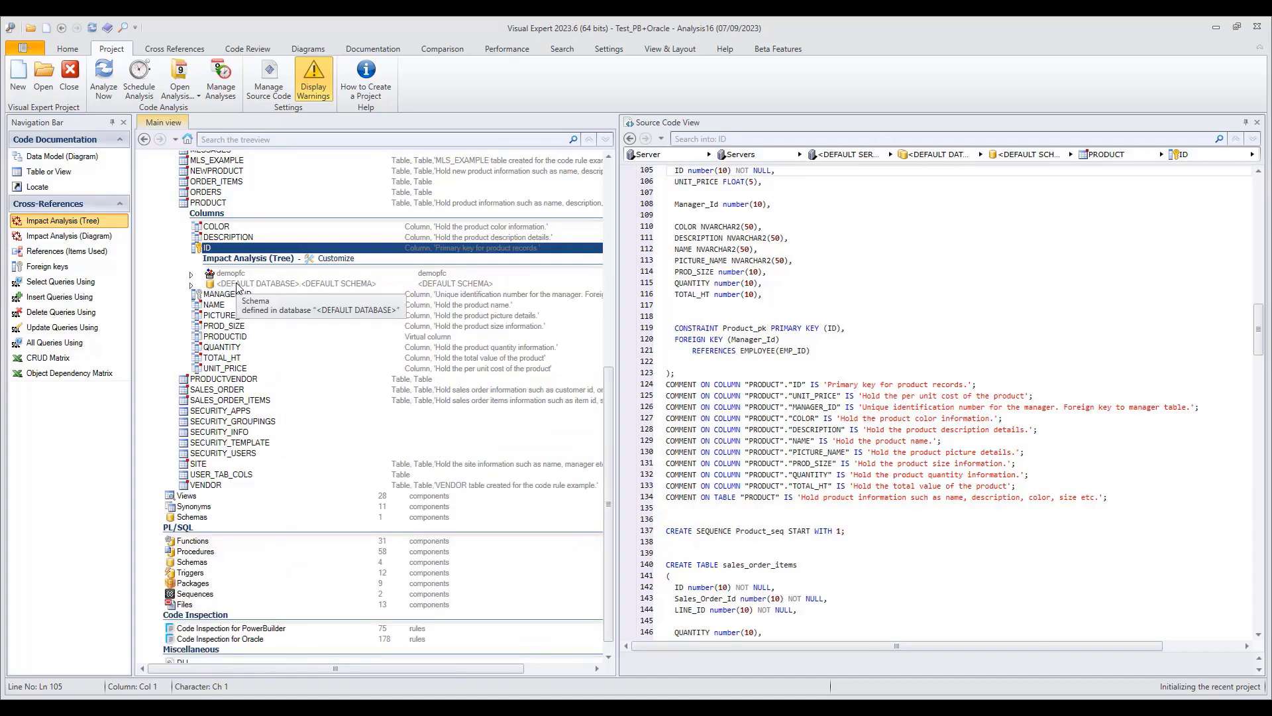
{"action": "left_click", "coordinate": [190, 273]}
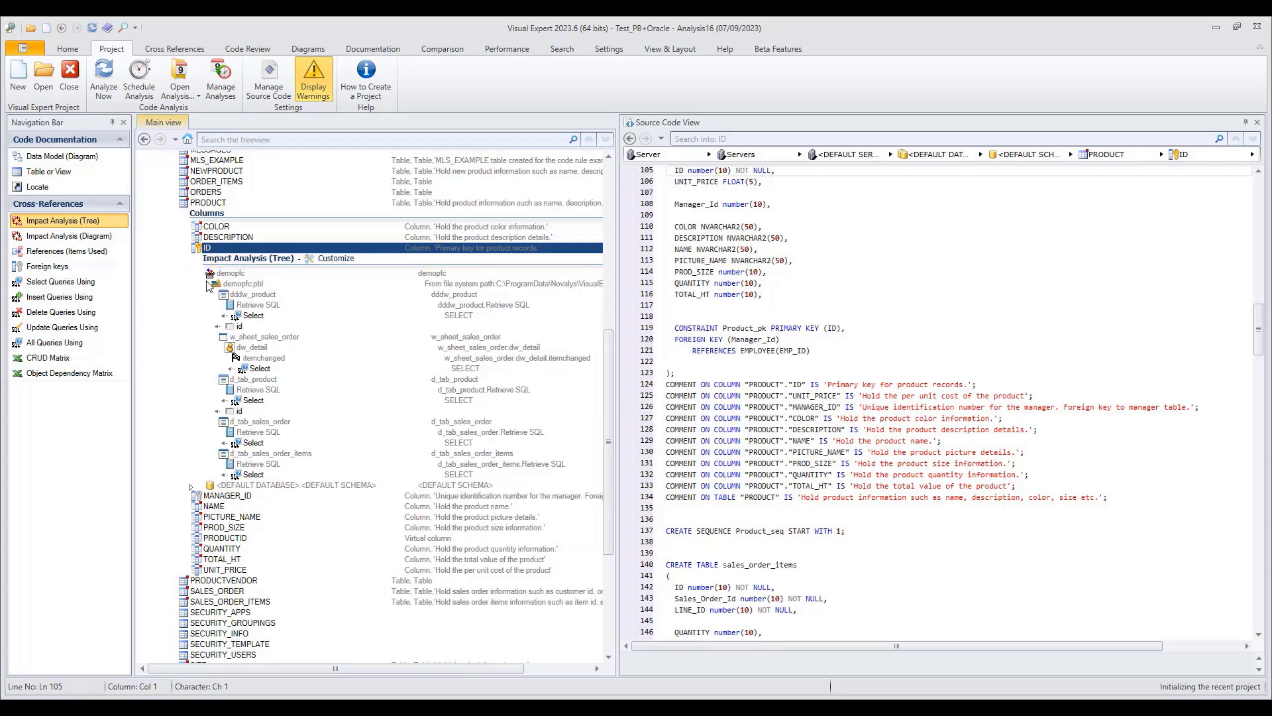
- Inspect the ID references in dddw_product, the dw_detail itemchanged event, d_tab_sales_order and d_tab_sales_order_items
{"action": "left_click", "coordinate": [259, 304]}
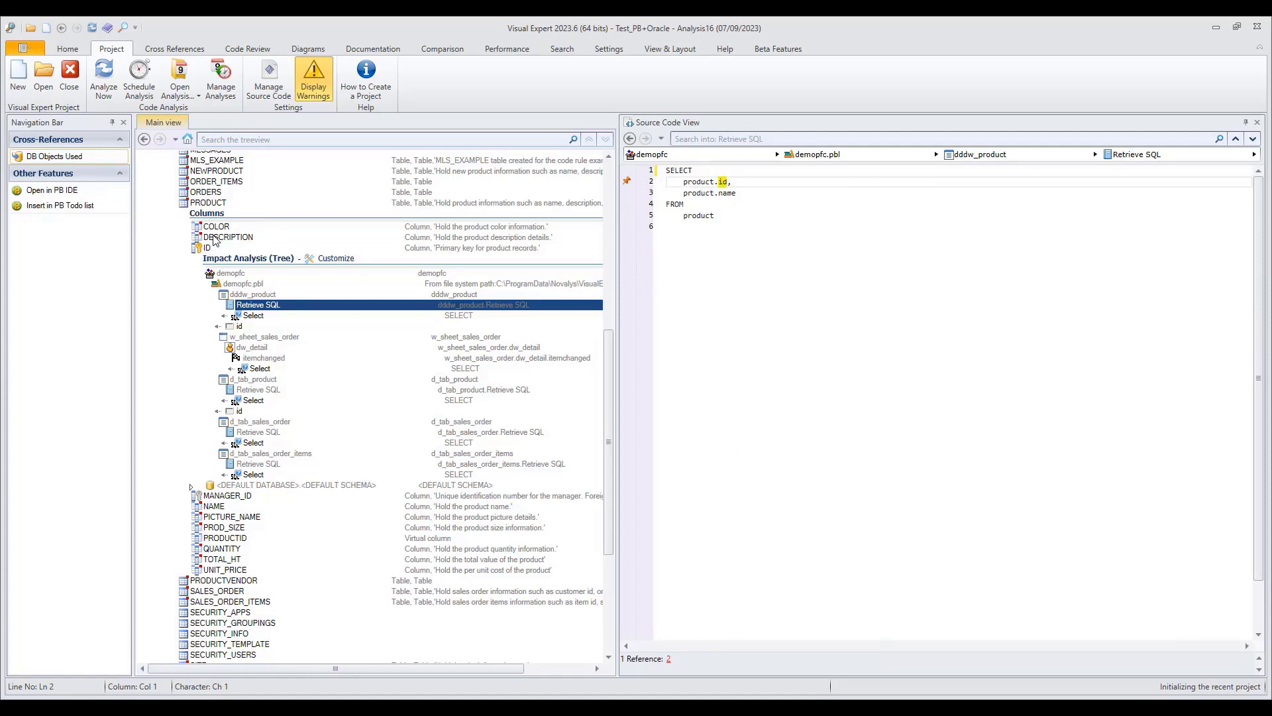
{"action": "left_click", "coordinate": [254, 361]}
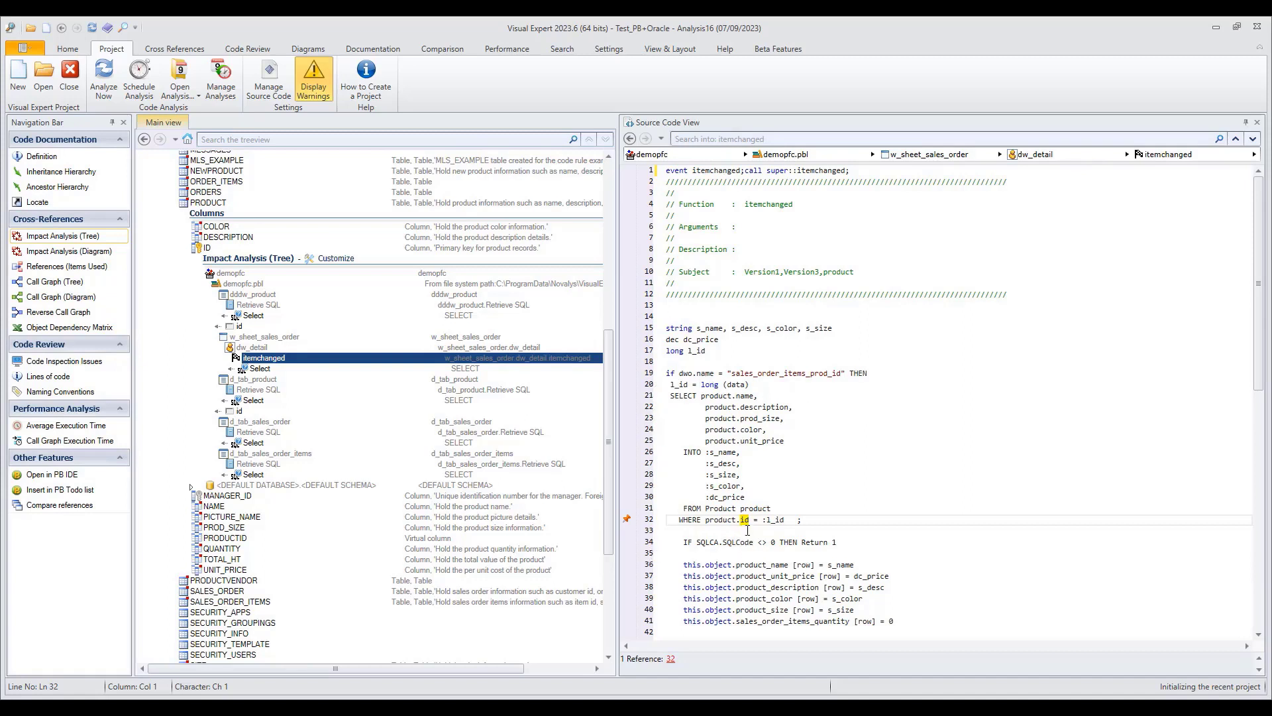
{"action": "mouse_move", "coordinate": [746, 527]}
{"action": "mouse_move", "coordinate": [761, 570]}
{"action": "left_click", "coordinate": [258, 432]}
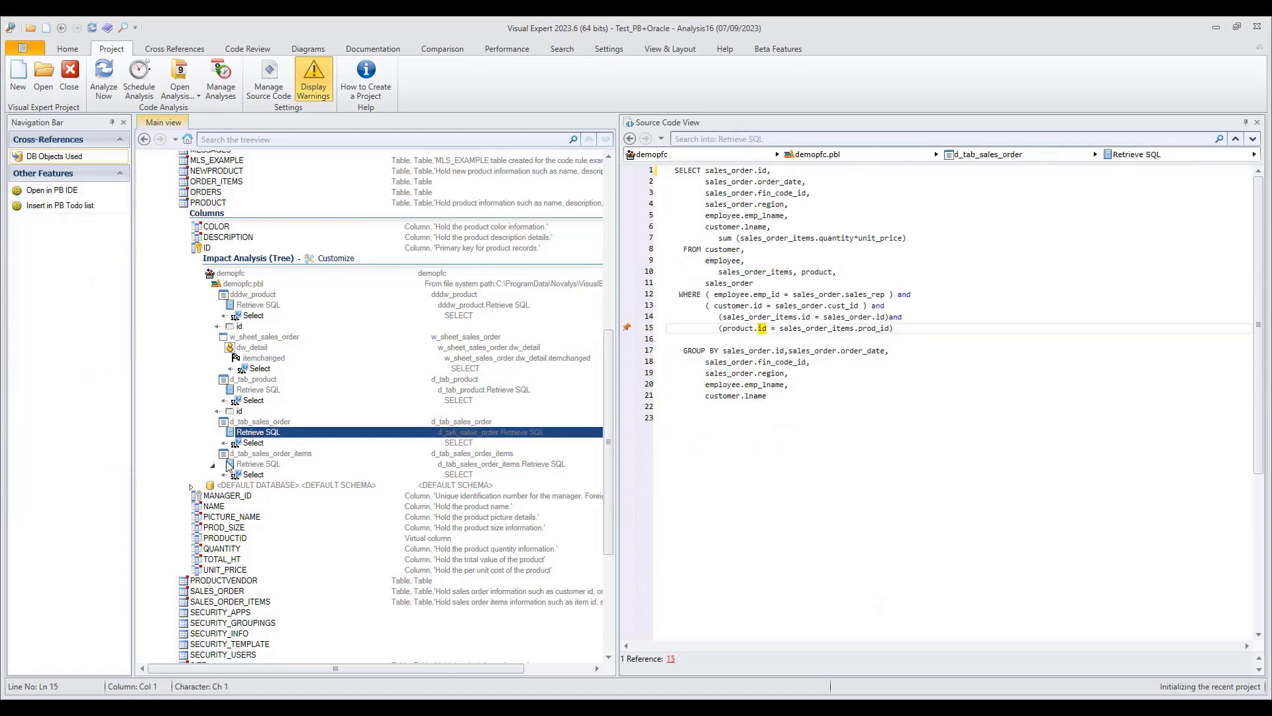
{"action": "left_click", "coordinate": [248, 454]}
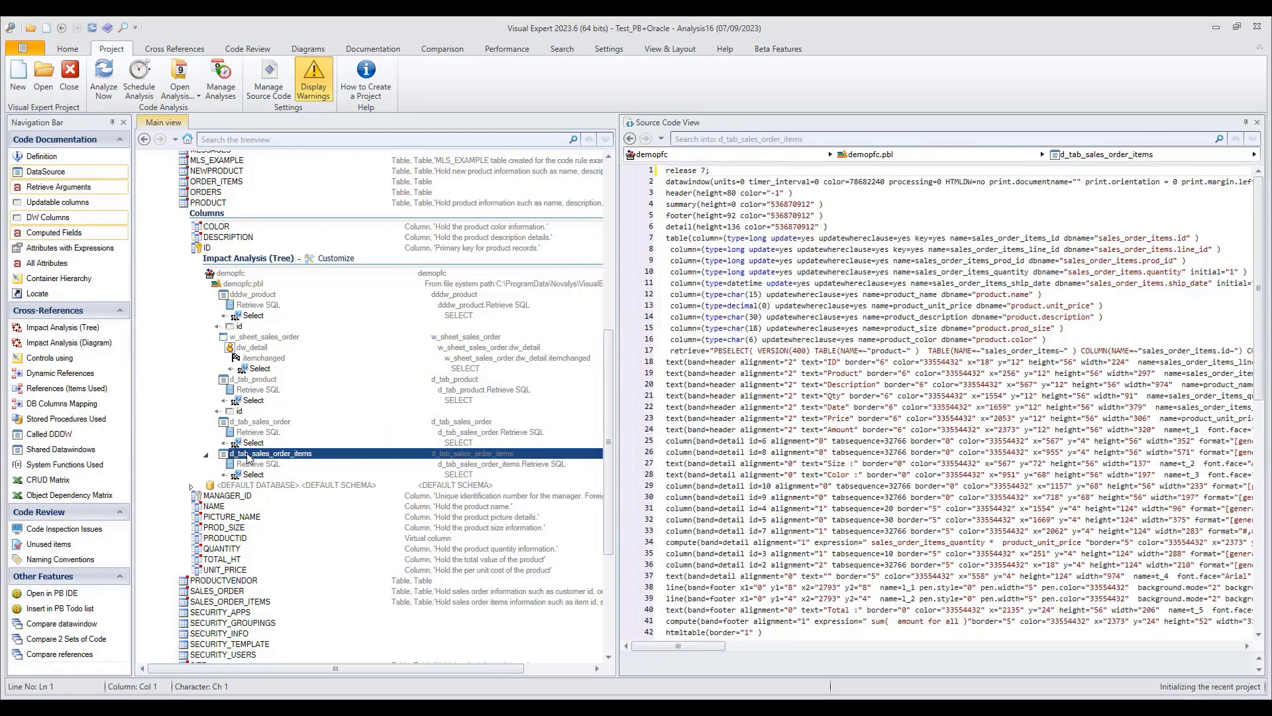
{"action": "left_click", "coordinate": [250, 466]}
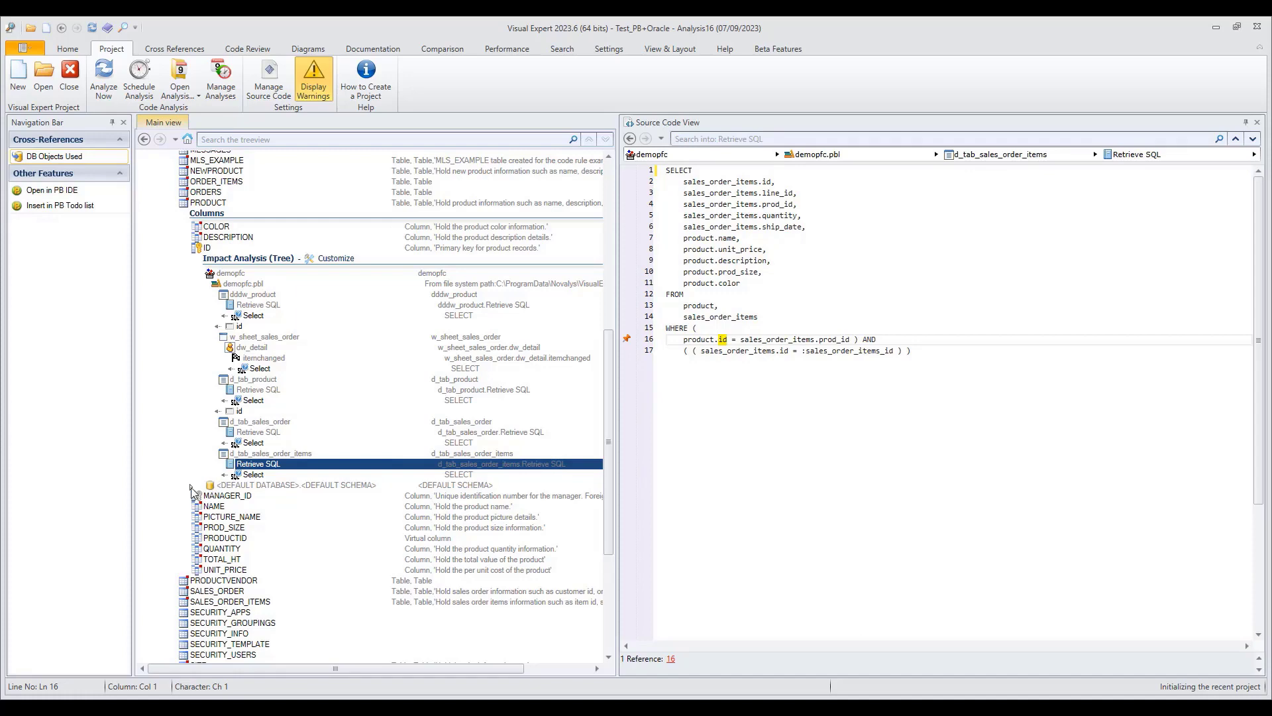
- Collapse demopfc, expand the default schema branch and examine the ID references in ALL_PRODUCTS, BLOCK and TRG_ORDER
{"action": "left_click", "coordinate": [193, 275]}
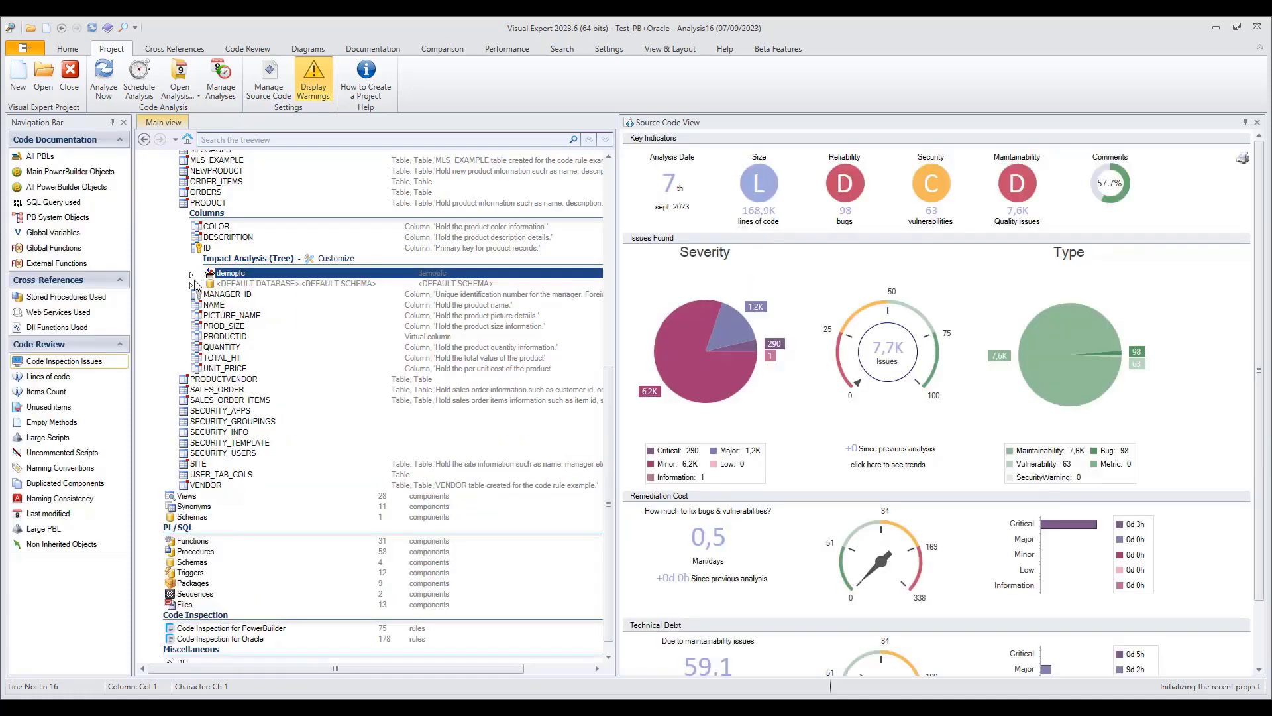
{"action": "left_click", "coordinate": [192, 284]}
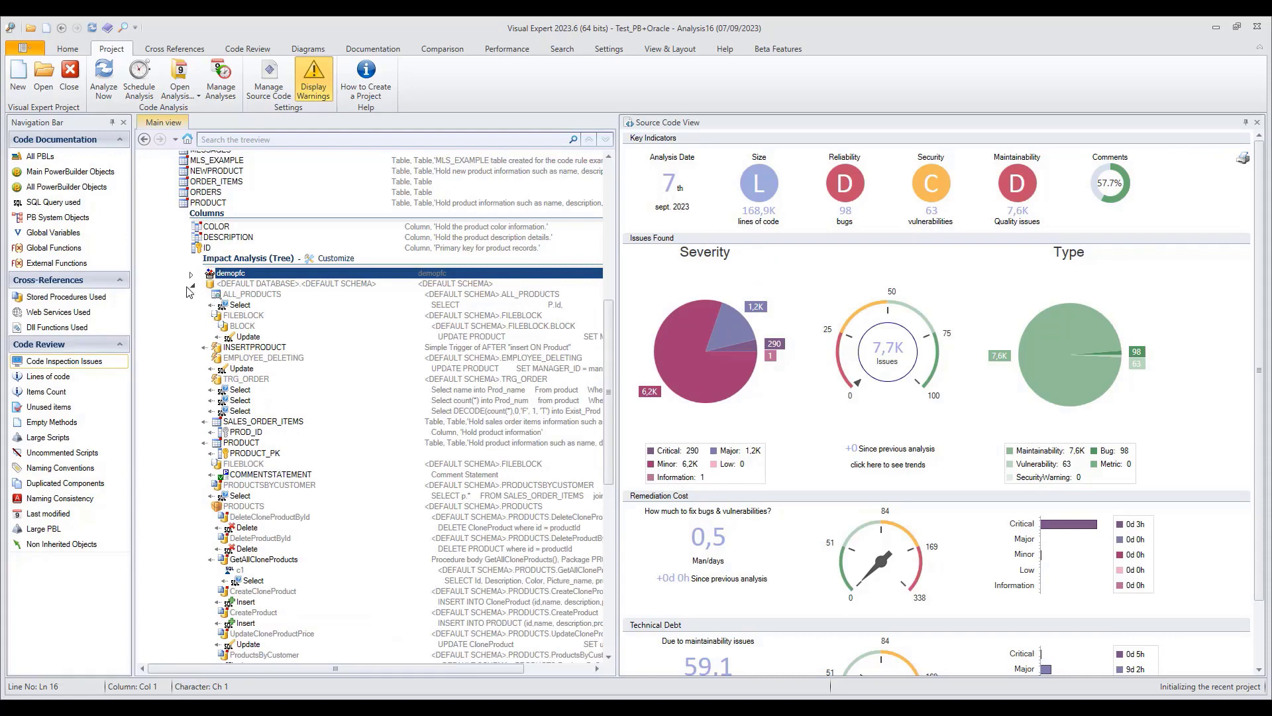
{"action": "left_click", "coordinate": [249, 295]}
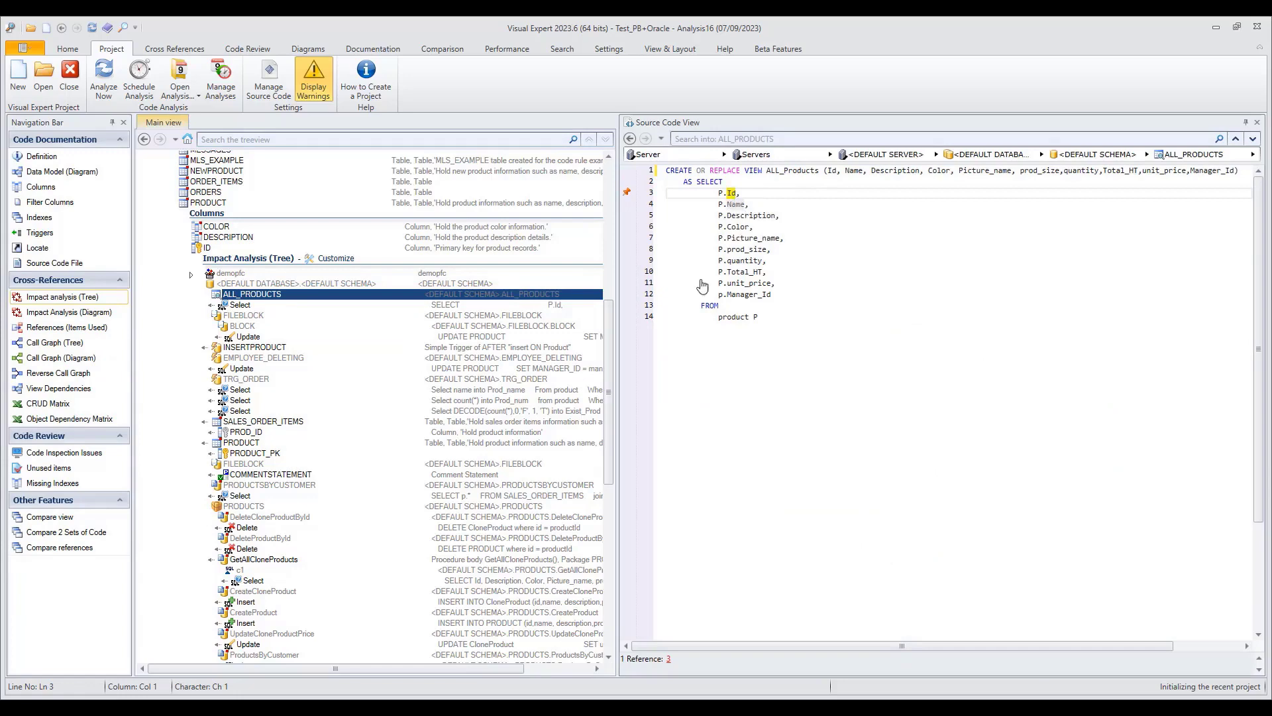
{"action": "left_click", "coordinate": [245, 326]}
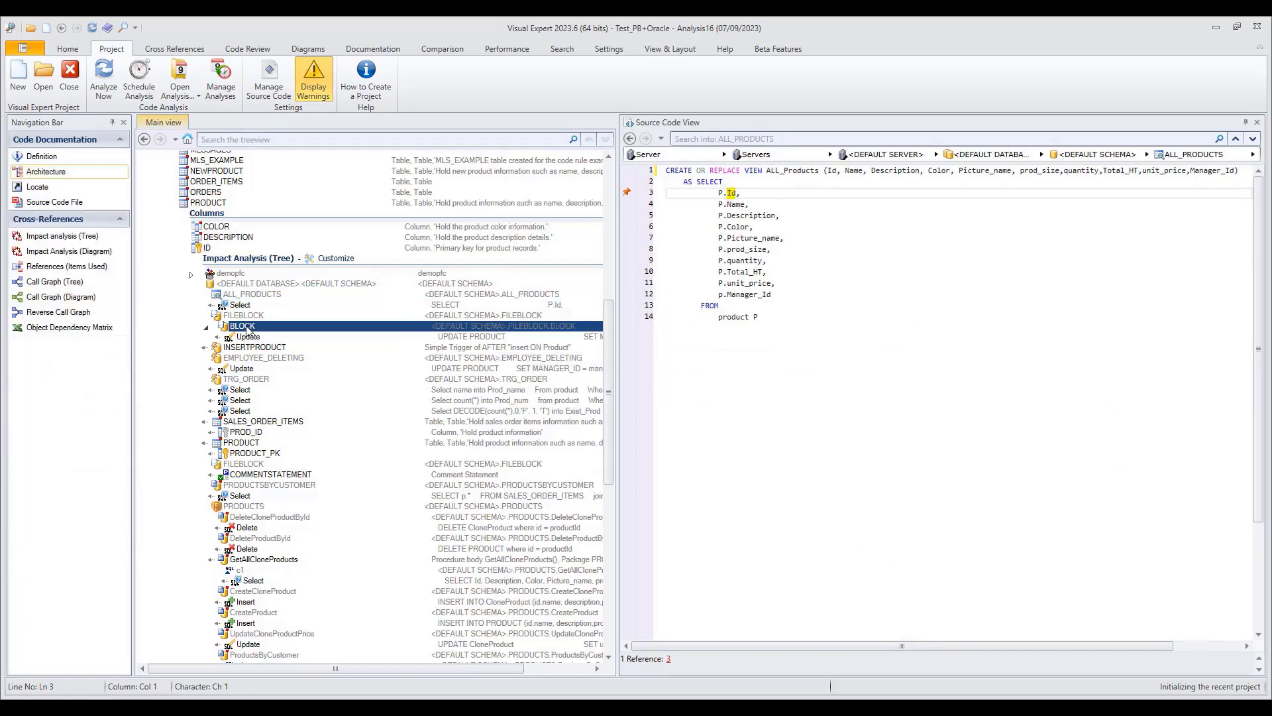
{"action": "scroll", "coordinate": [795, 607], "scroll_direction": "down", "scroll_amount": 4}
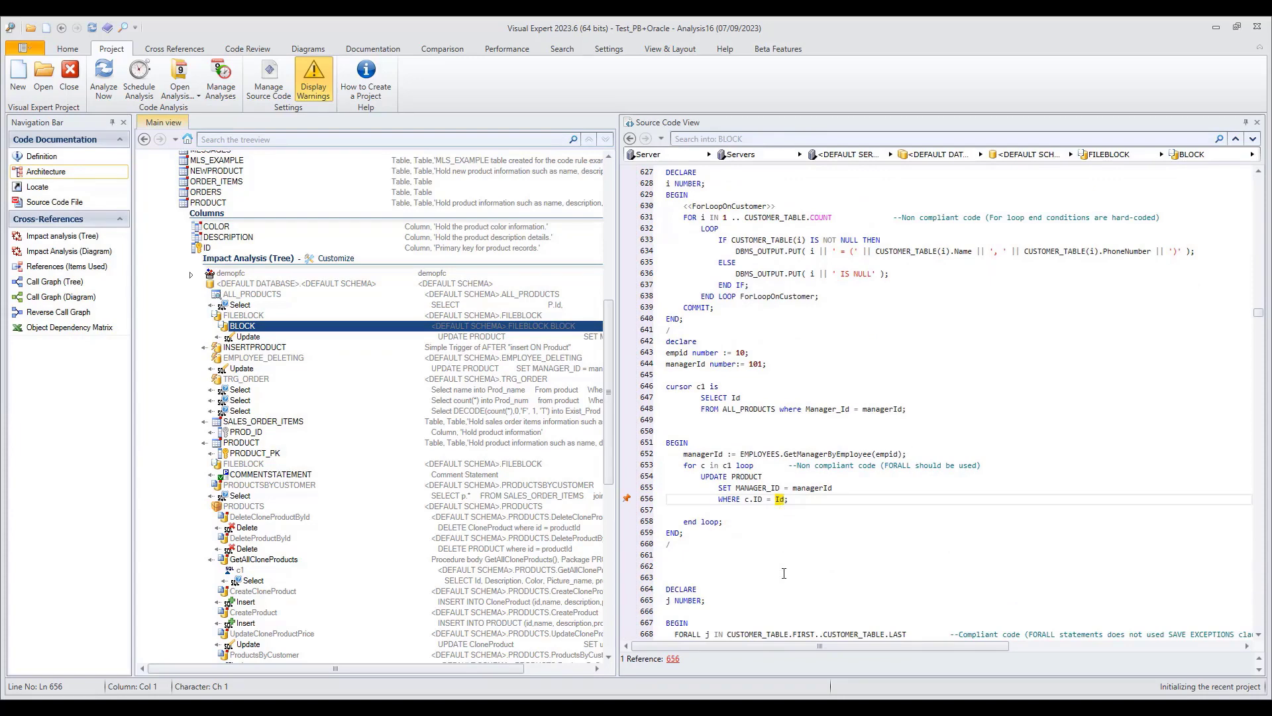
{"action": "left_click", "coordinate": [245, 380]}
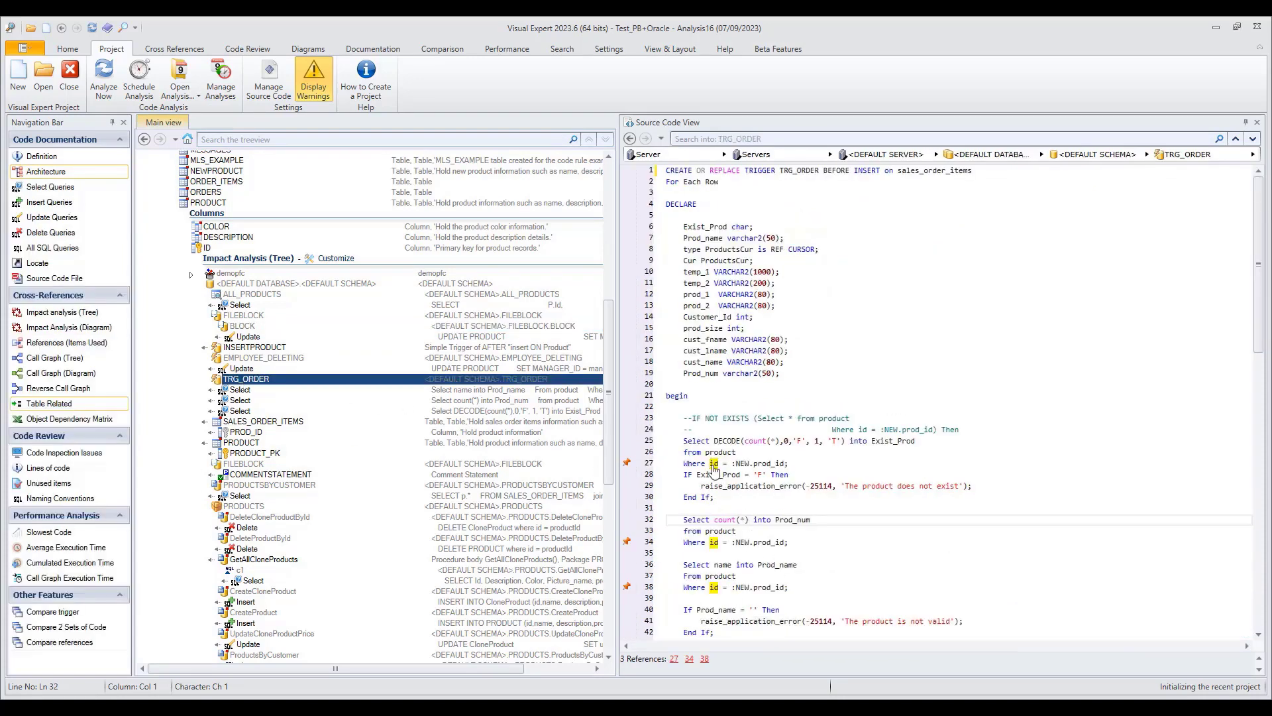
- Open the source of the PRODUCTS package and jump to its ID reference on line 163
{"action": "scroll", "coordinate": [244, 401], "scroll_direction": "down", "scroll_amount": 3}
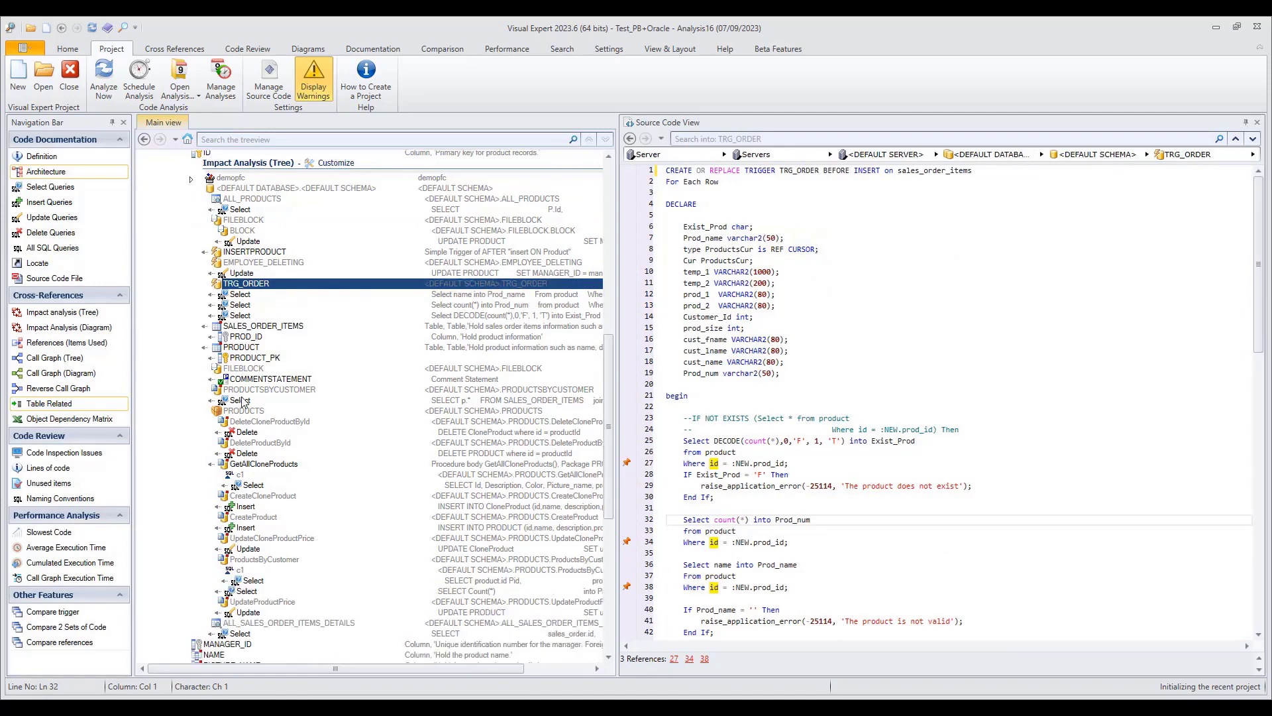
{"action": "scroll", "coordinate": [243, 401], "scroll_direction": "down", "scroll_amount": 1}
{"action": "left_click", "coordinate": [243, 379]}
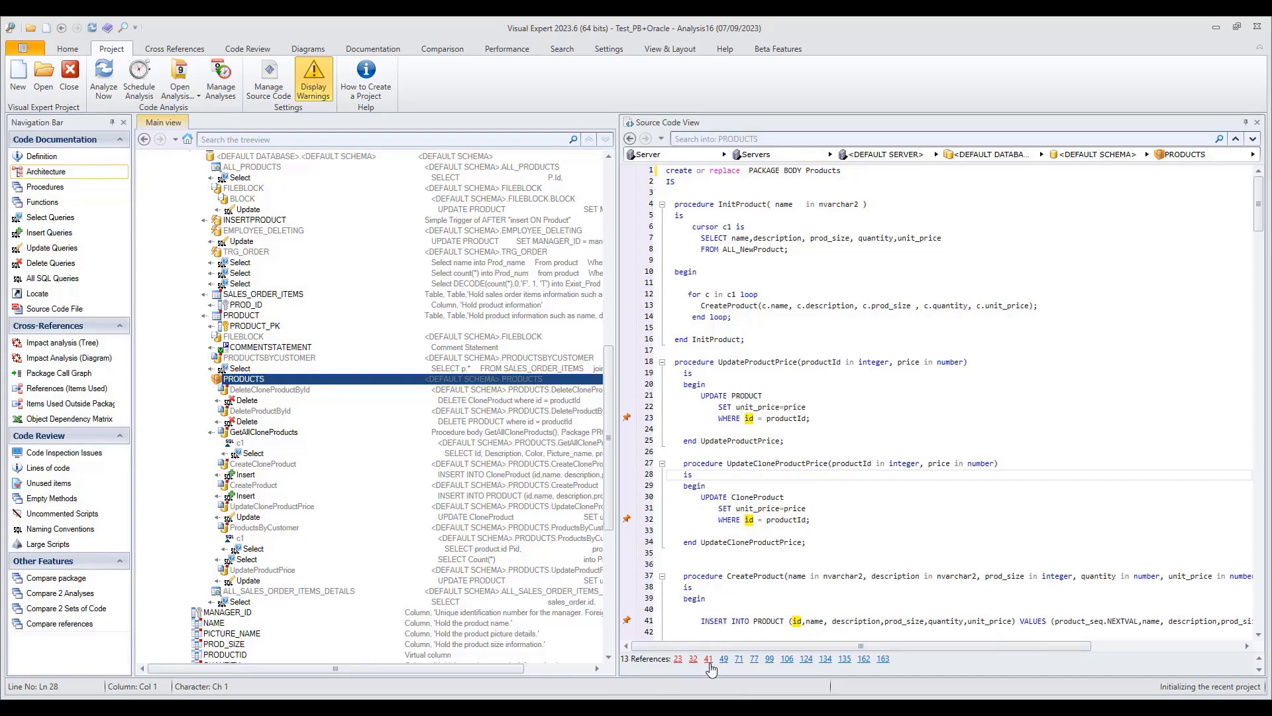
{"action": "left_click", "coordinate": [884, 660]}
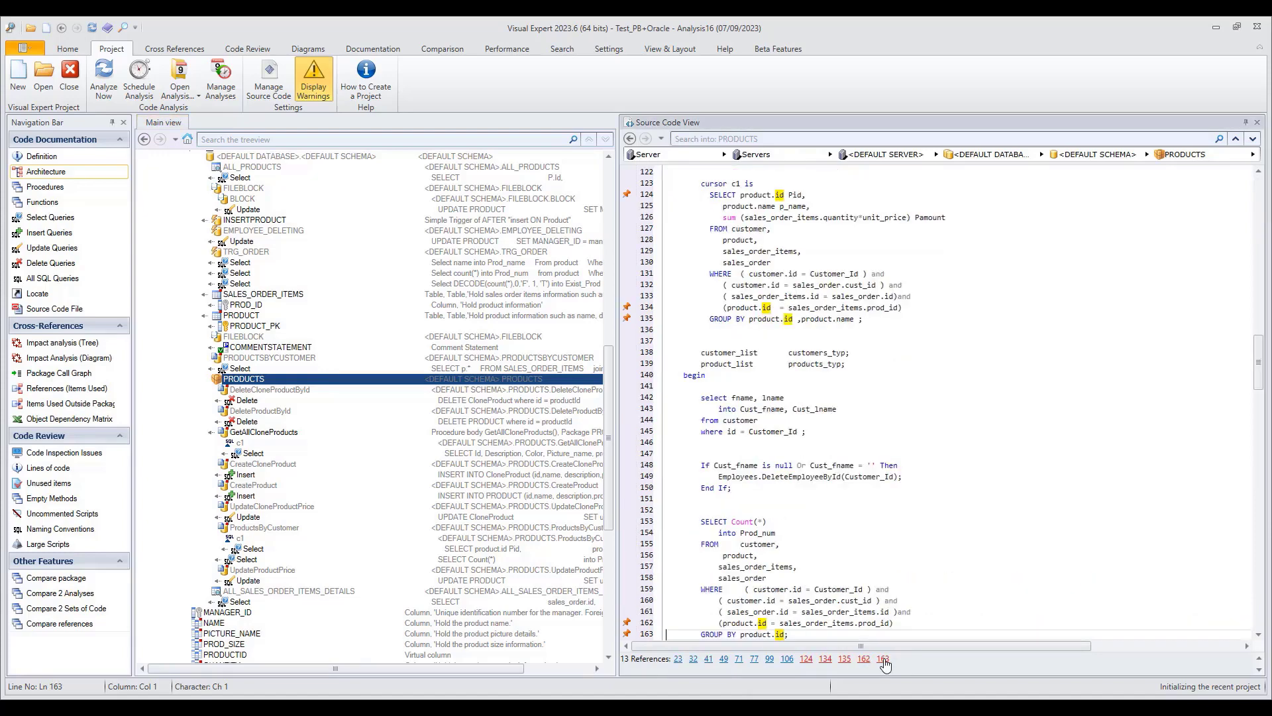
{"action": "scroll", "coordinate": [953, 562], "scroll_direction": "down", "scroll_amount": 4}
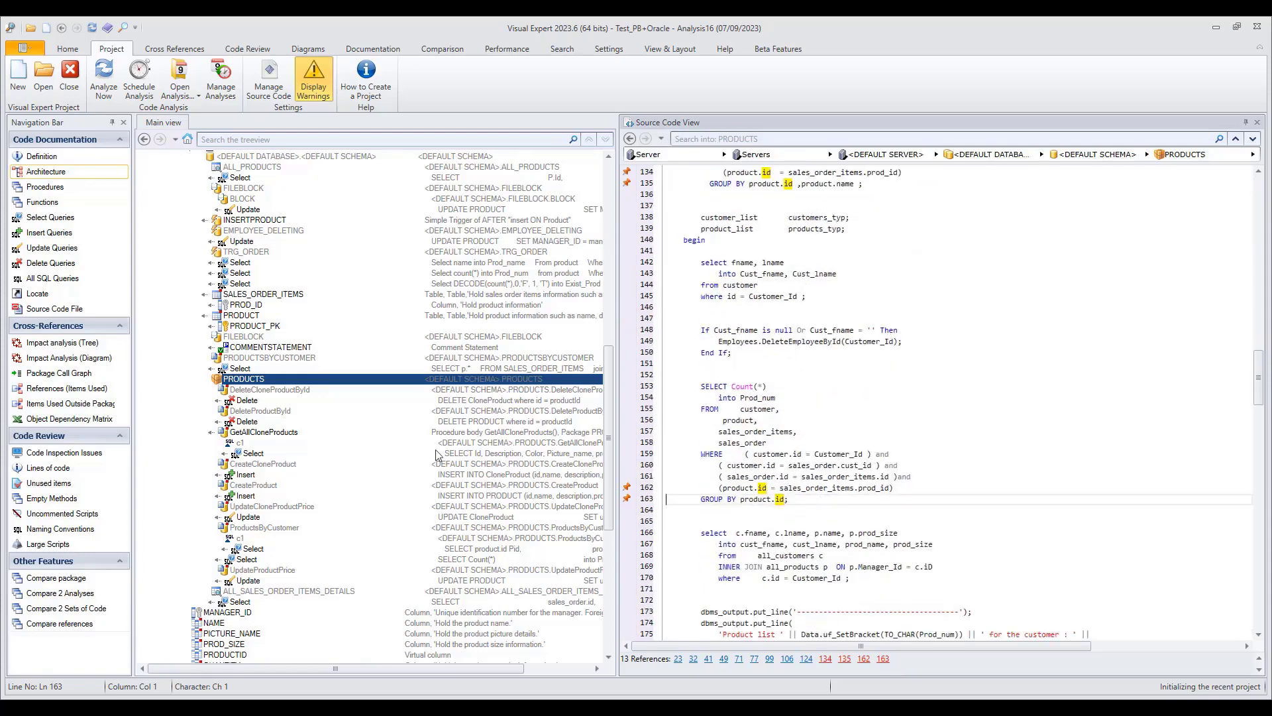
- Collapse the database Tables list and display the components of demopfc.pbl from the PowerBuilder libraries
{"action": "scroll", "coordinate": [437, 455], "scroll_direction": "up", "scroll_amount": 8}
{"action": "scroll", "coordinate": [436, 454], "scroll_direction": "up", "scroll_amount": 8}
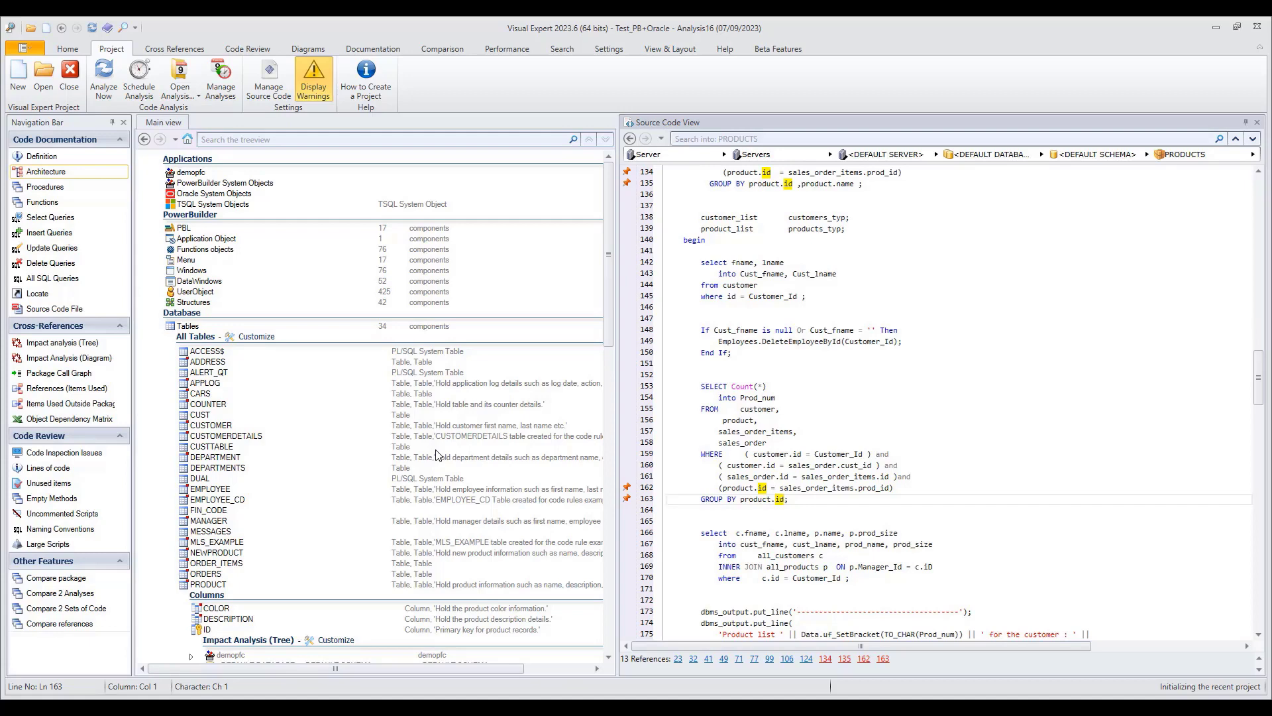
{"action": "left_click", "coordinate": [181, 328]}
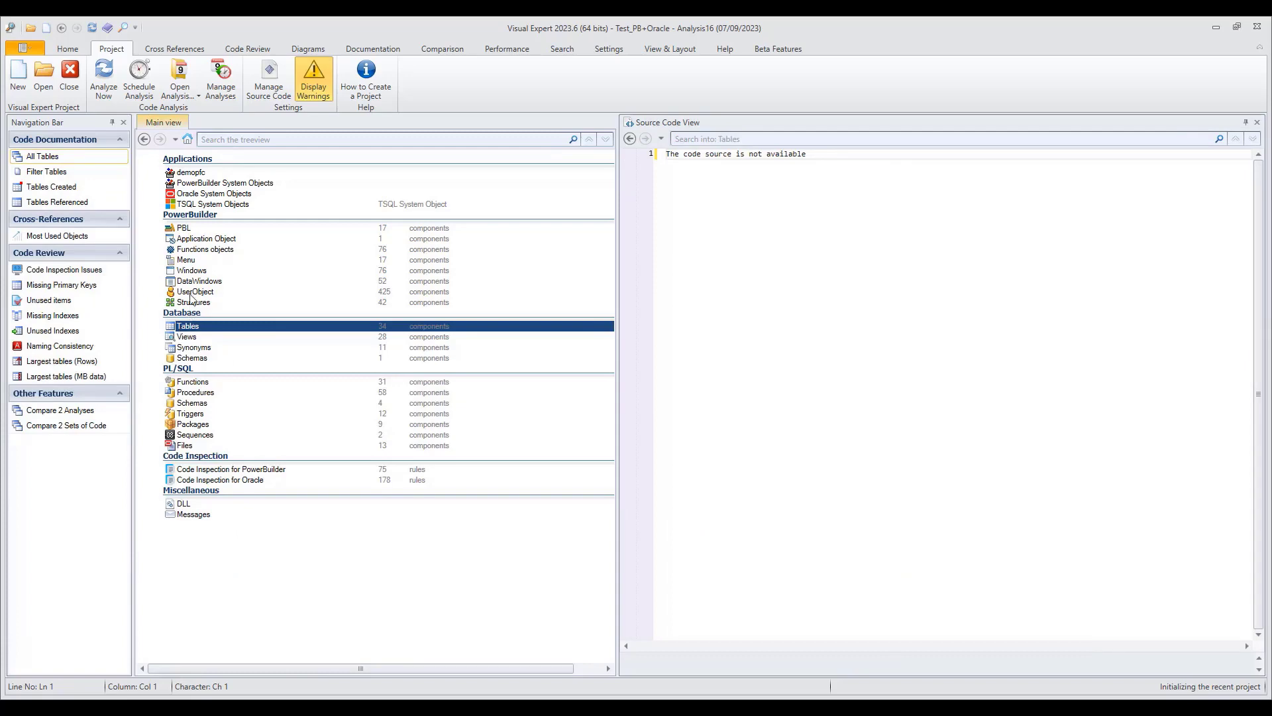
{"action": "left_click", "coordinate": [179, 228]}
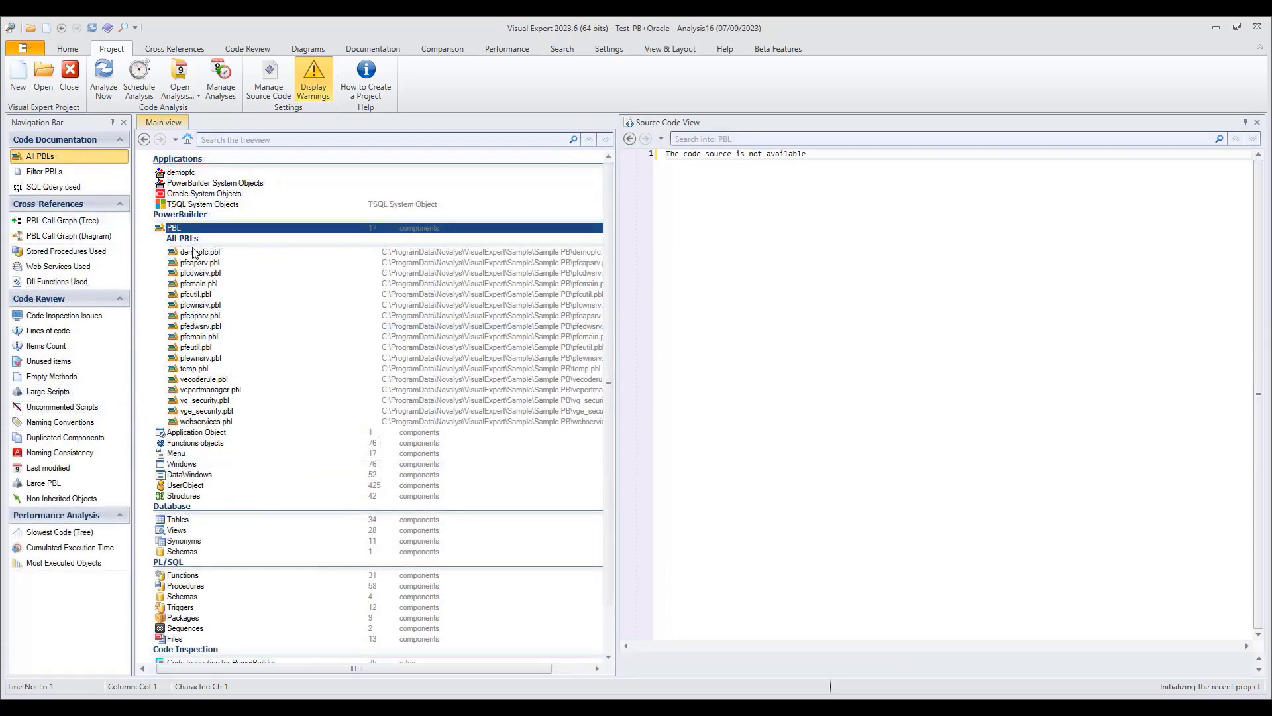
{"action": "left_click", "coordinate": [195, 253]}
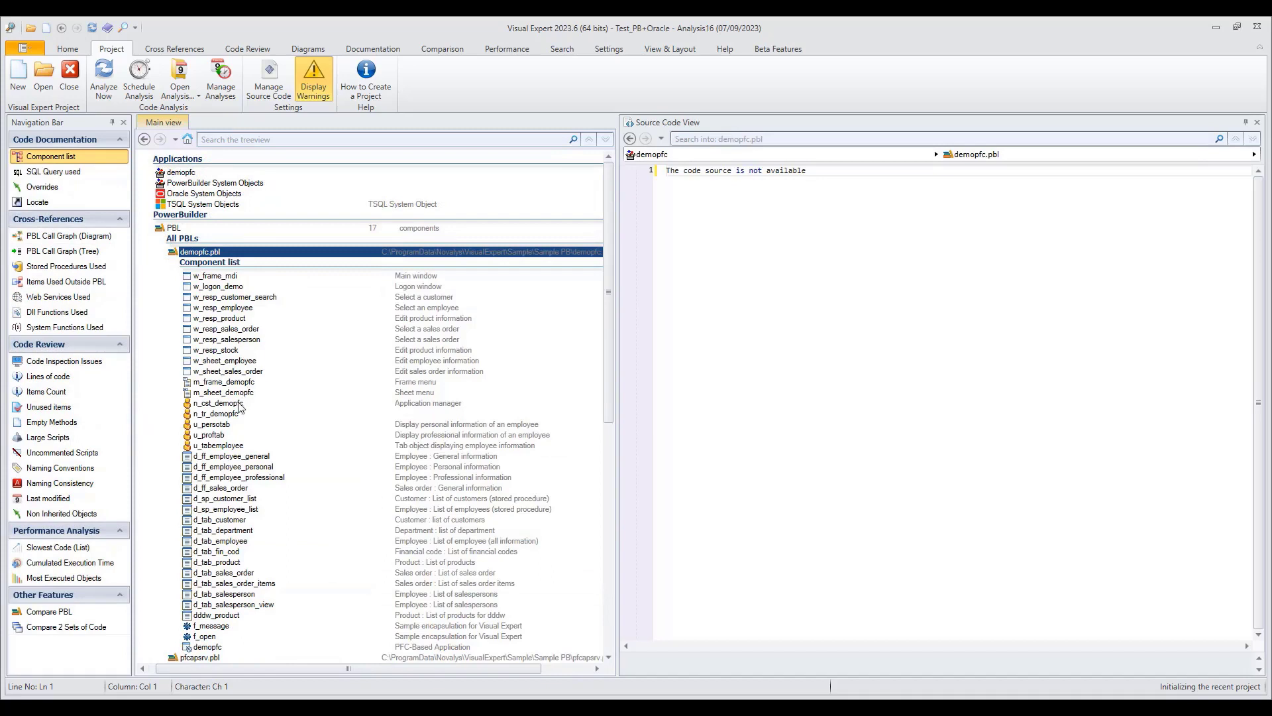
- Expand the n_cst_demopfc object and run a tree impact analysis on its of_isregistryavailable function
{"action": "mouse_move", "coordinate": [224, 427]}
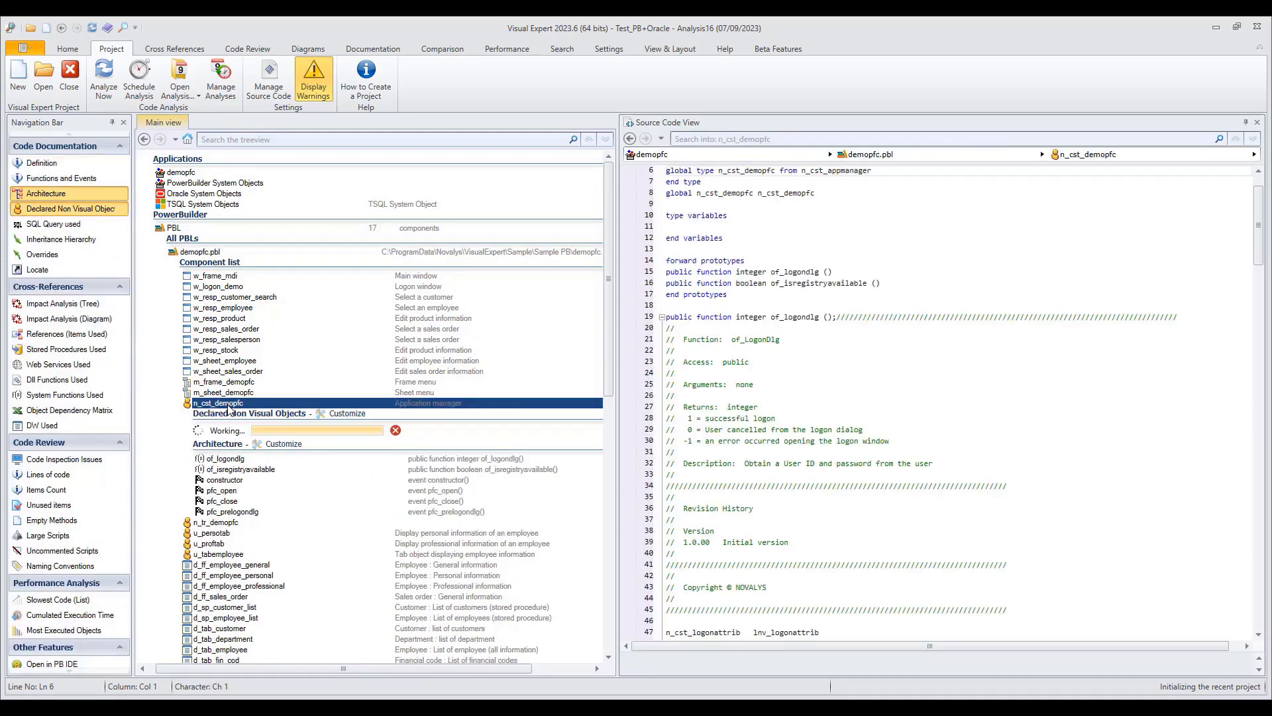
{"action": "left_click", "coordinate": [228, 405]}
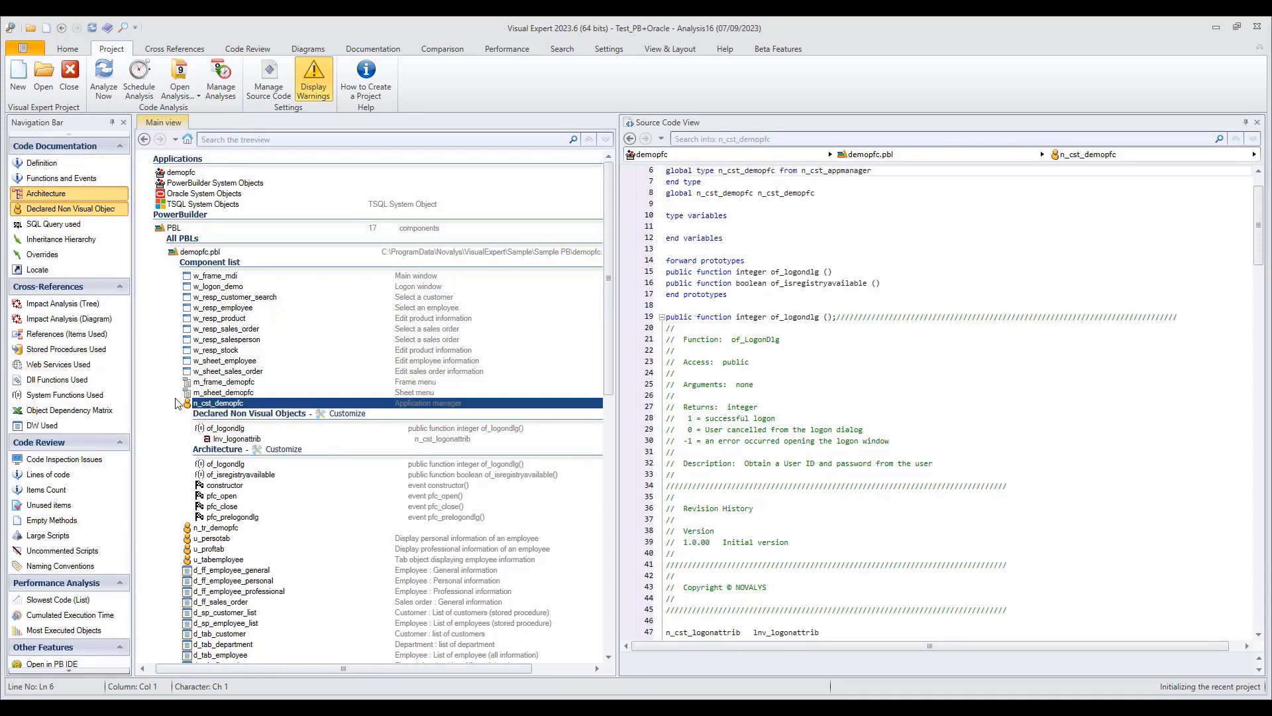
{"action": "left_click", "coordinate": [229, 475]}
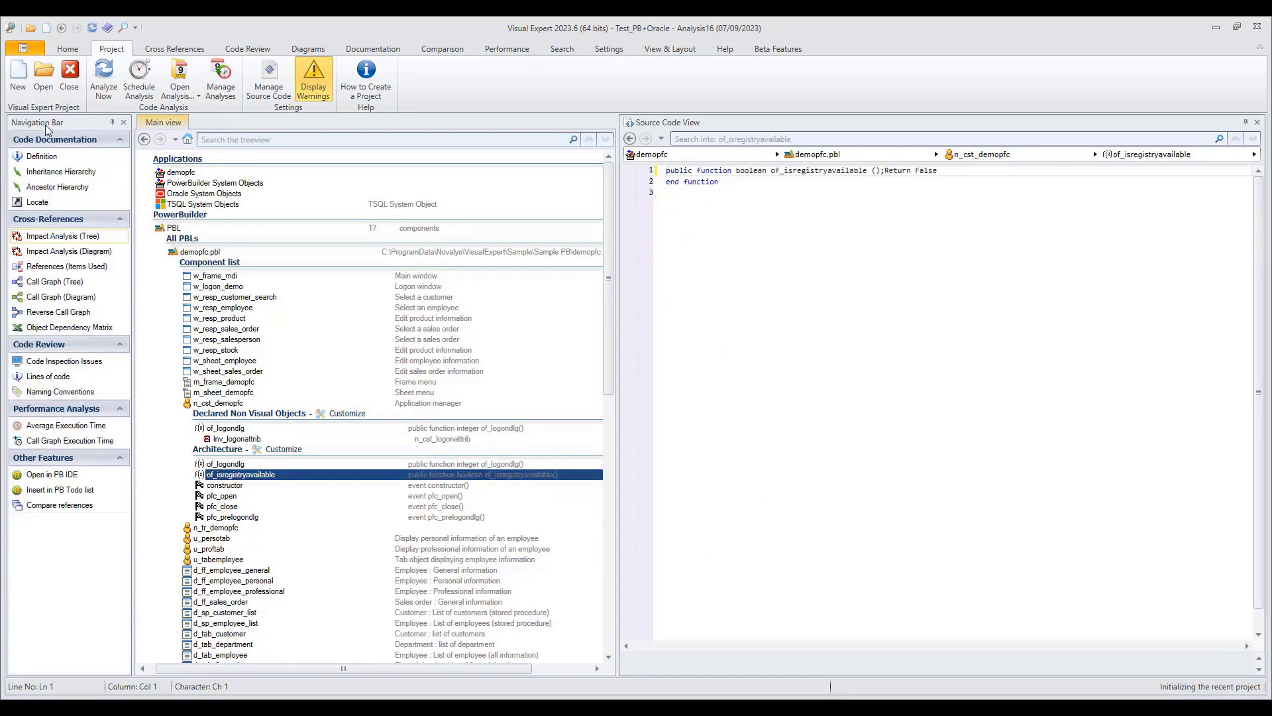
{"action": "left_click", "coordinate": [103, 239]}
{"action": "scroll", "coordinate": [339, 369], "scroll_direction": "down", "scroll_amount": 8}
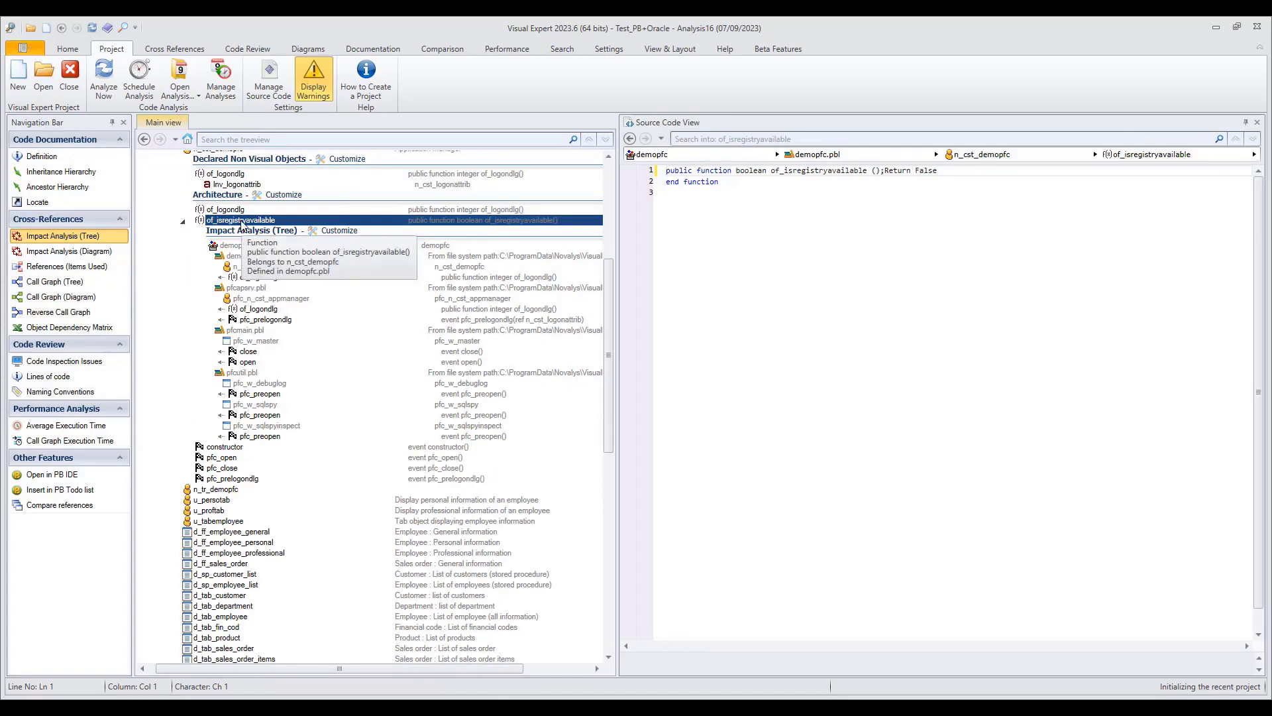
- Examine the calls to of_isregistryavailable in both of_logondlg functions, pfc_prelogondlg and the pfc_preopen event of pfc_w_debuglog
{"action": "left_click", "coordinate": [259, 279]}
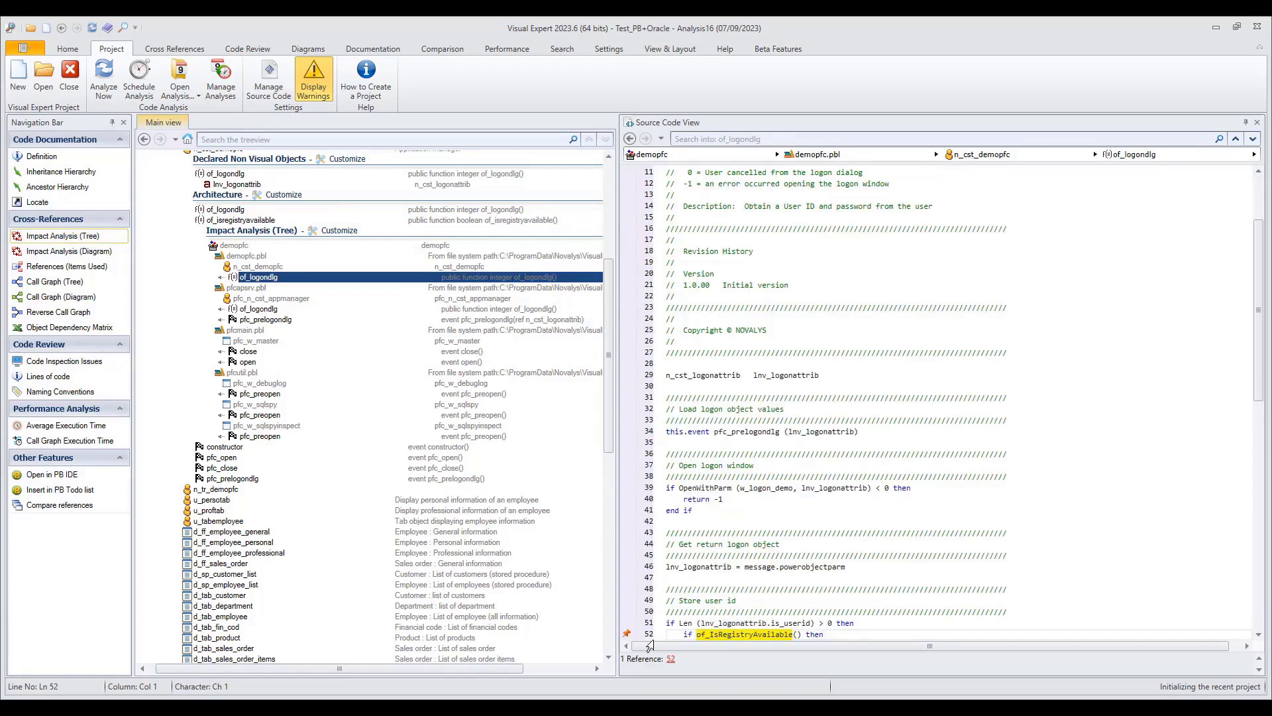
{"action": "left_click", "coordinate": [269, 309]}
{"action": "left_click", "coordinate": [271, 321]}
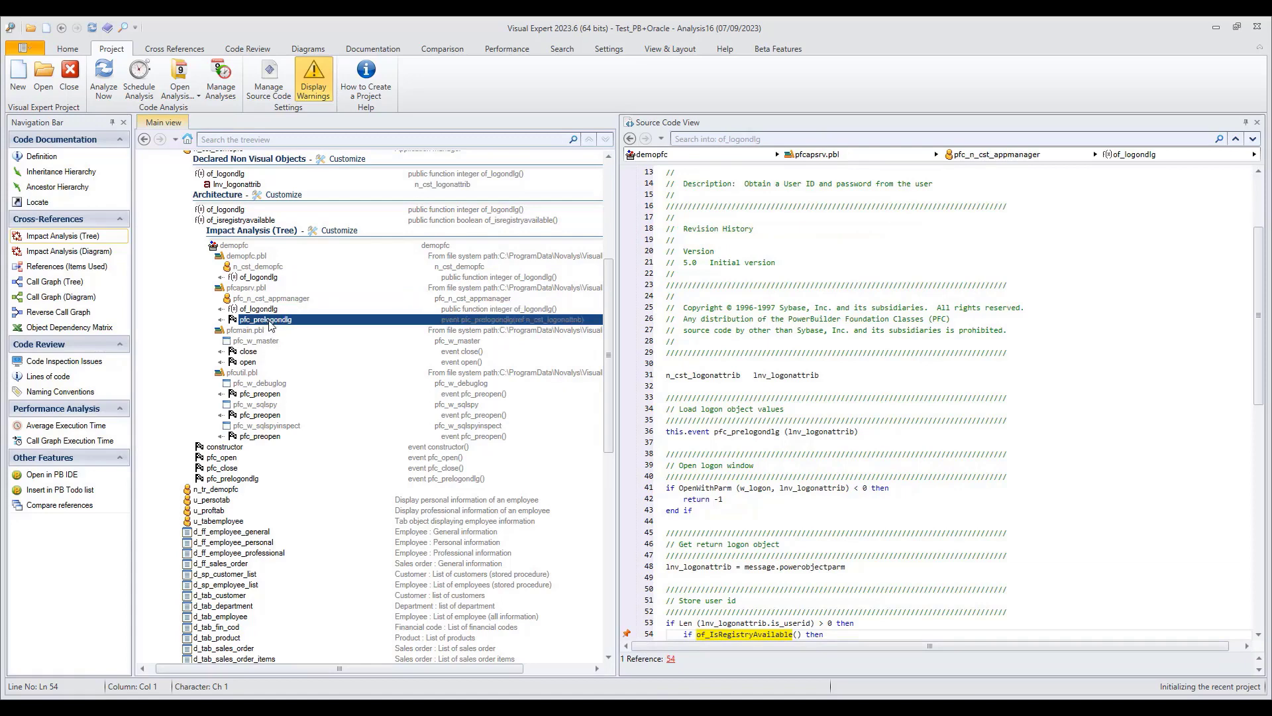
{"action": "left_click", "coordinate": [250, 394]}
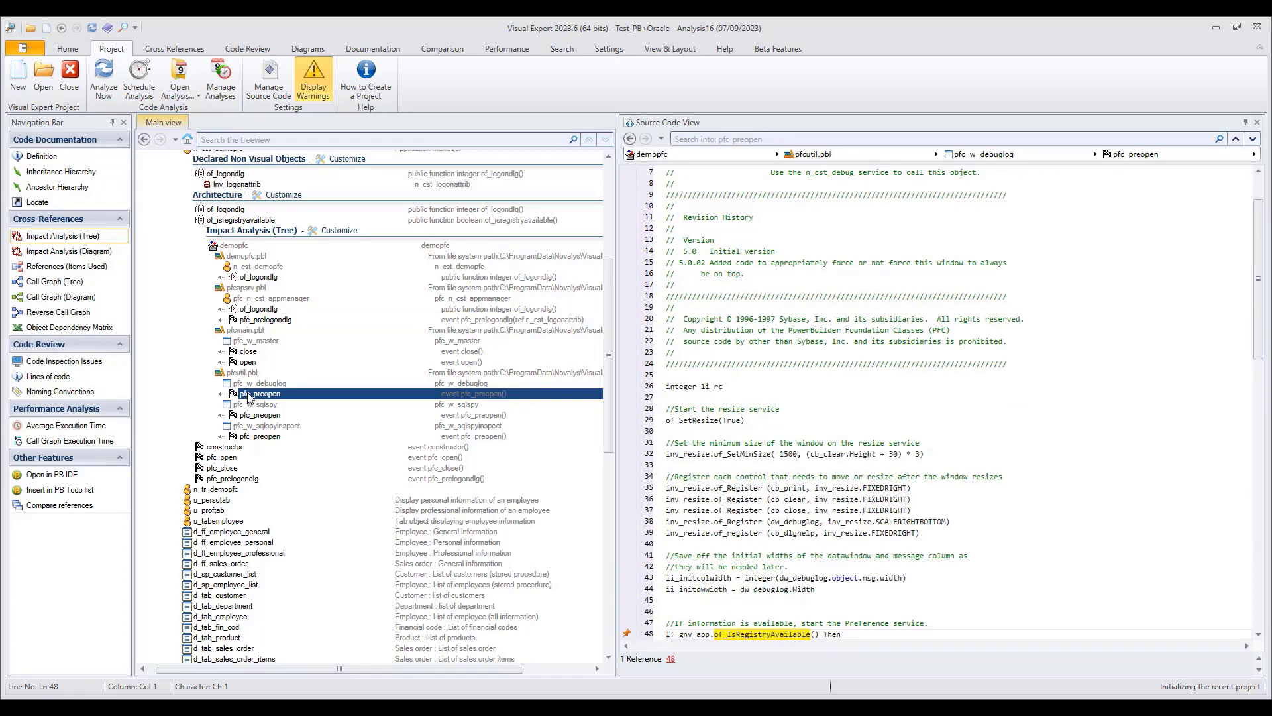
- Collapse the PowerBuilder PBL list and display all PL/SQL procedures
{"action": "scroll", "coordinate": [248, 396], "scroll_direction": "up", "scroll_amount": 8}
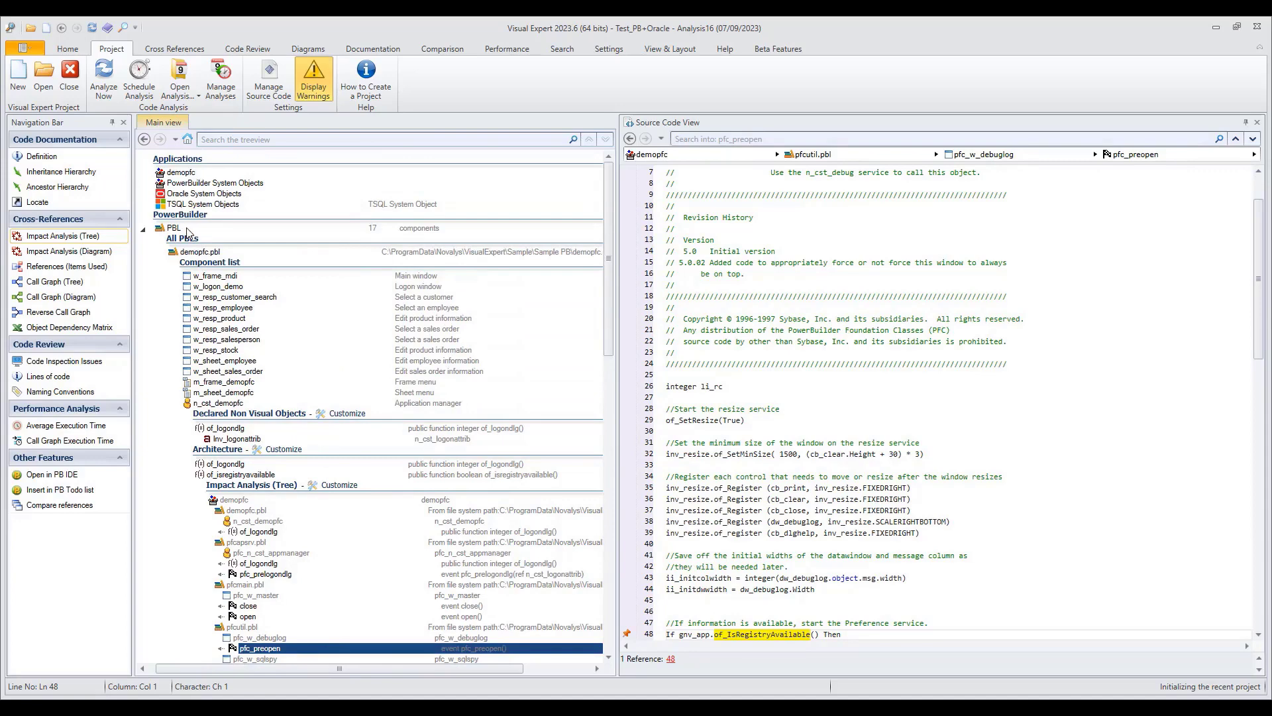
{"action": "left_click", "coordinate": [188, 231]}
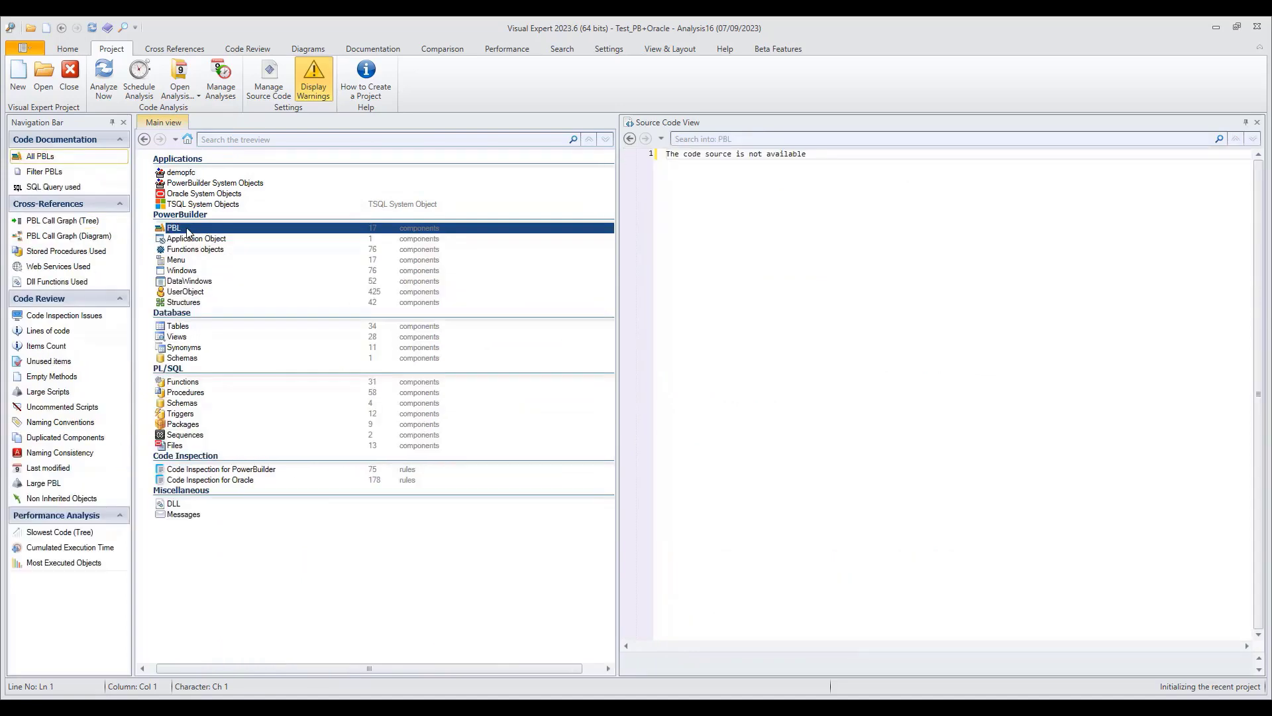
{"action": "left_click", "coordinate": [185, 392]}
{"action": "scroll", "coordinate": [222, 464], "scroll_direction": "down", "scroll_amount": 8}
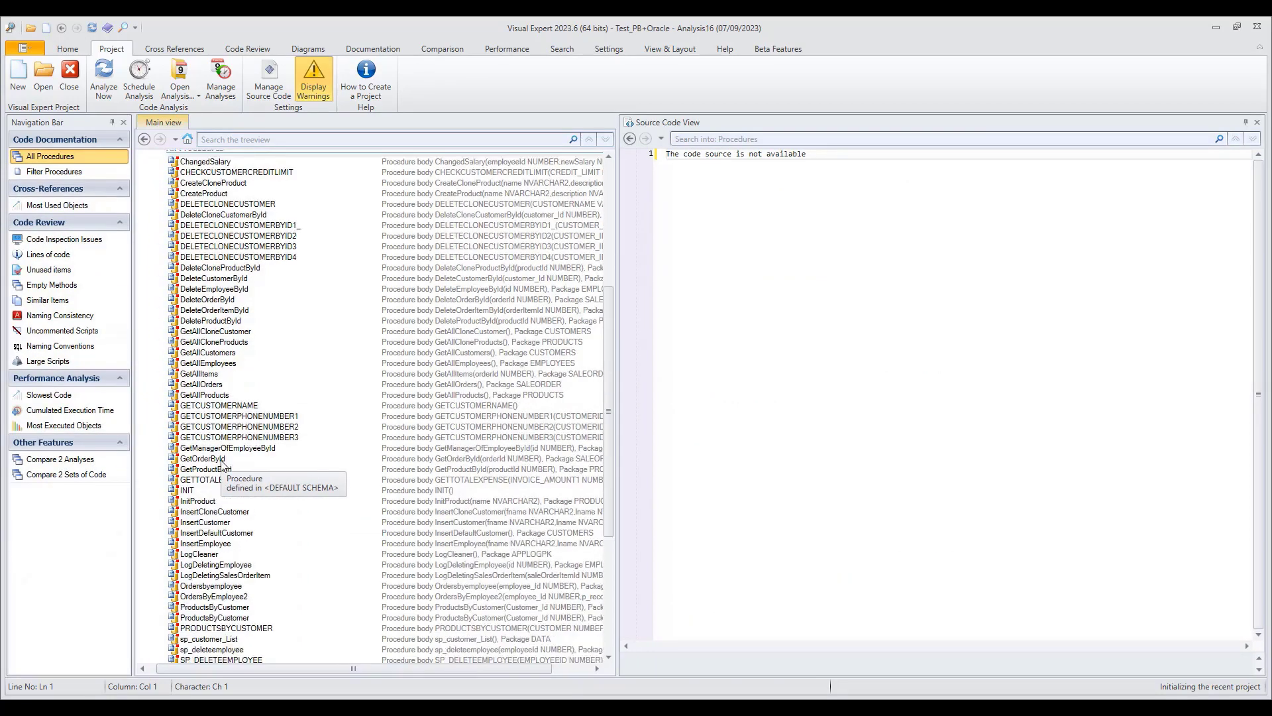
- Run a tree impact analysis on the sp_deleteemployee procedure
{"action": "scroll", "coordinate": [222, 464], "scroll_direction": "down", "scroll_amount": 5}
{"action": "left_click", "coordinate": [212, 491]}
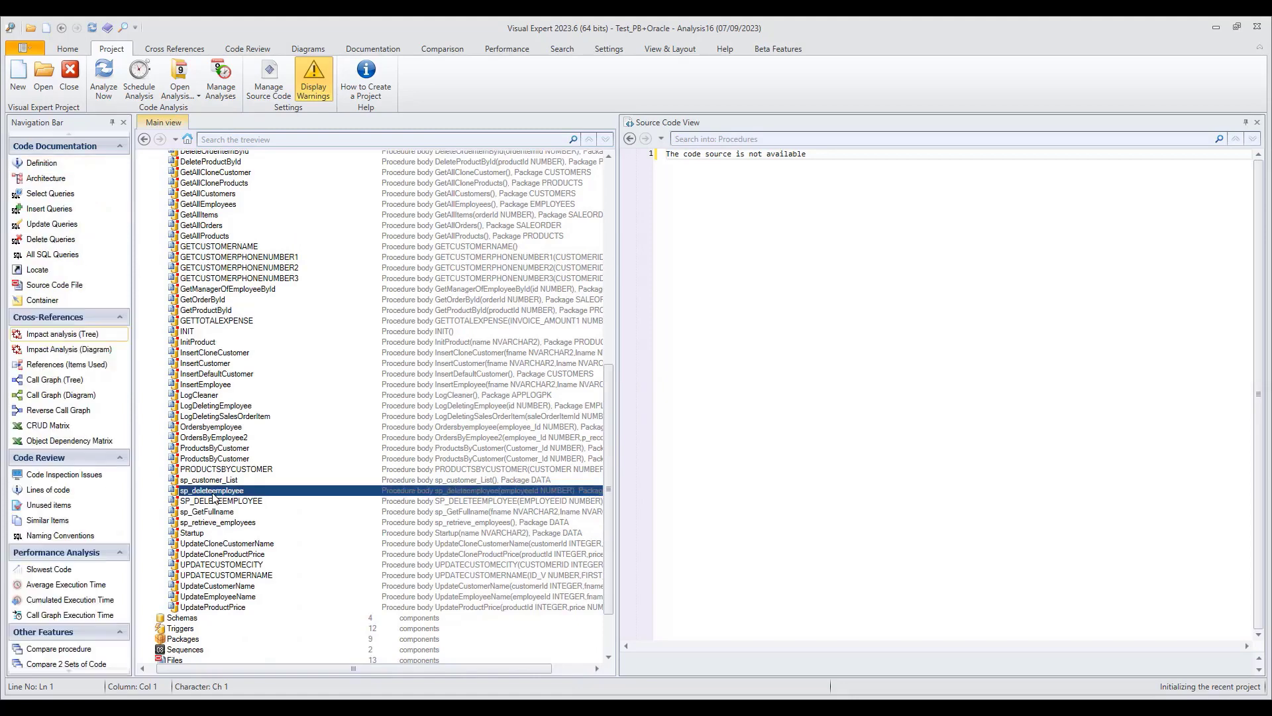
{"action": "left_click", "coordinate": [47, 333]}
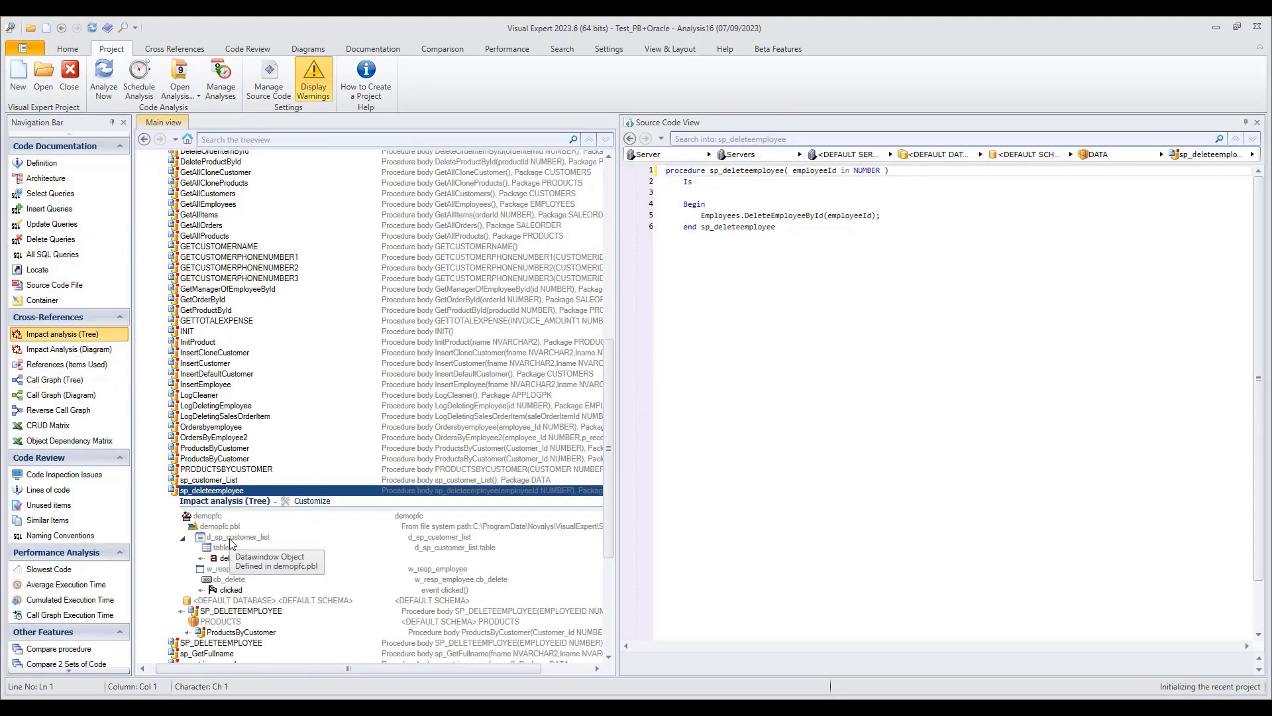
- Examine the sp_deleteemployee reference in the delete.method property of the d_sp_customer_list DataWindow
{"action": "scroll", "coordinate": [231, 543], "scroll_direction": "down", "scroll_amount": 4}
{"action": "left_click", "coordinate": [231, 411]}
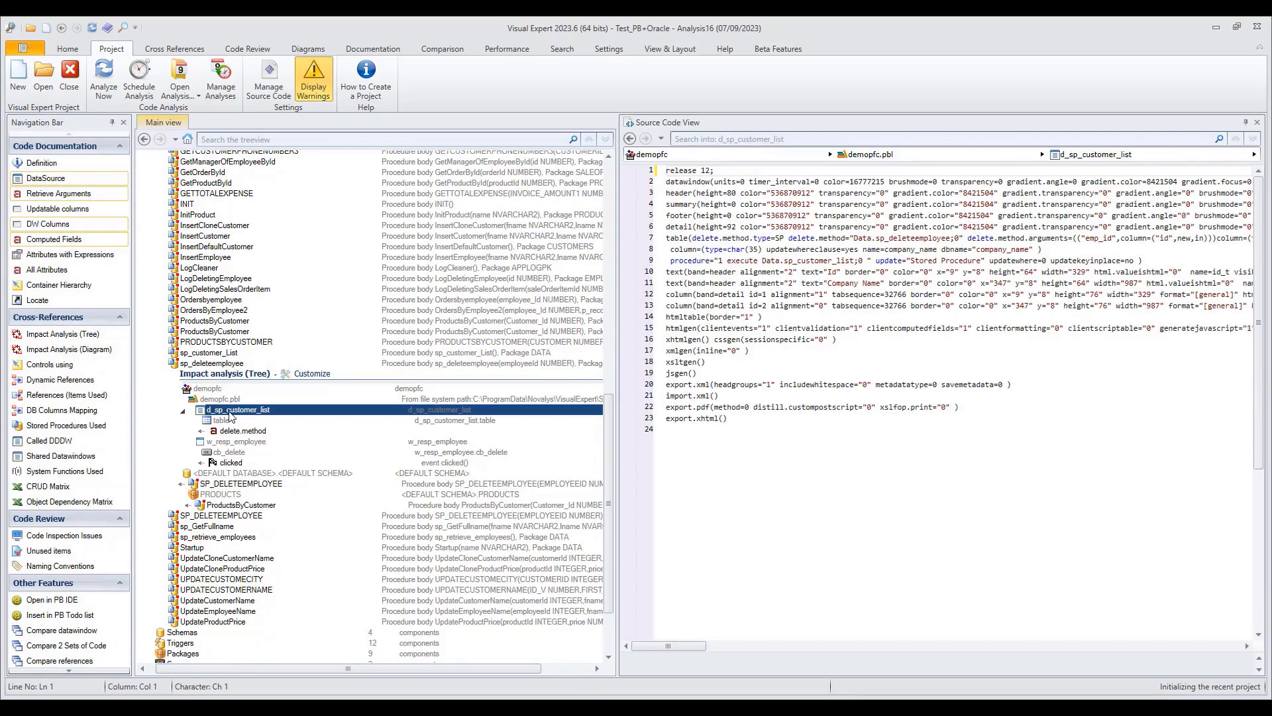
{"action": "left_click", "coordinate": [223, 422]}
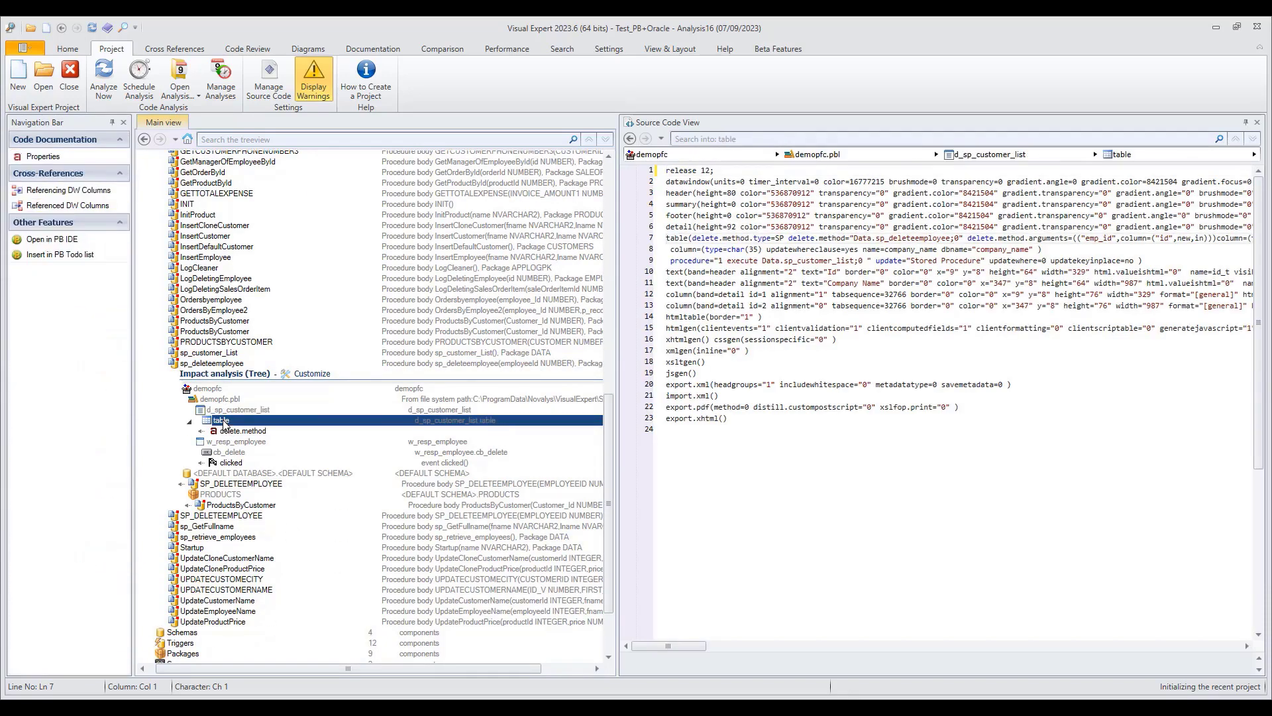
{"action": "left_click", "coordinate": [234, 433]}
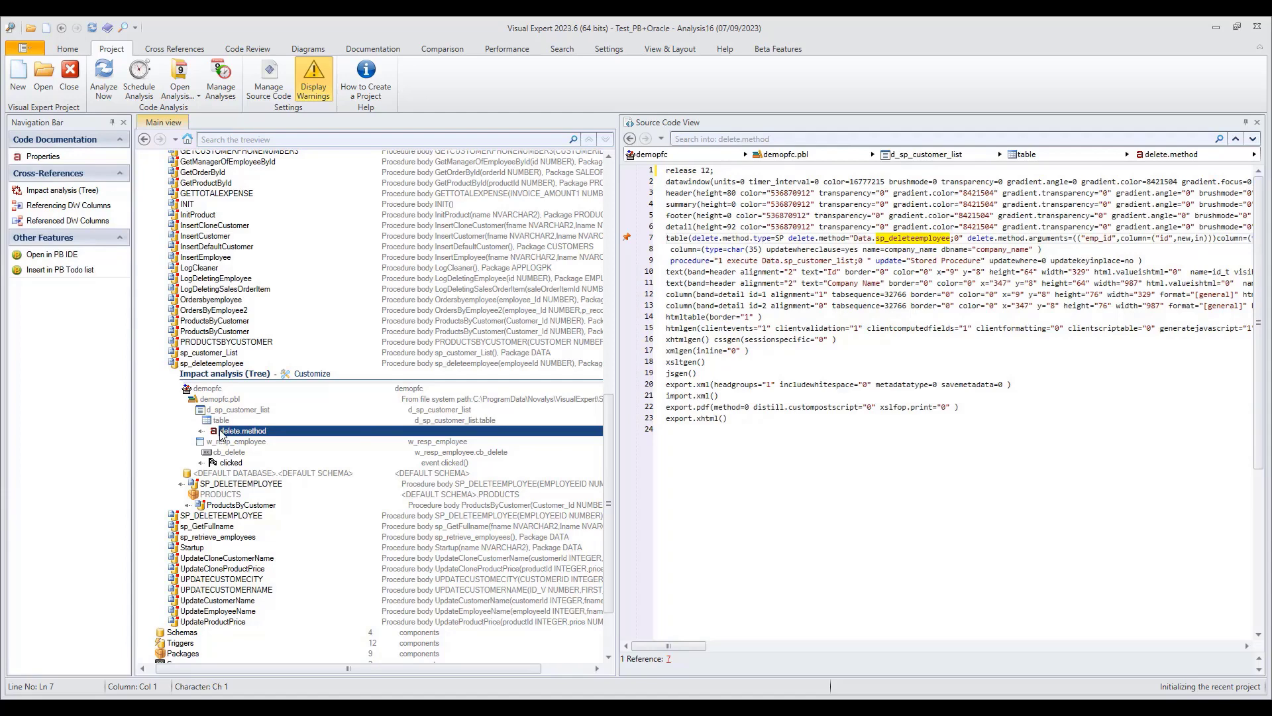
- Examine the calls to sp_deleteemployee in the cb_delete clicked event of w_resp_employee and in the SP_DELETEEMPLOYEE and ProductsByCustomer procedures
{"action": "left_click", "coordinate": [225, 442]}
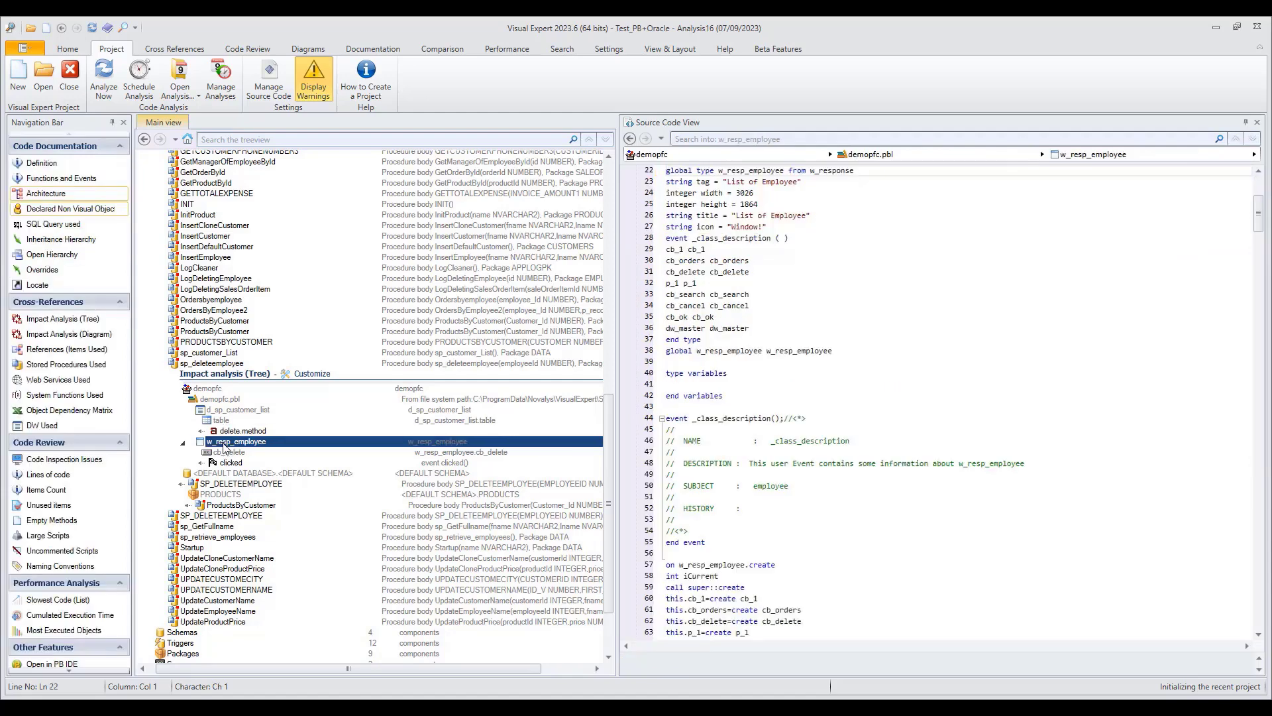
{"action": "left_click", "coordinate": [227, 453]}
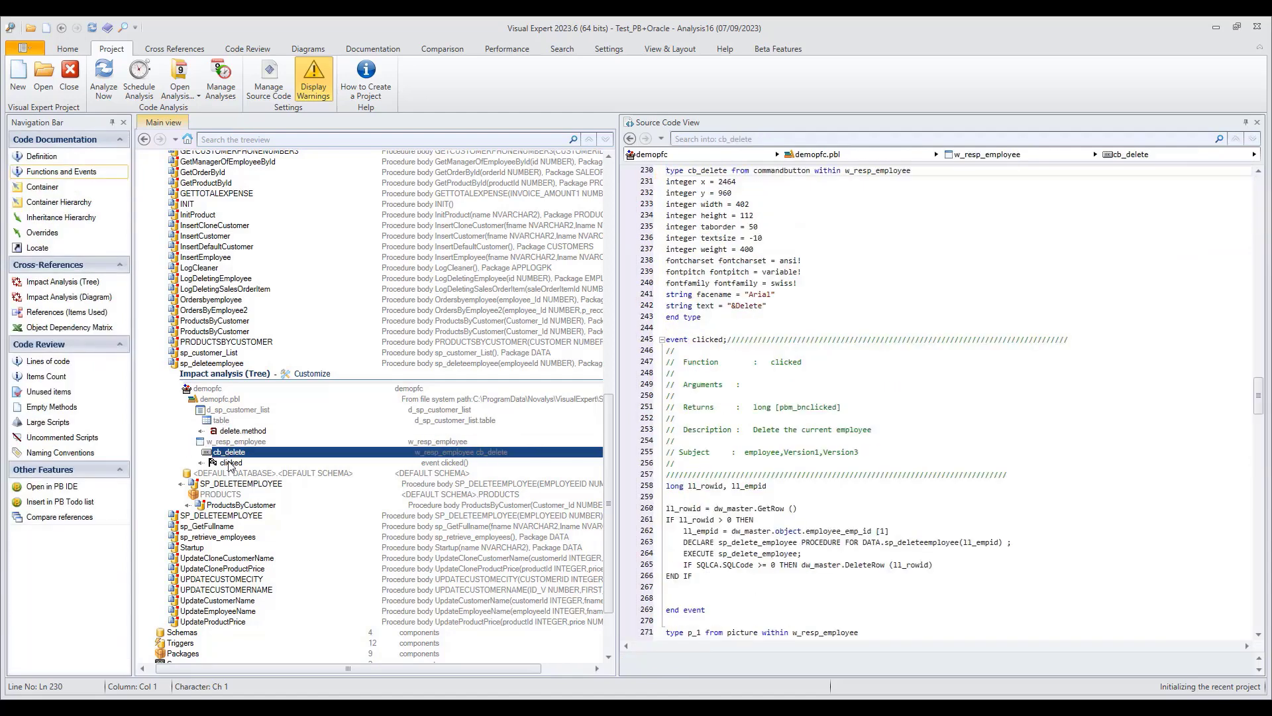
{"action": "left_click", "coordinate": [232, 462]}
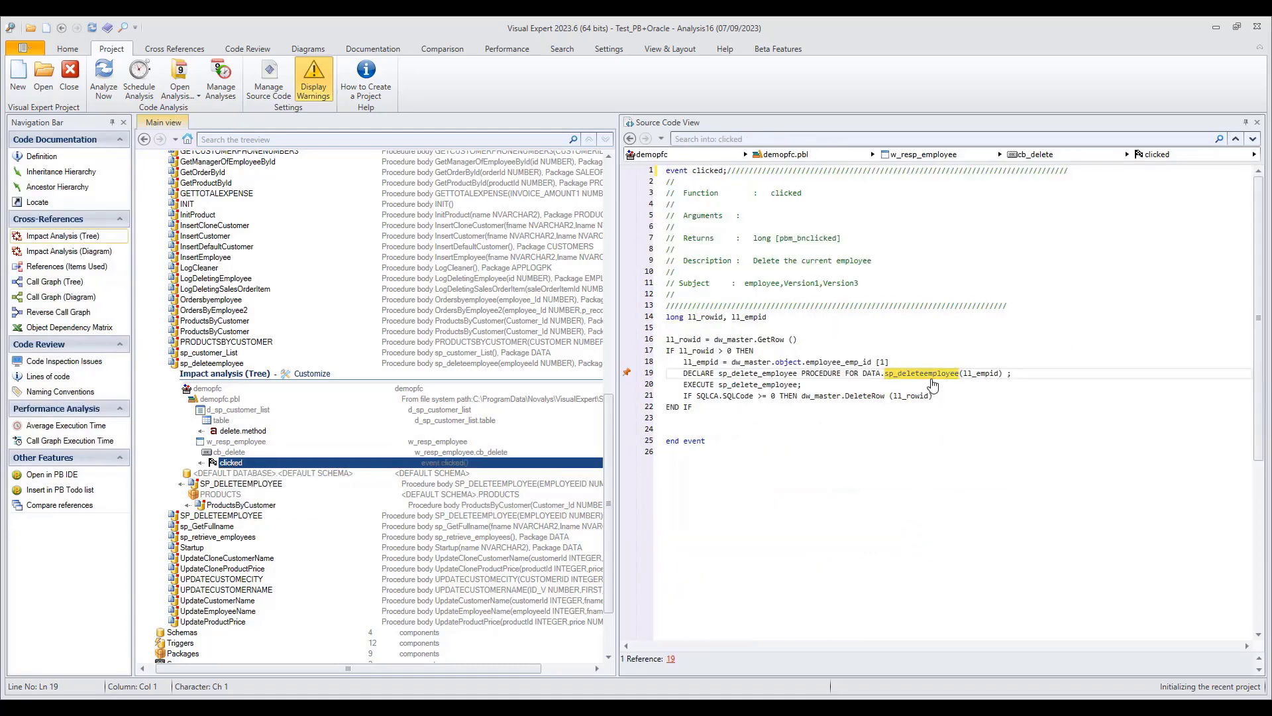
{"action": "left_click", "coordinate": [233, 487]}
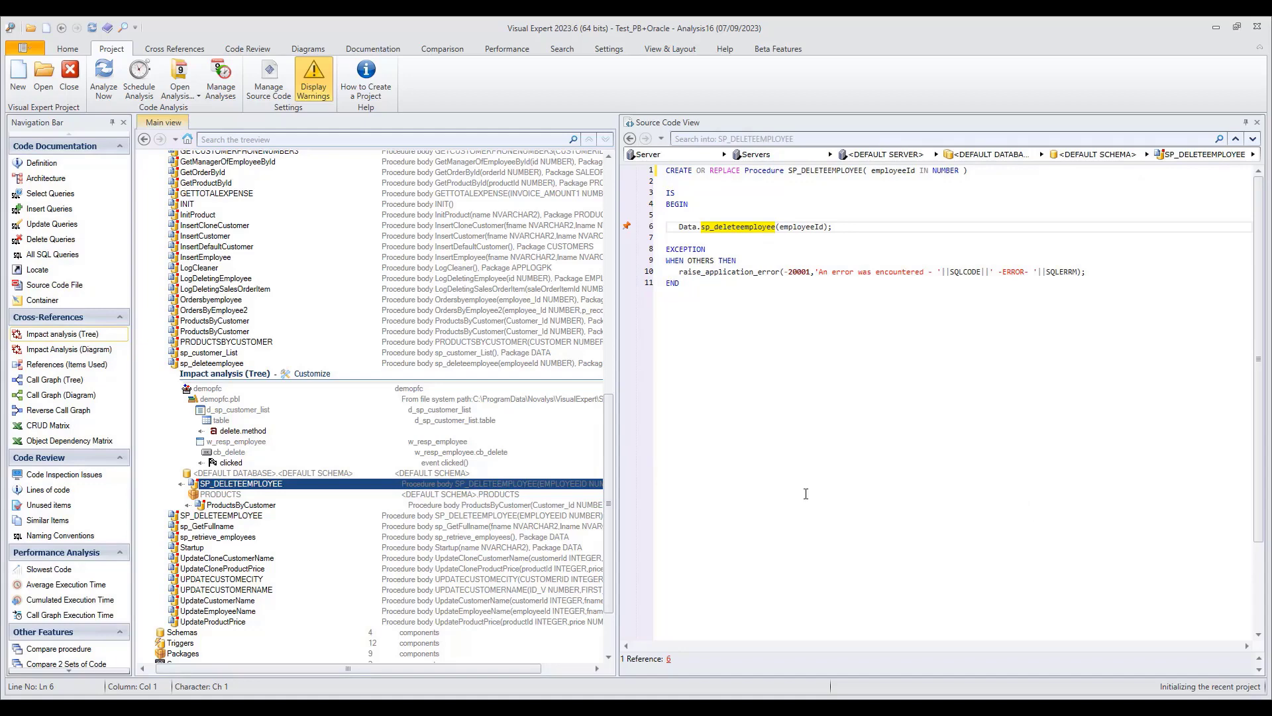
{"action": "left_click", "coordinate": [224, 506]}
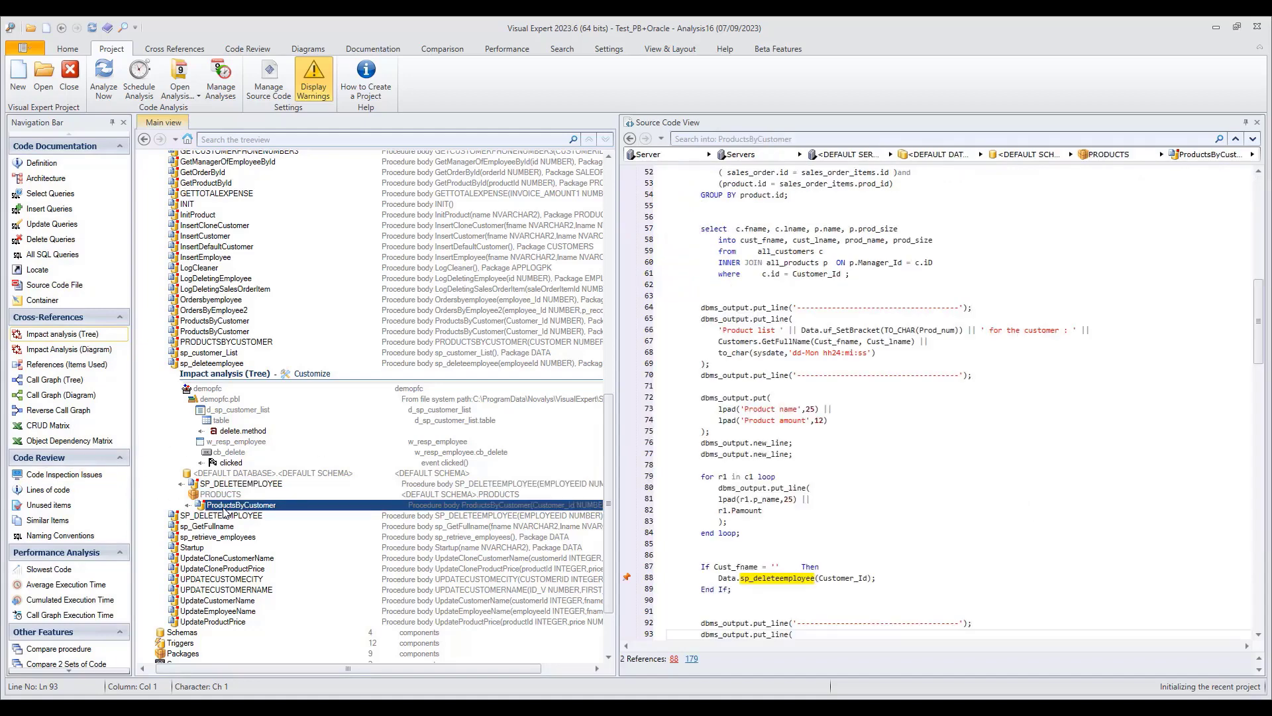
- Collapse the PL/SQL procedures list and display the functions of KERNEL32.DLL from the project's DLLs
{"action": "scroll", "coordinate": [224, 511], "scroll_direction": "up", "scroll_amount": 15}
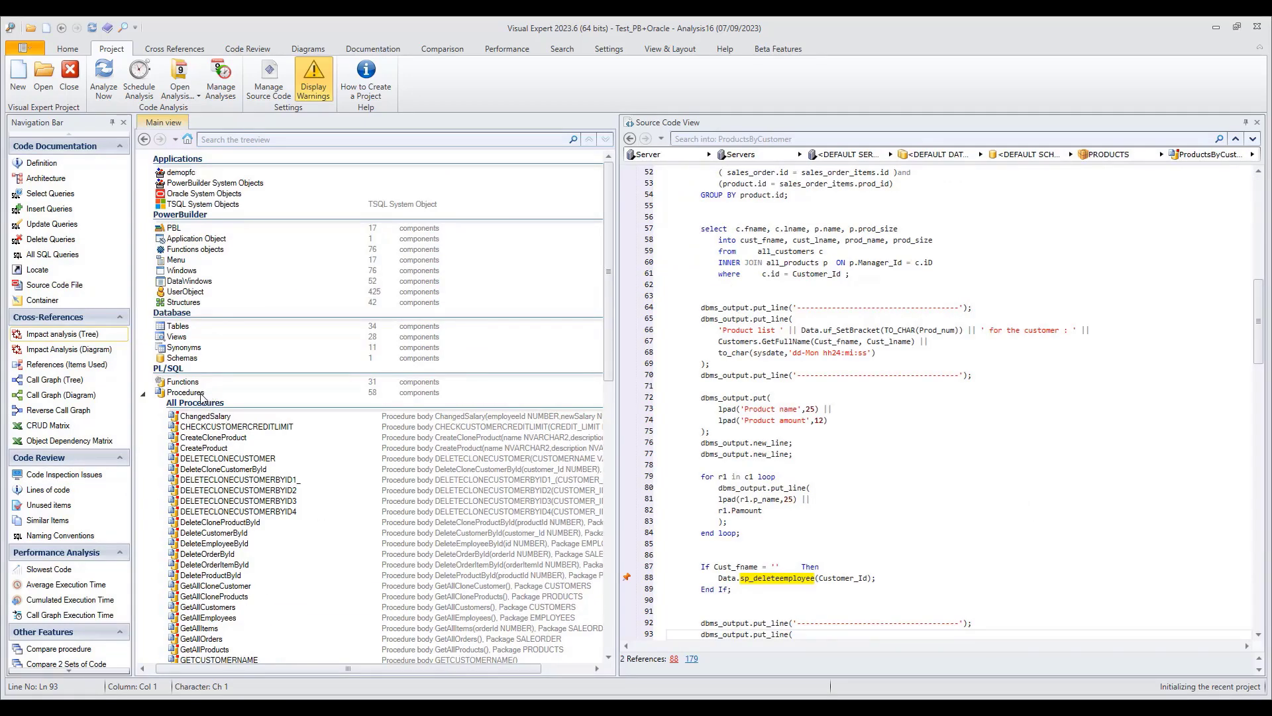
{"action": "left_click", "coordinate": [191, 392]}
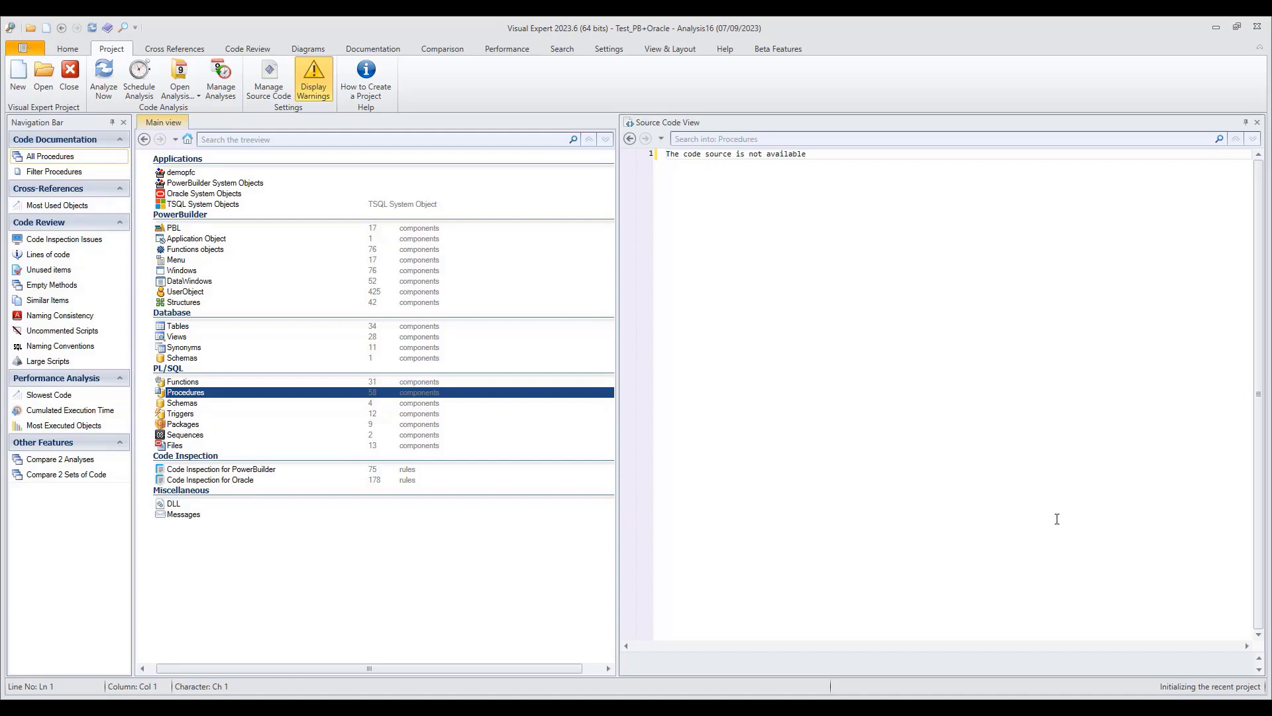
{"action": "left_click", "coordinate": [174, 504]}
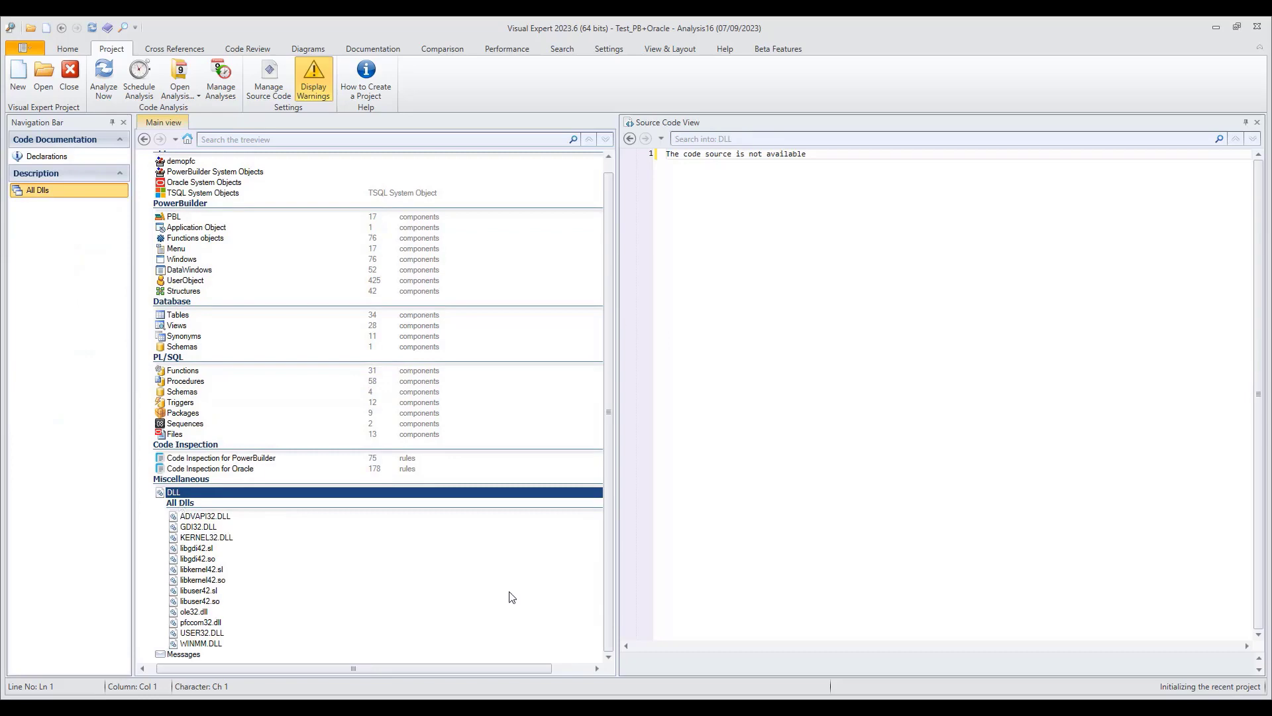
{"action": "left_click", "coordinate": [205, 538]}
{"action": "scroll", "coordinate": [247, 517], "scroll_direction": "down", "scroll_amount": 4}
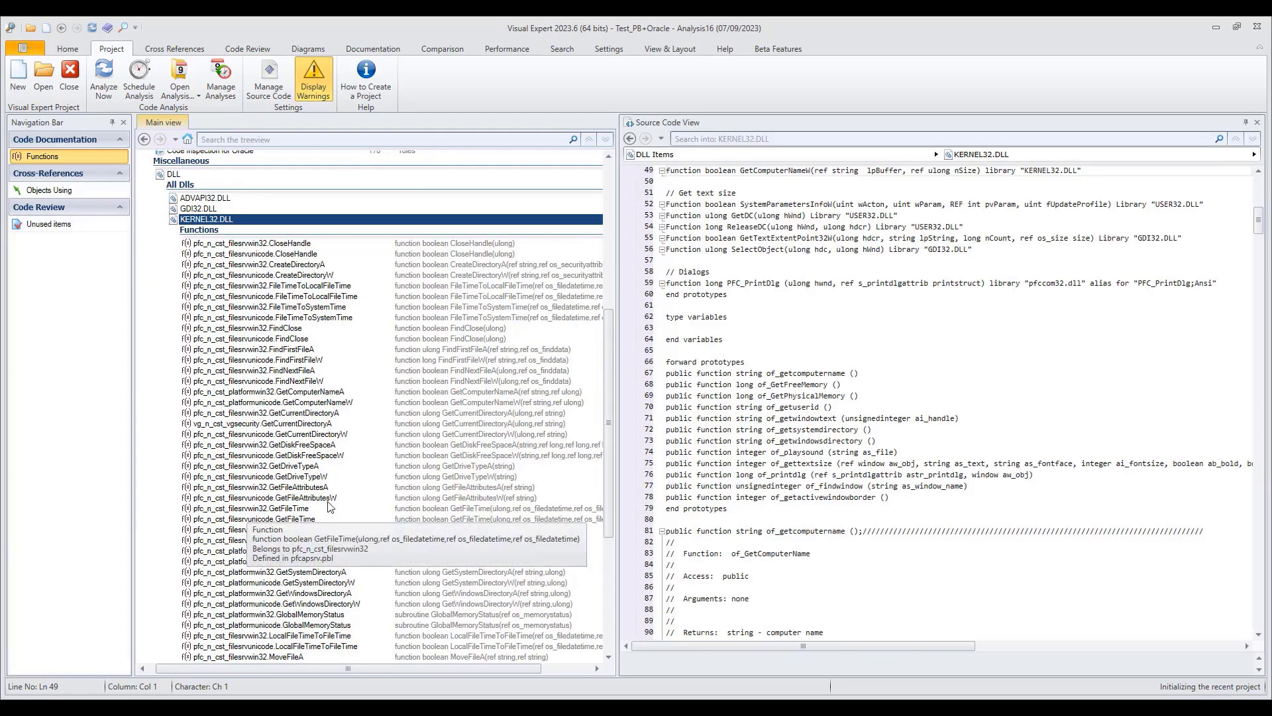
- Run a tree impact analysis on pfc_n_cst_filesrvwin32.FindClose and open its of_dirlist reference
{"action": "left_click", "coordinate": [301, 329]}
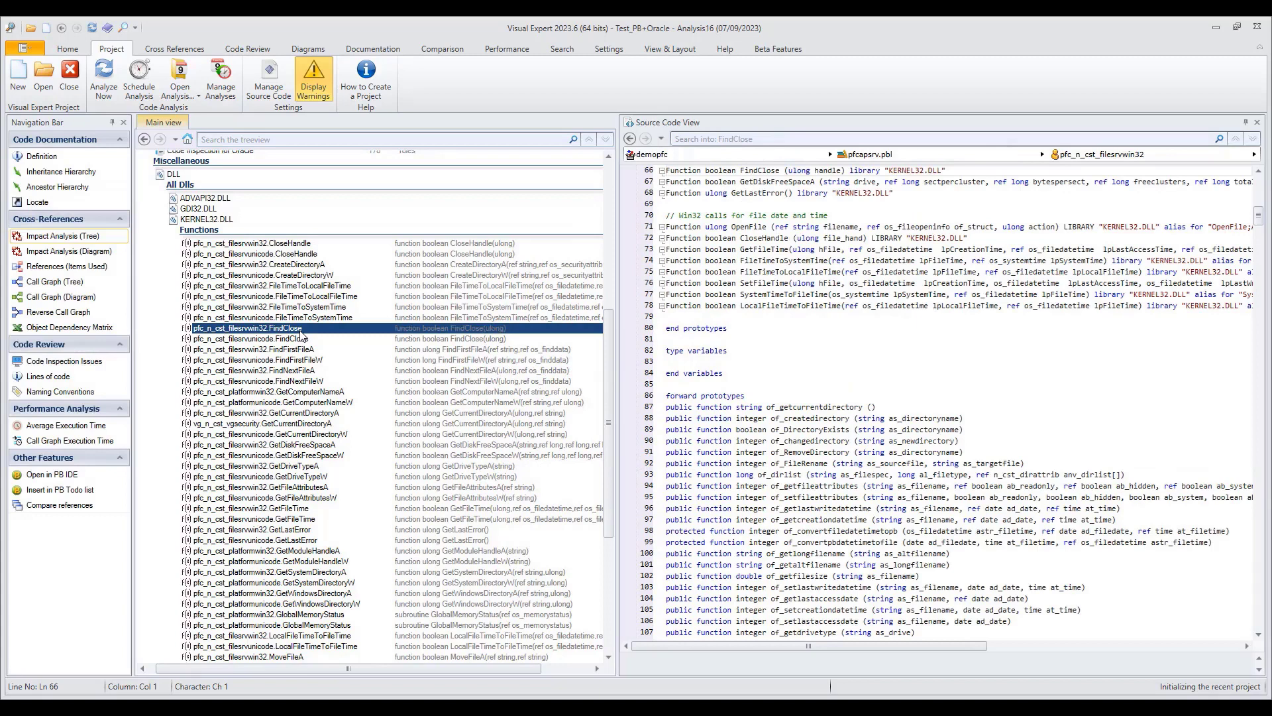
{"action": "left_click", "coordinate": [43, 237]}
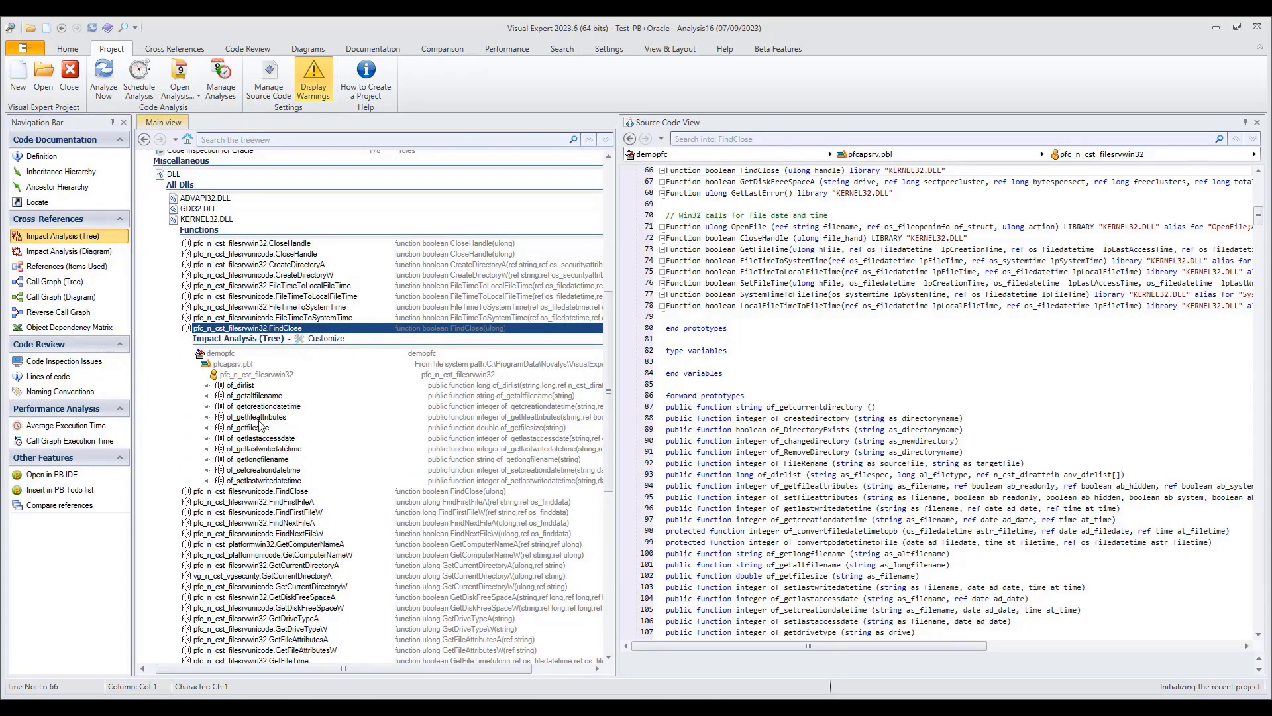
{"action": "left_click", "coordinate": [247, 387]}
{"action": "scroll", "coordinate": [740, 533], "scroll_direction": "down", "scroll_amount": 4}
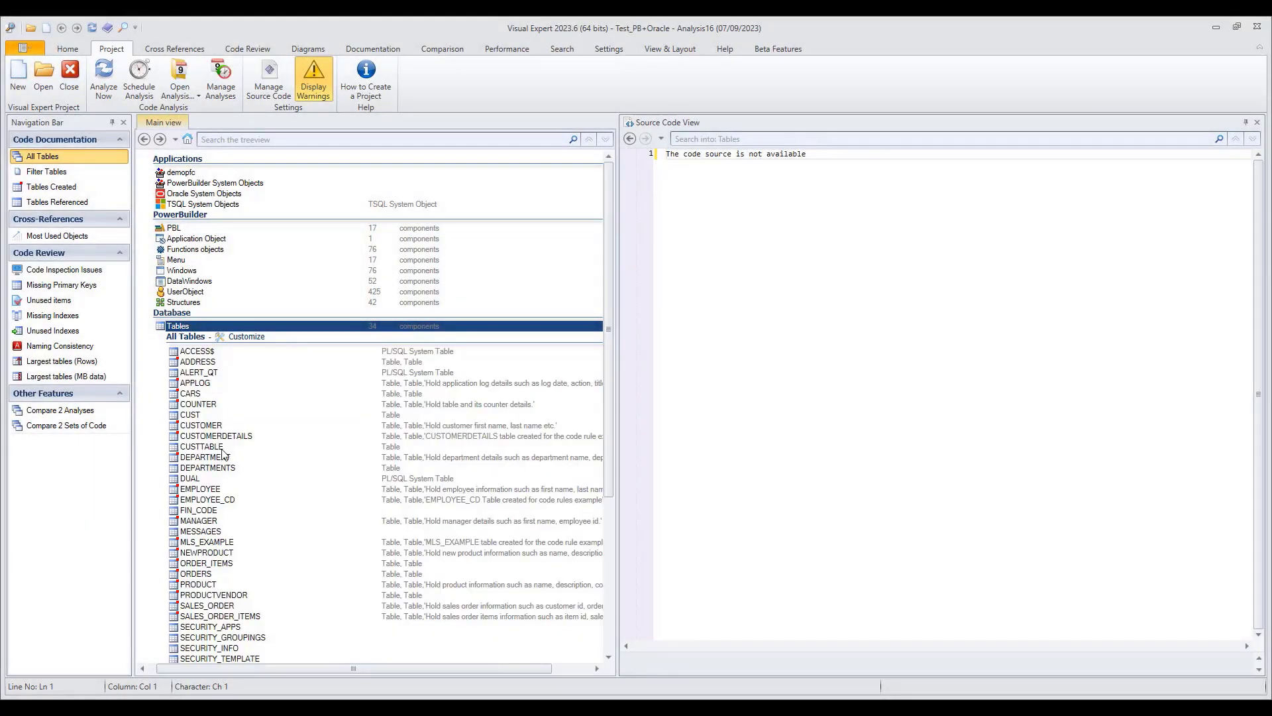
- Select all the database tables, generate their CRUD matrix and open the exported file in Excel
{"action": "scroll", "coordinate": [228, 491], "scroll_direction": "down", "scroll_amount": 7}
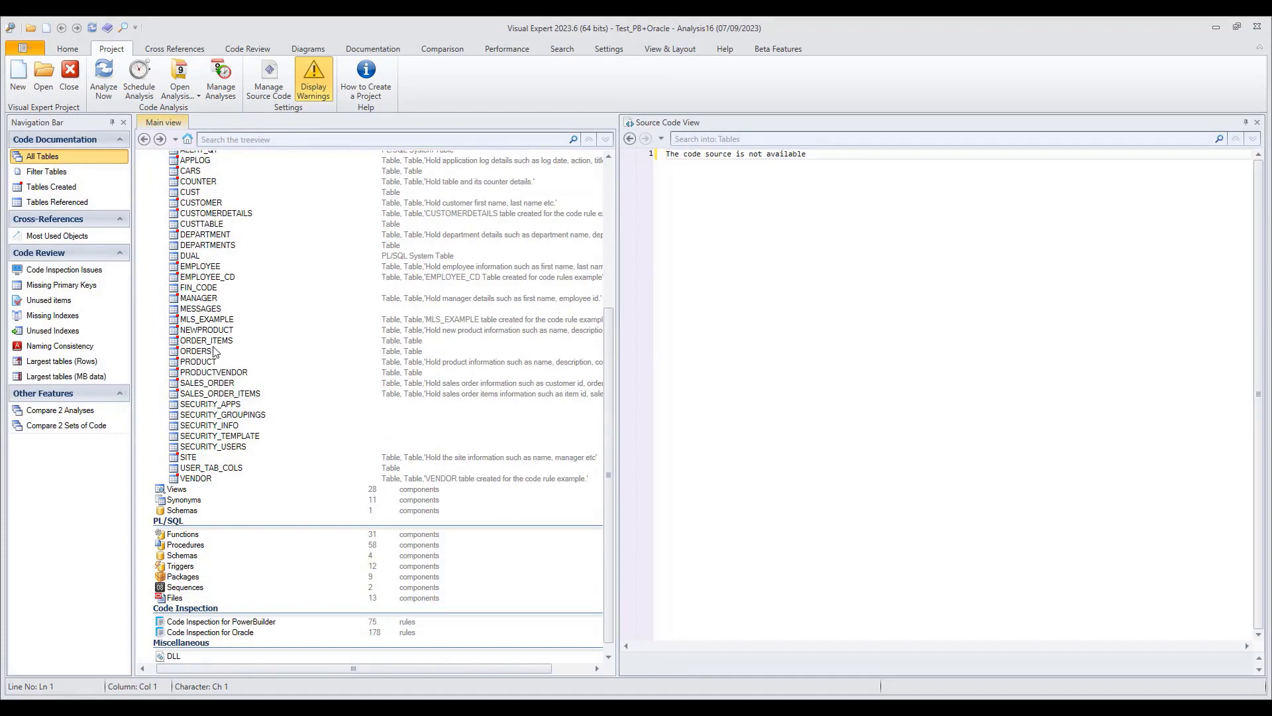
{"action": "scroll", "coordinate": [214, 351], "scroll_direction": "up", "scroll_amount": 3}
{"action": "left_click", "coordinate": [202, 245]}
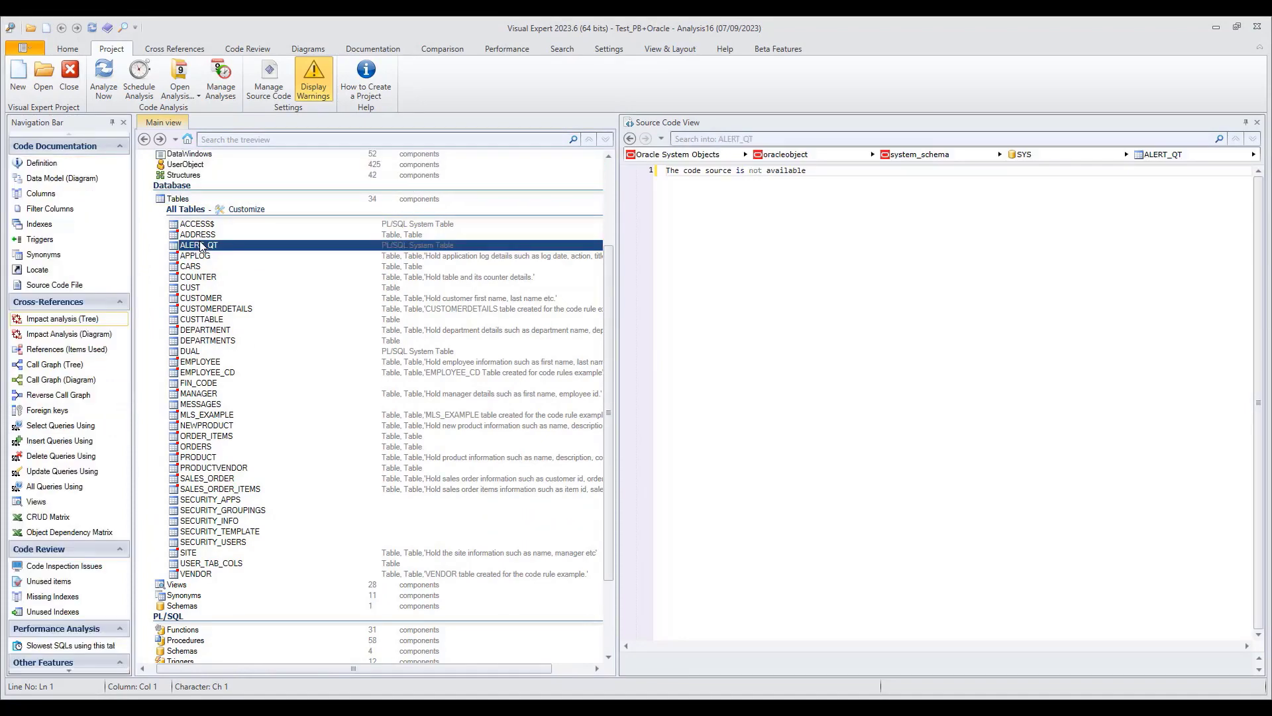
{"action": "key", "text": "ctrl+a"}
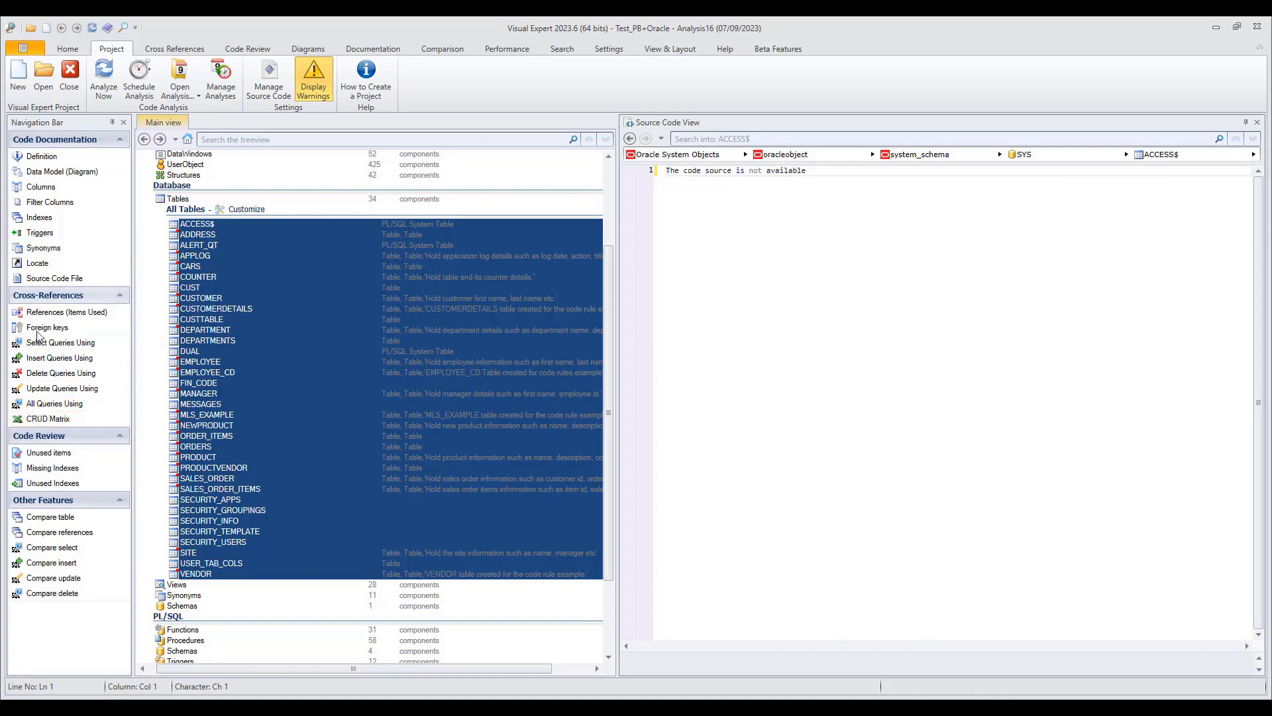
{"action": "left_click", "coordinate": [52, 424]}
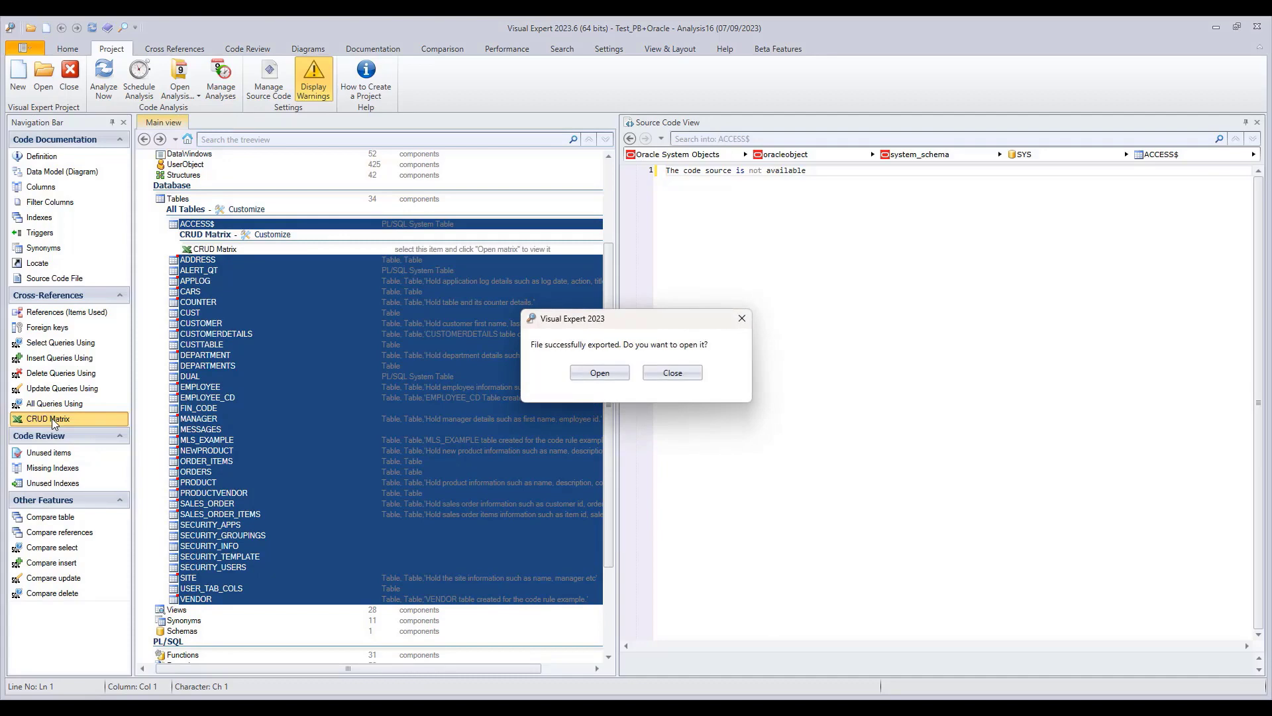
{"action": "left_click", "coordinate": [592, 375]}
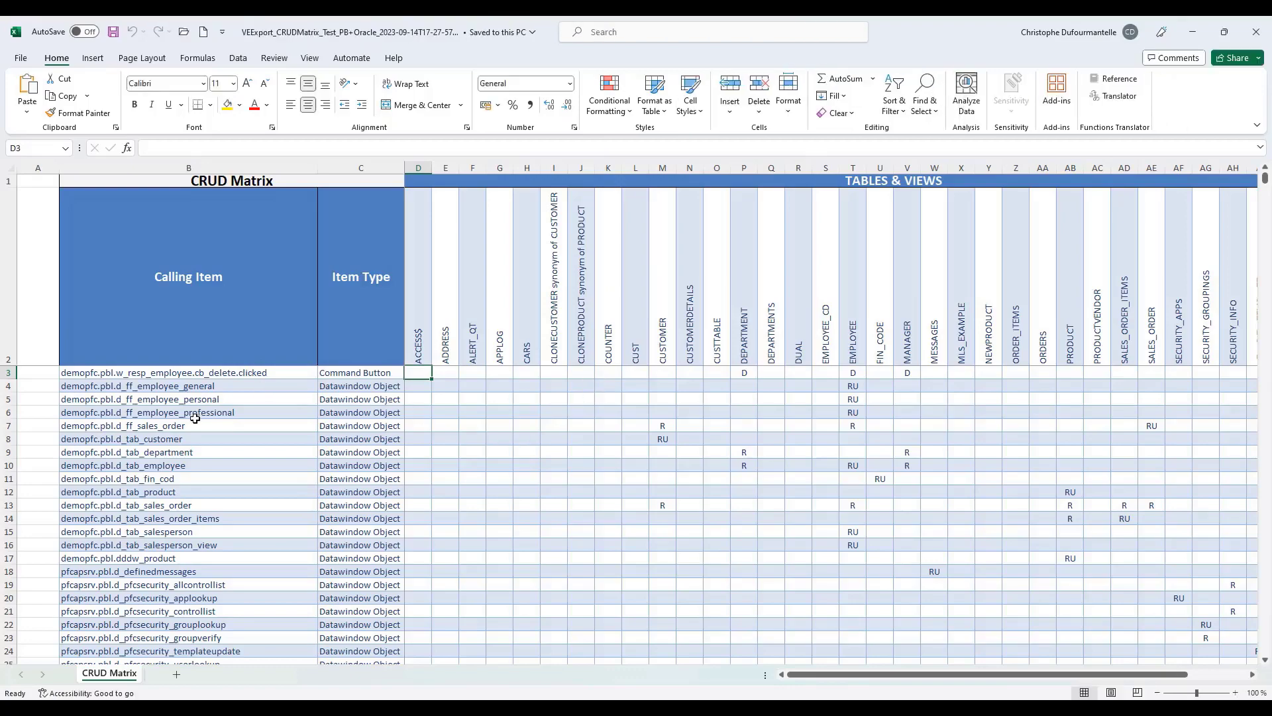
- Examine the calling items listed down the CRUD matrix and the table names across its header row
{"action": "scroll", "coordinate": [158, 397], "scroll_direction": "down", "scroll_amount": 2}
{"action": "scroll", "coordinate": [158, 396], "scroll_direction": "down", "scroll_amount": 6}
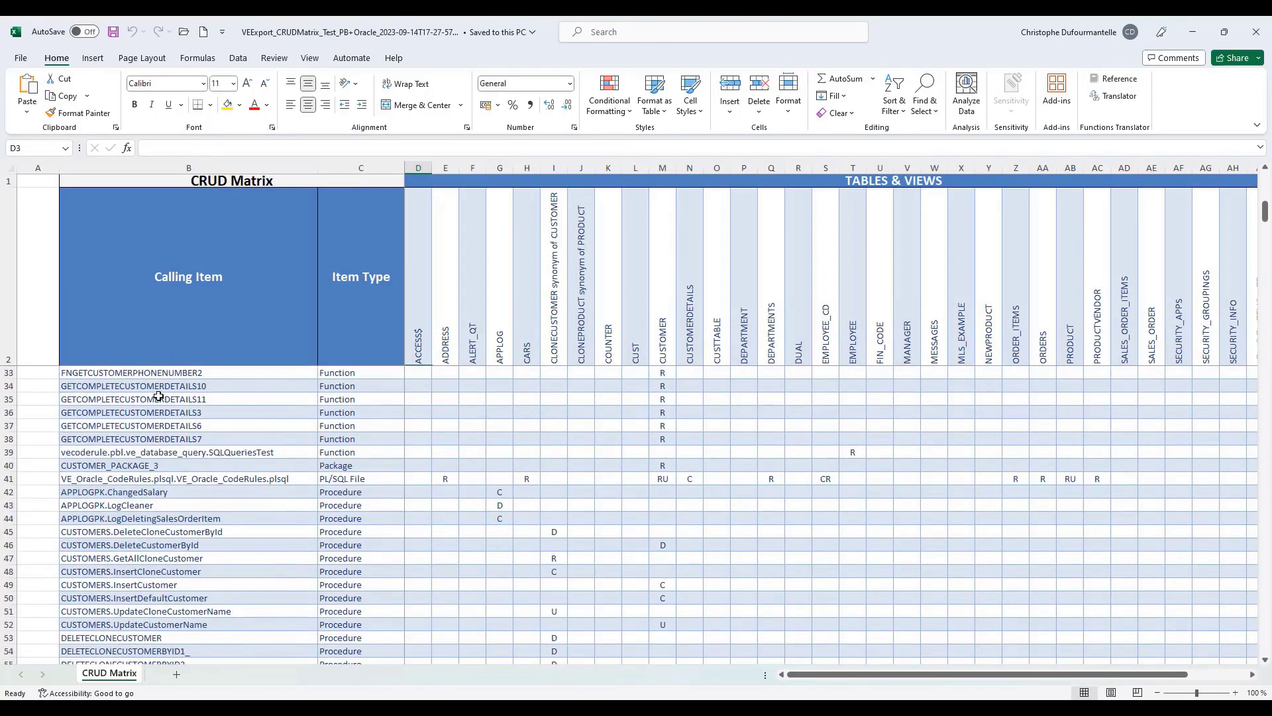
{"action": "scroll", "coordinate": [158, 396], "scroll_direction": "up", "scroll_amount": 8}
{"action": "left_click_drag", "start_coordinate": [158, 399], "coordinate": [184, 570]}
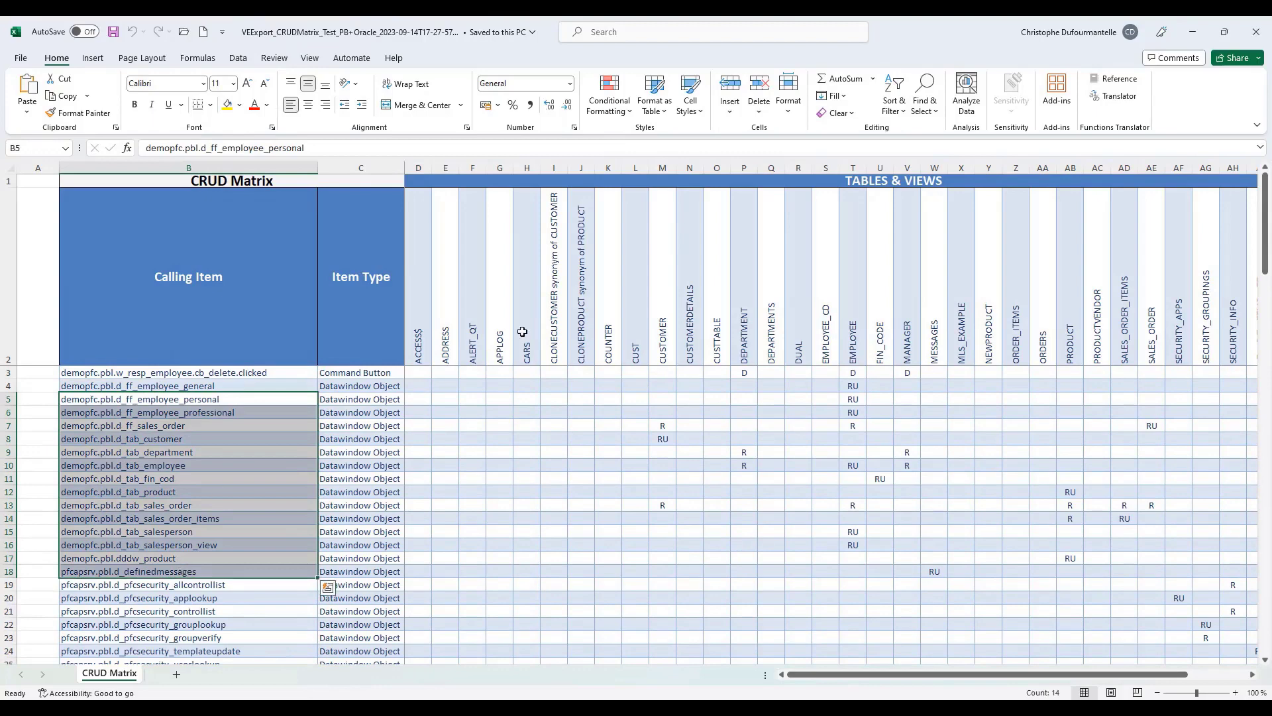
{"action": "left_click_drag", "start_coordinate": [473, 296], "coordinate": [934, 298]}
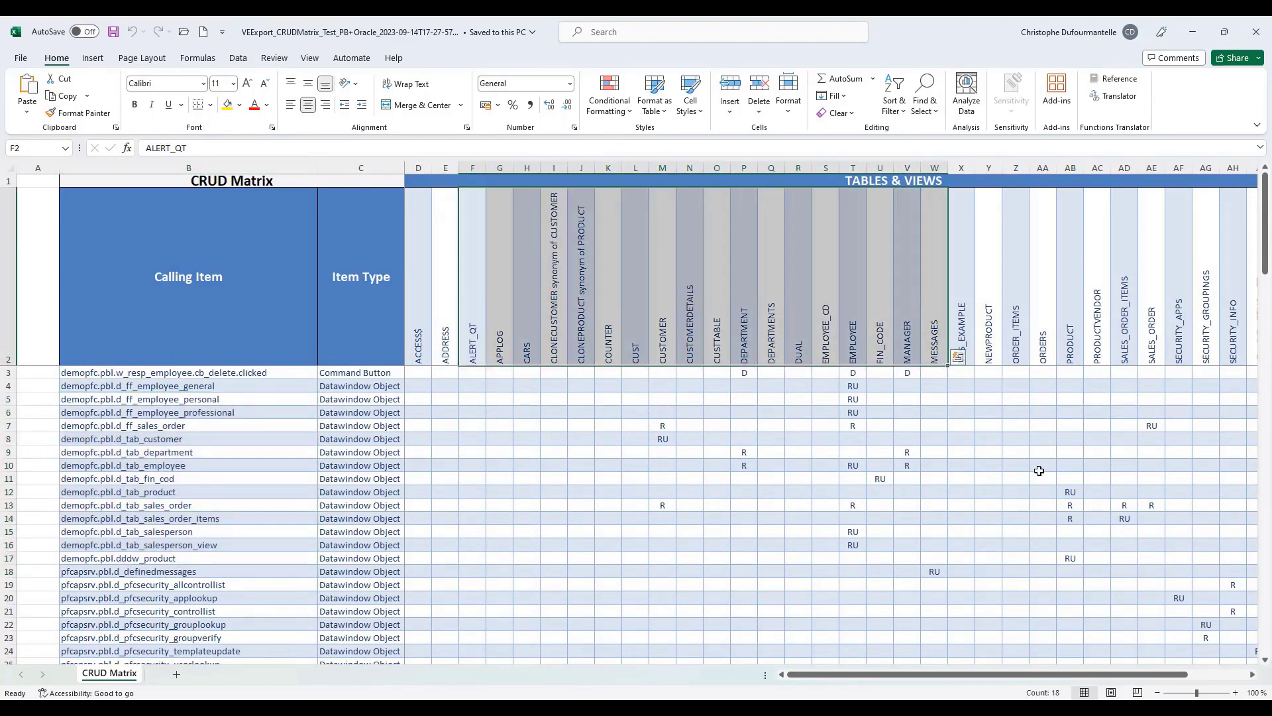
- Highlight the PRODUCT table's column and inspect its entry for the dw_detail itemchanged event of w_sheet_sales_order
{"action": "left_click", "coordinate": [1070, 356]}
{"action": "left_click", "coordinate": [1069, 162]}
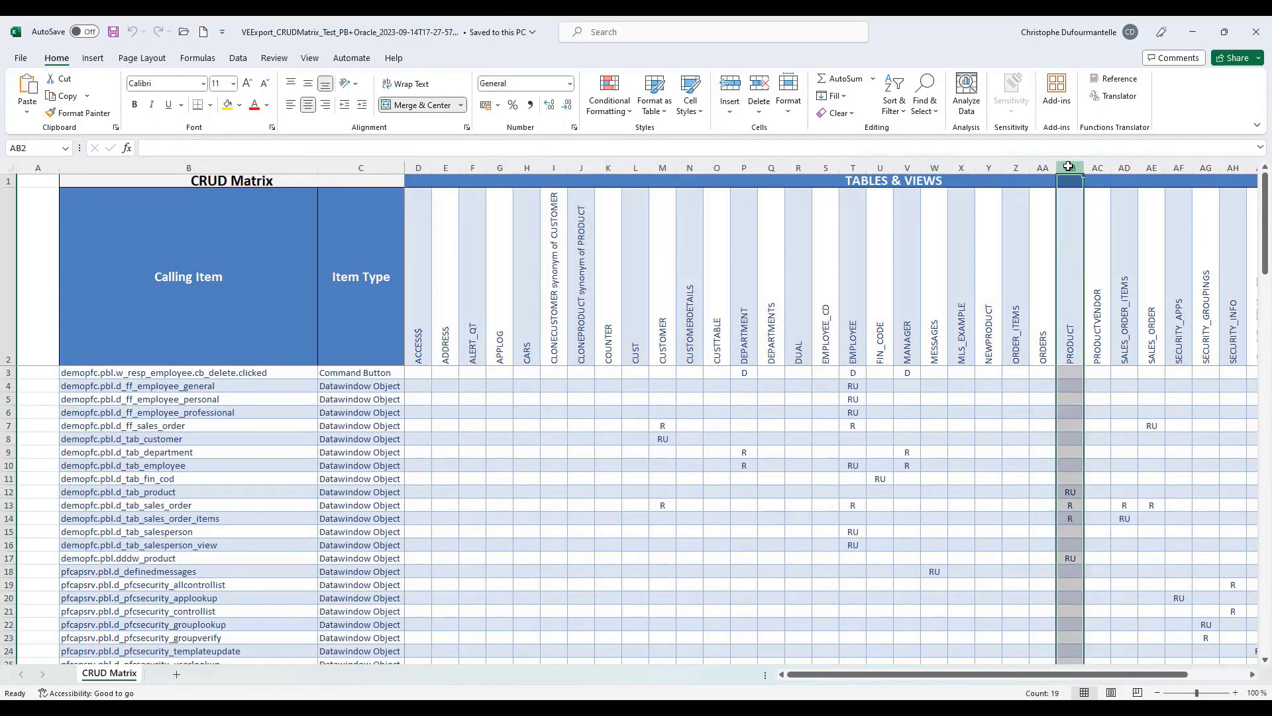
{"action": "left_click_drag", "start_coordinate": [994, 681], "coordinate": [1053, 681]}
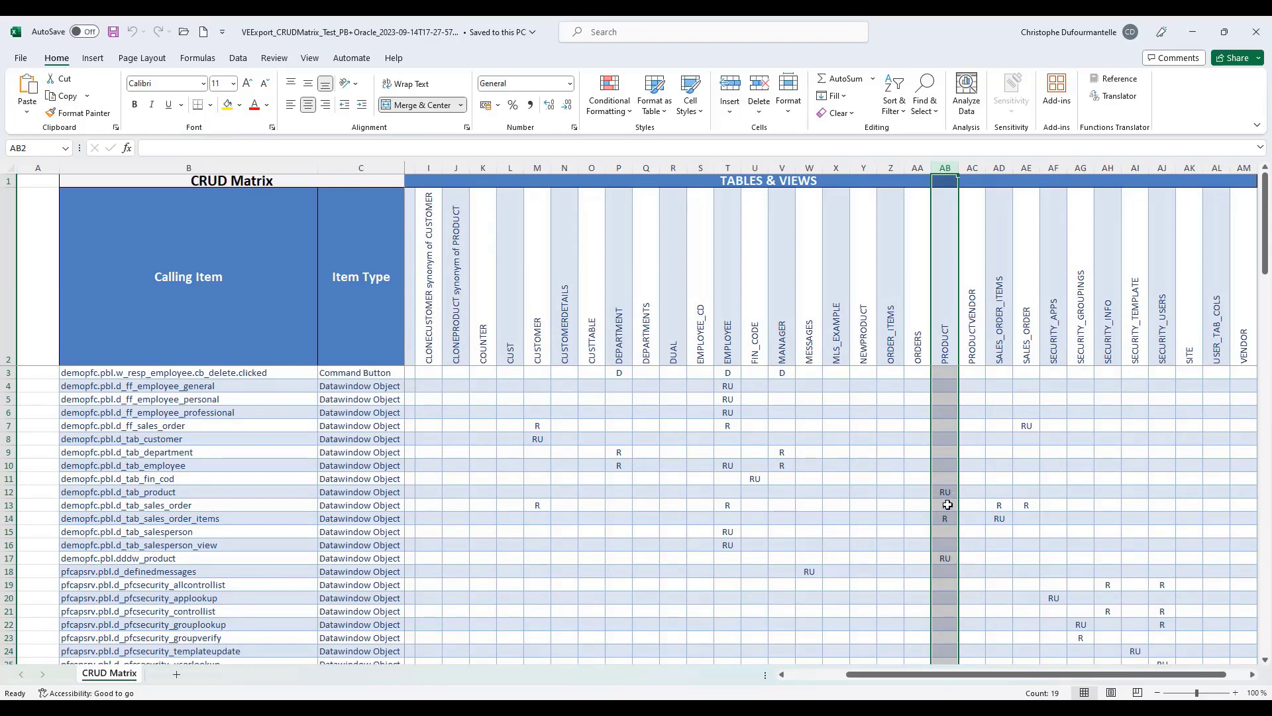
{"action": "scroll", "coordinate": [952, 564], "scroll_direction": "down", "scroll_amount": 2}
{"action": "scroll", "coordinate": [952, 565], "scroll_direction": "down", "scroll_amount": 4}
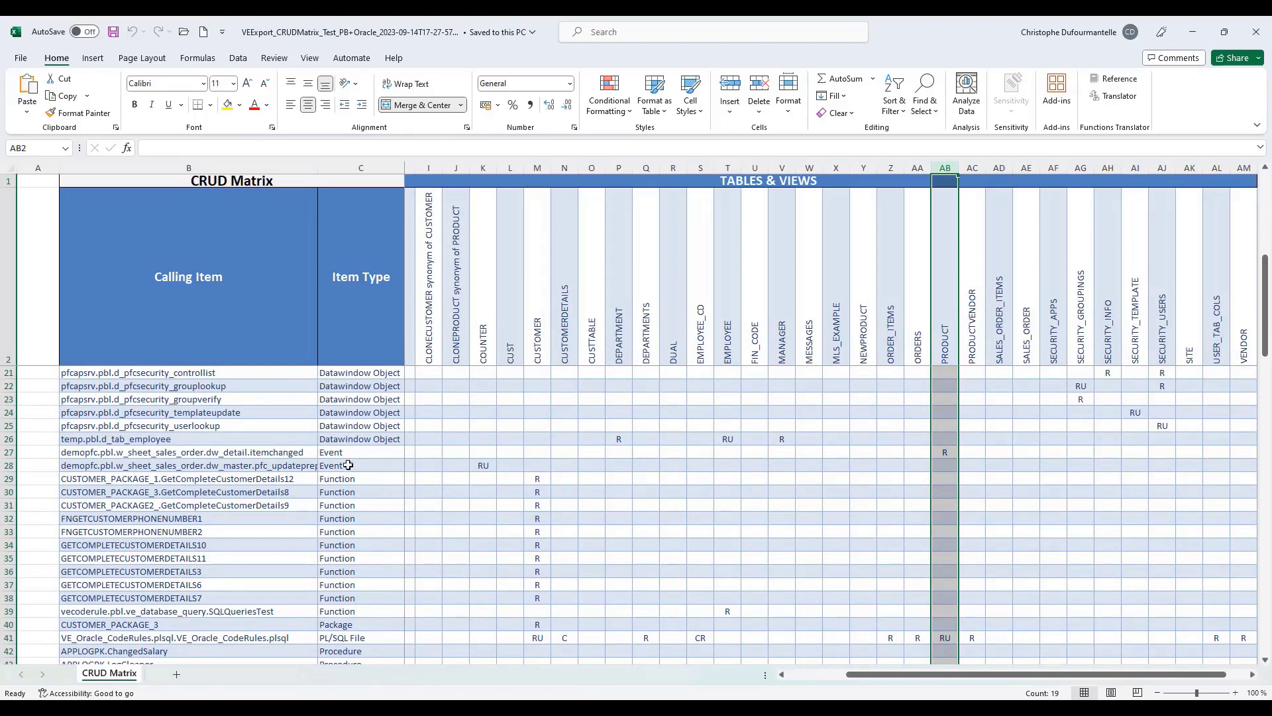
{"action": "left_click", "coordinate": [944, 455]}
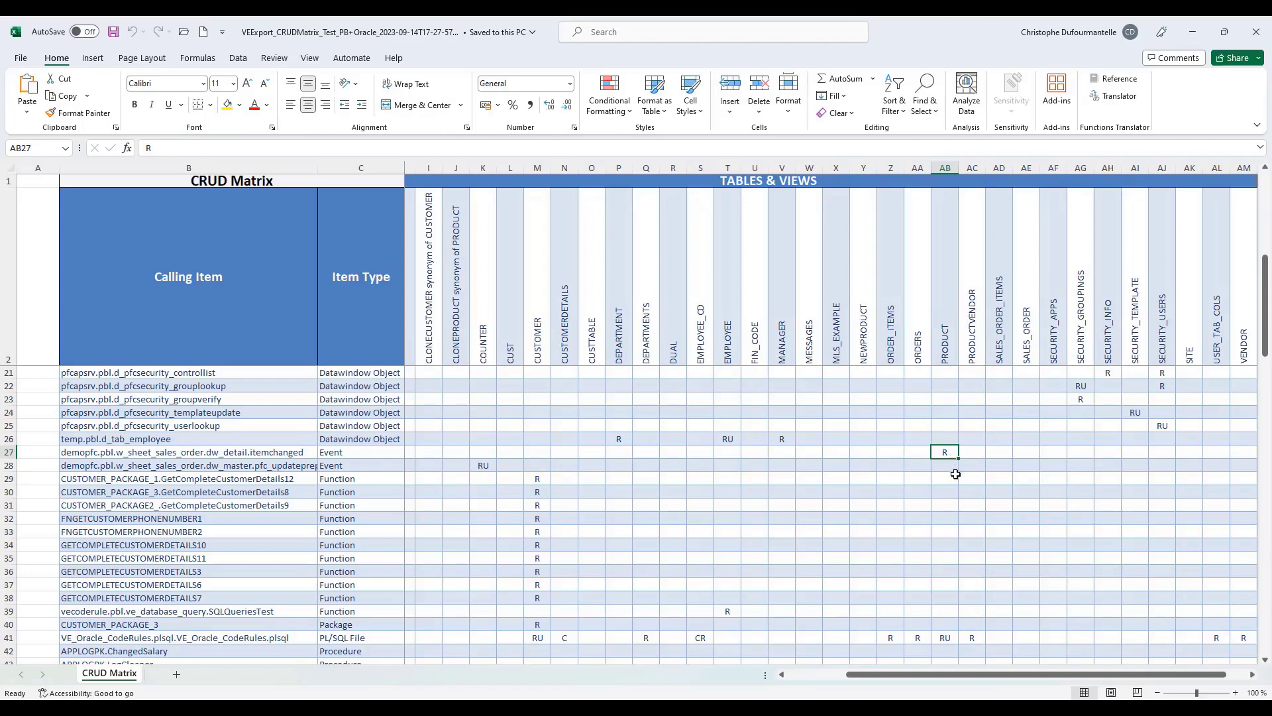
- Highlight the PRODUCT column again and inspect its entry for the PRODUCTS.DeleteProductById procedure
{"action": "scroll", "coordinate": [956, 474], "scroll_direction": "down", "scroll_amount": 4}
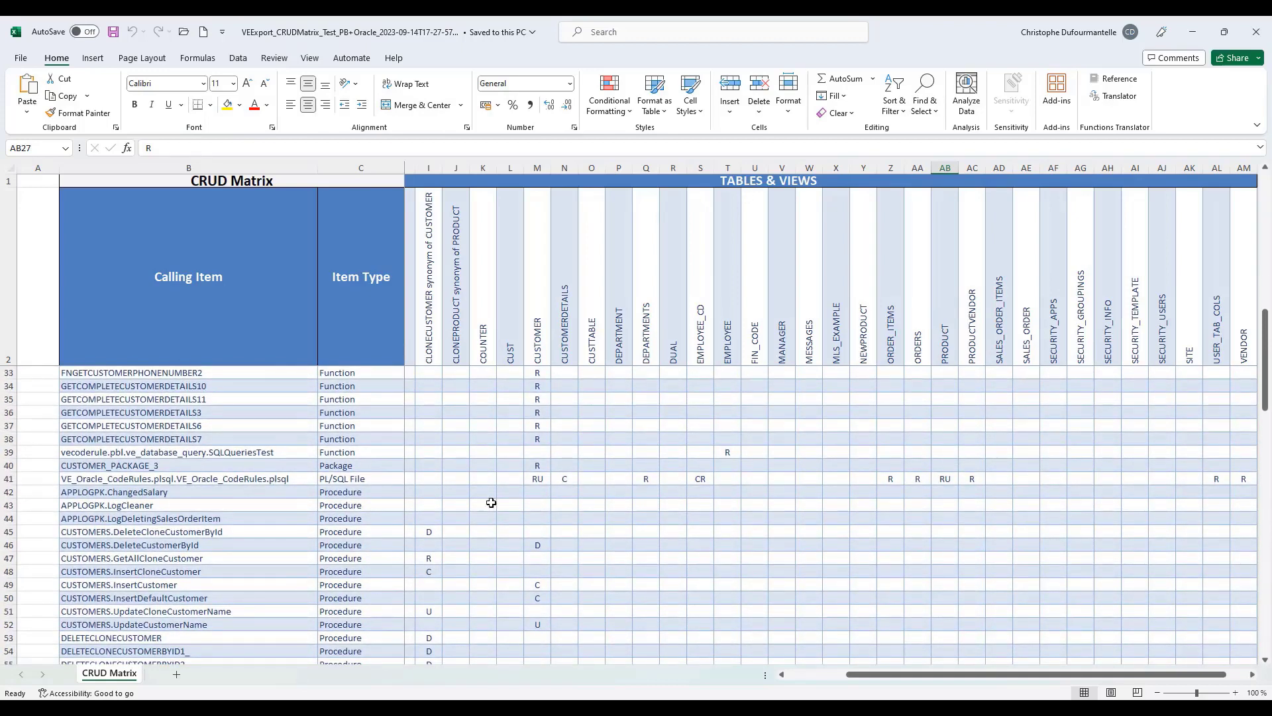
{"action": "left_click", "coordinate": [945, 167]}
{"action": "scroll", "coordinate": [945, 367], "scroll_direction": "down", "scroll_amount": 2}
{"action": "scroll", "coordinate": [944, 367], "scroll_direction": "down", "scroll_amount": 7}
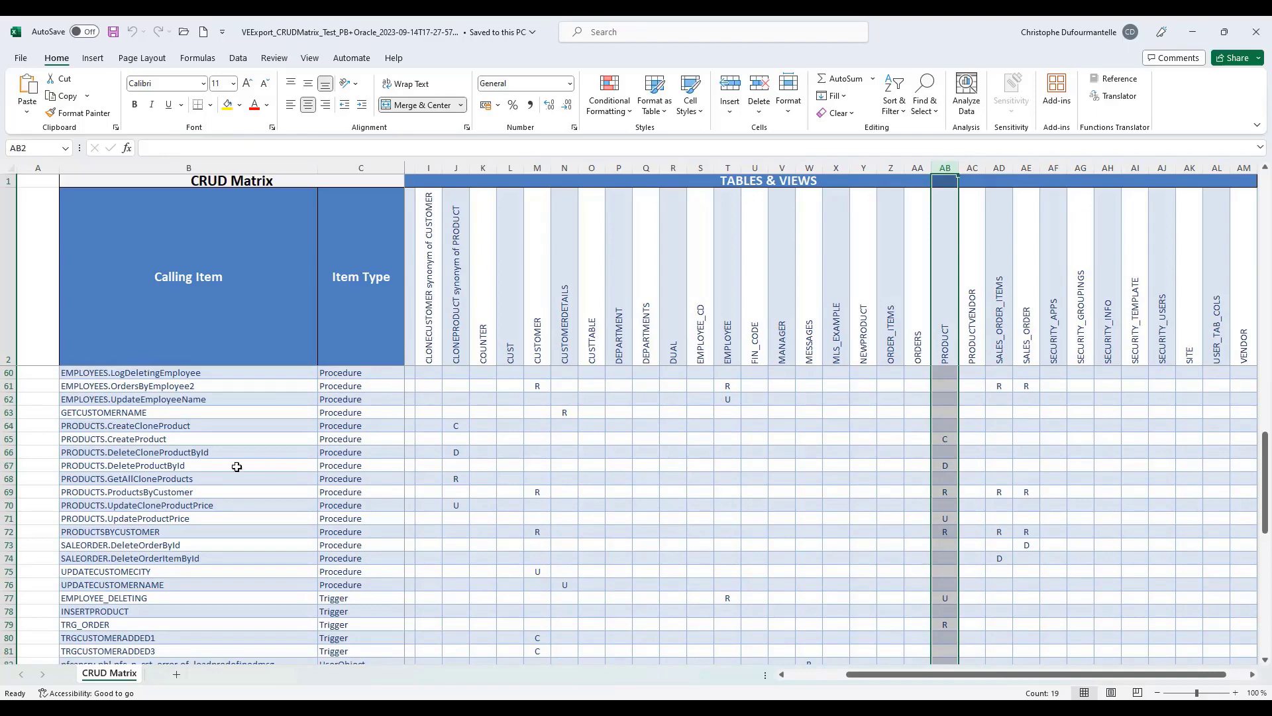
{"action": "left_click", "coordinate": [947, 467]}
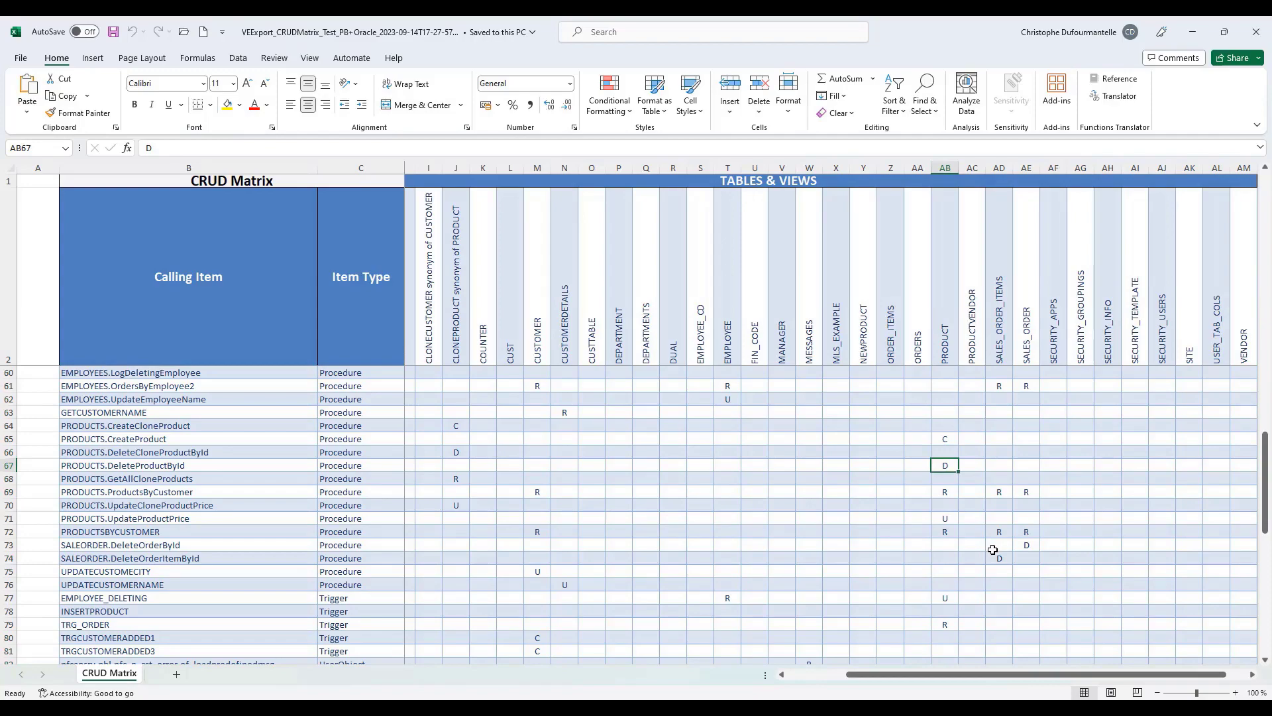
- Review the trigger, user object and view rows of the CRUD matrix and highlight the PRODUCT table's column
{"action": "scroll", "coordinate": [947, 577], "scroll_direction": "down", "scroll_amount": 4}
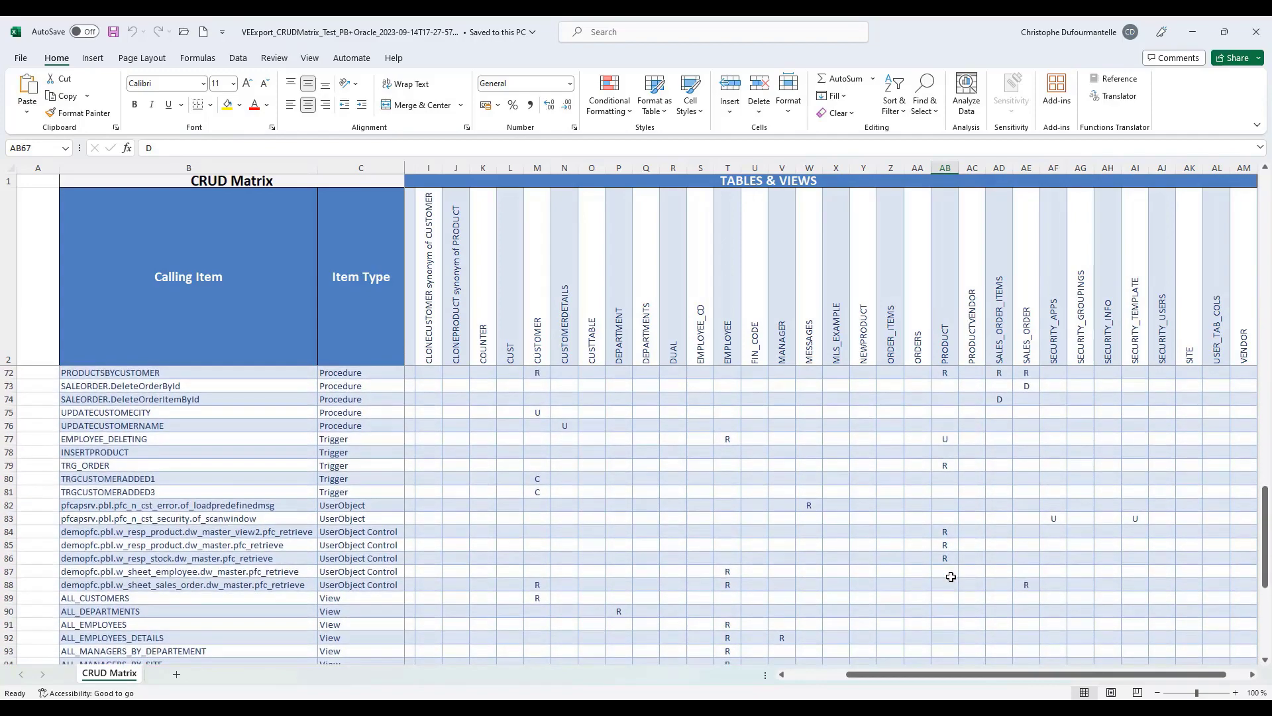
{"action": "scroll", "coordinate": [951, 577], "scroll_direction": "up", "scroll_amount": 4}
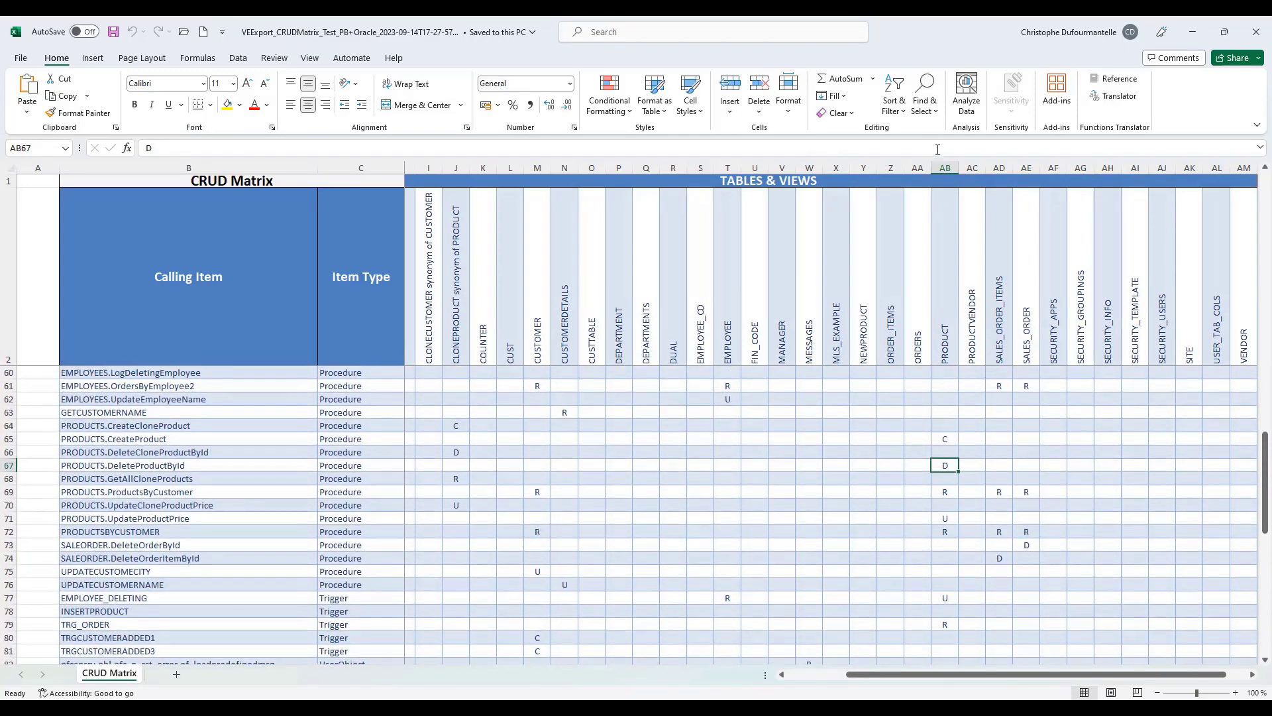
{"action": "left_click", "coordinate": [945, 168]}
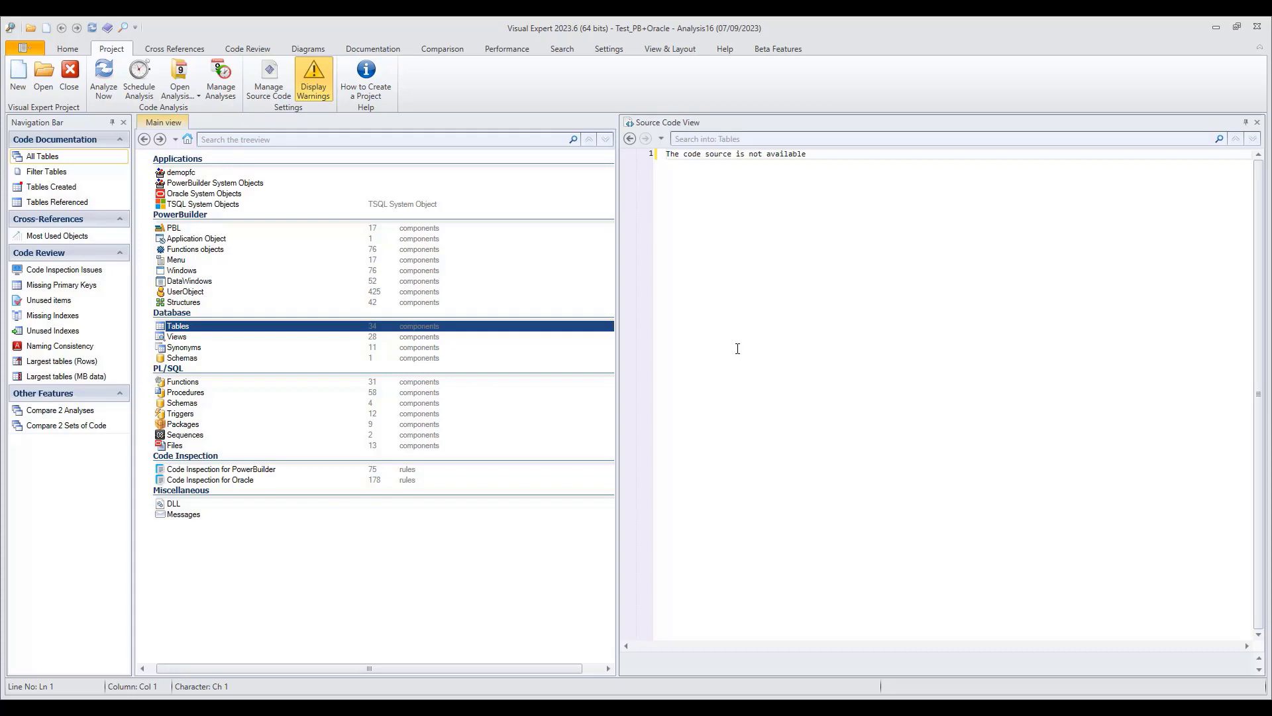
- Generate the tree call graph for the close event of the demopfc application object
{"action": "left_click", "coordinate": [191, 238]}
{"action": "left_click", "coordinate": [195, 263]}
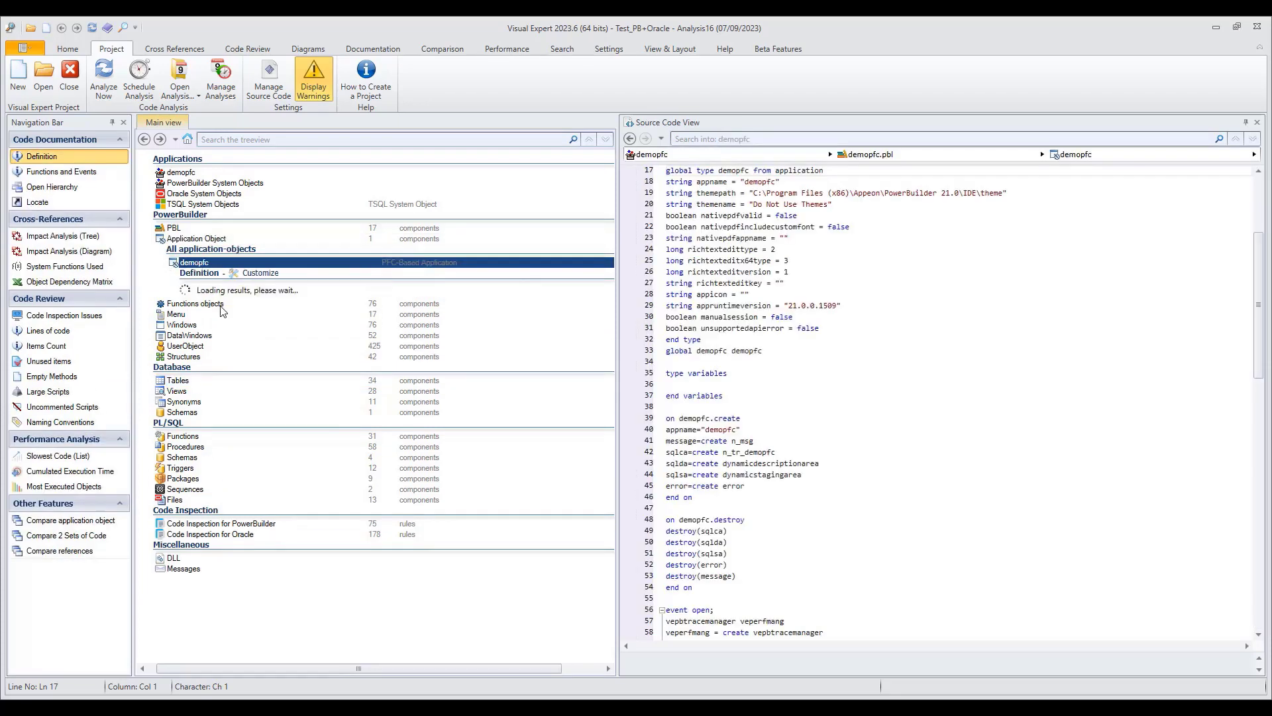
{"action": "left_click", "coordinate": [209, 300]}
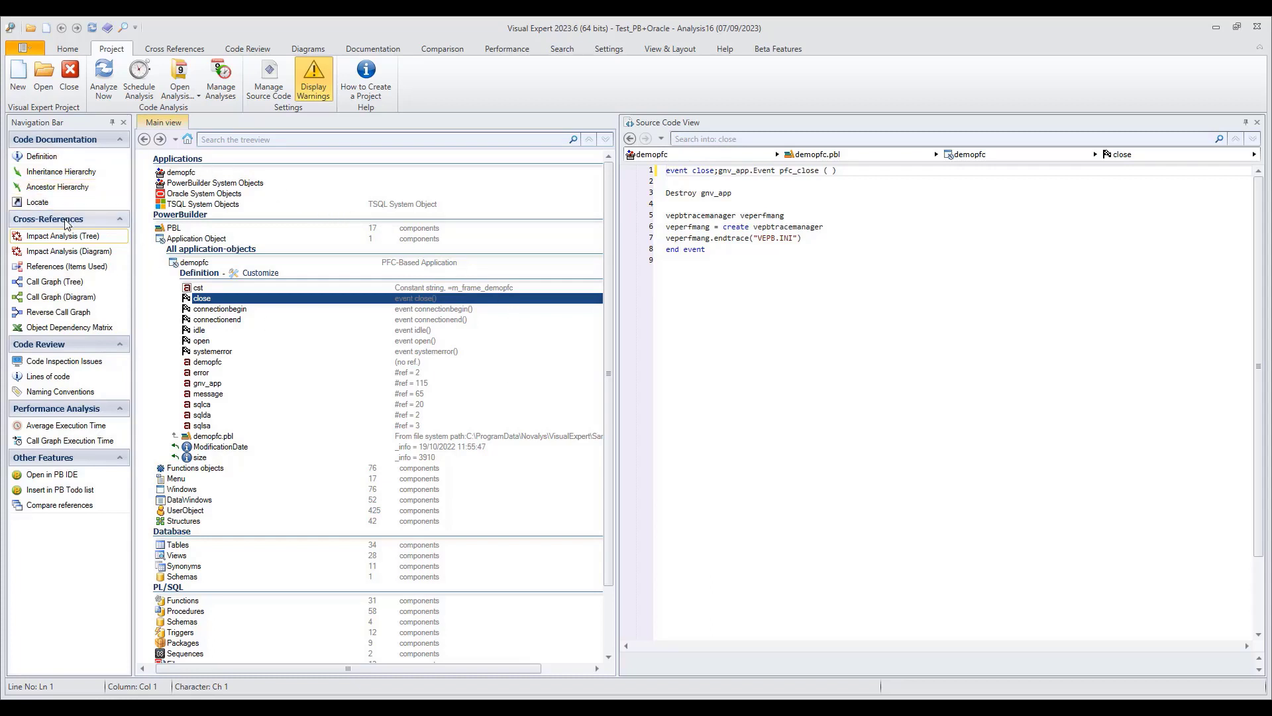
{"action": "left_click", "coordinate": [55, 283]}
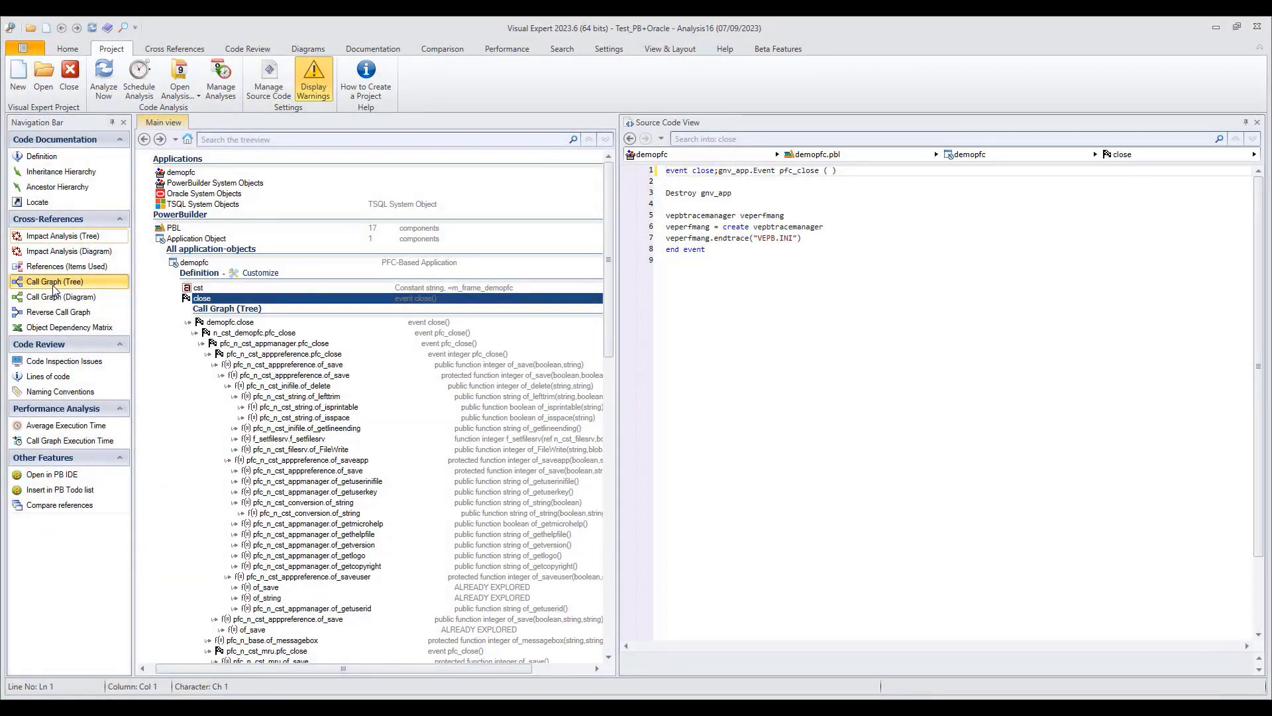
{"action": "scroll", "coordinate": [308, 444], "scroll_direction": "down", "scroll_amount": 3}
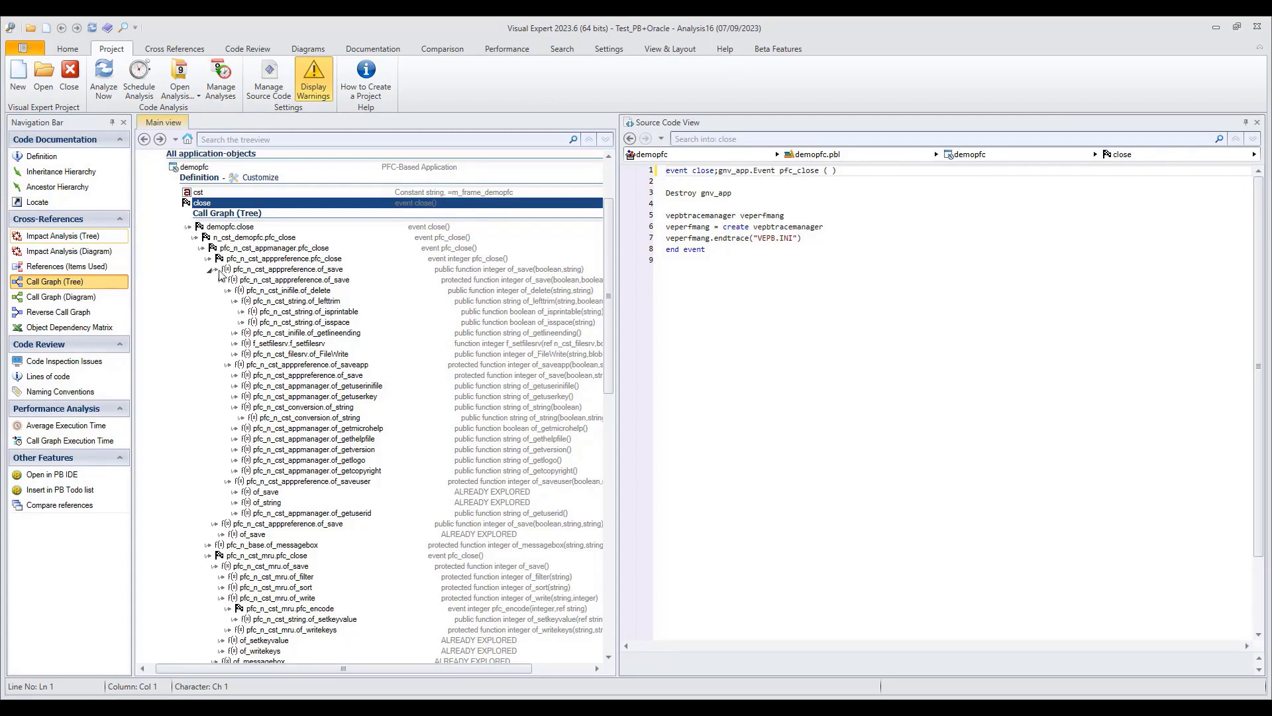
- Inspect the source code of the pfc_close, of_delete and of_saveapp calls listed in the call graph
{"action": "left_click", "coordinate": [264, 239]}
{"action": "left_click", "coordinate": [300, 291]}
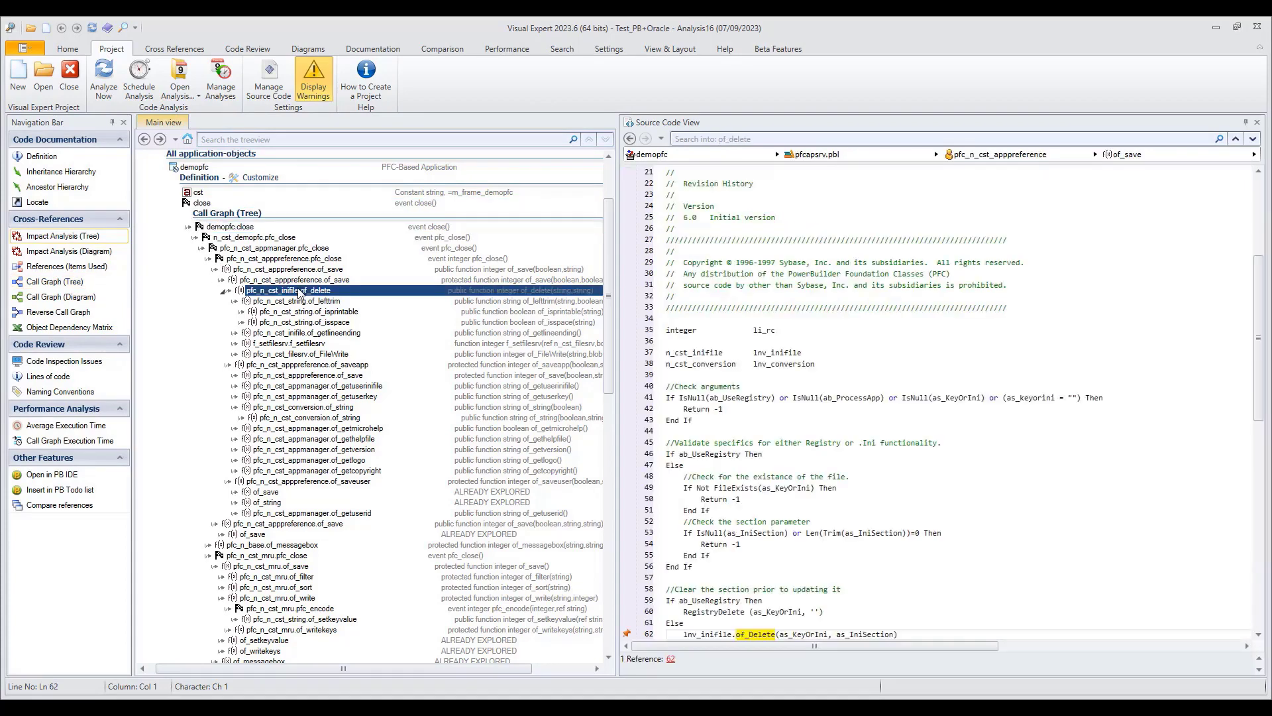
{"action": "left_click", "coordinate": [338, 364]}
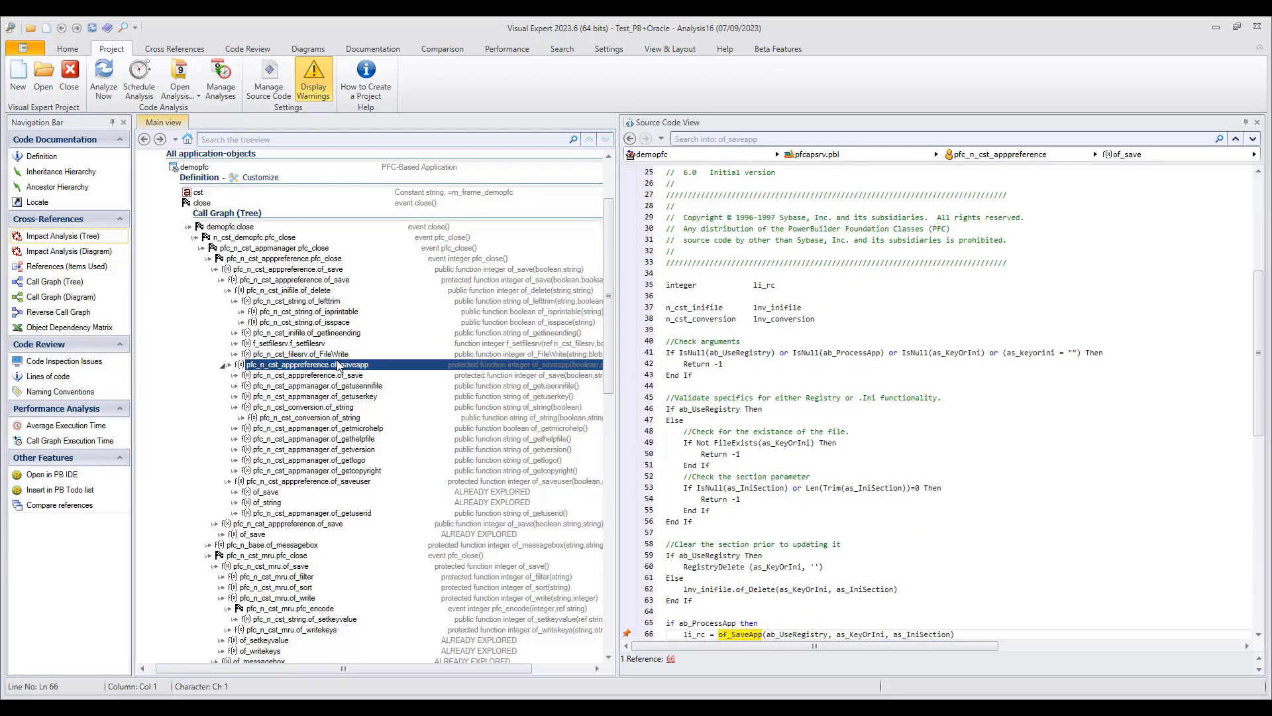
- Trace the close event's source code through pfc_close and of_Disconnect into the nested of_SQLSyntax functions
{"action": "left_click", "coordinate": [201, 203]}
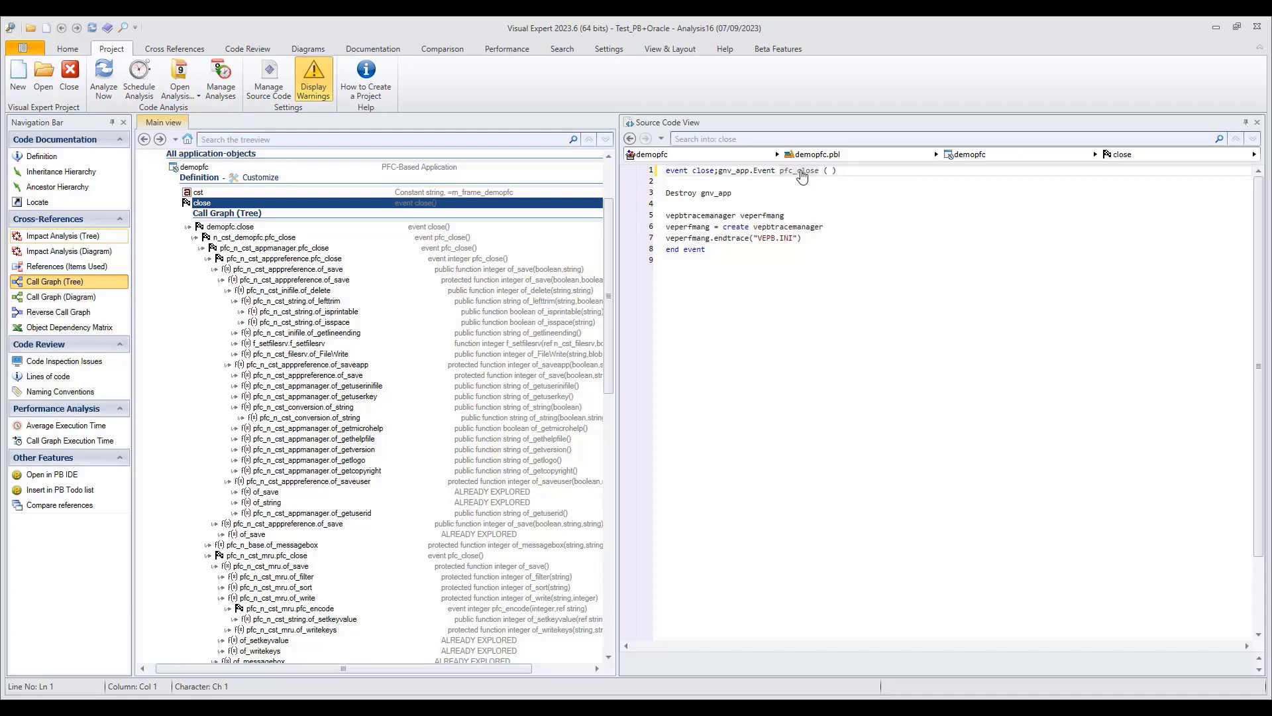
{"action": "mouse_move", "coordinate": [802, 176]}
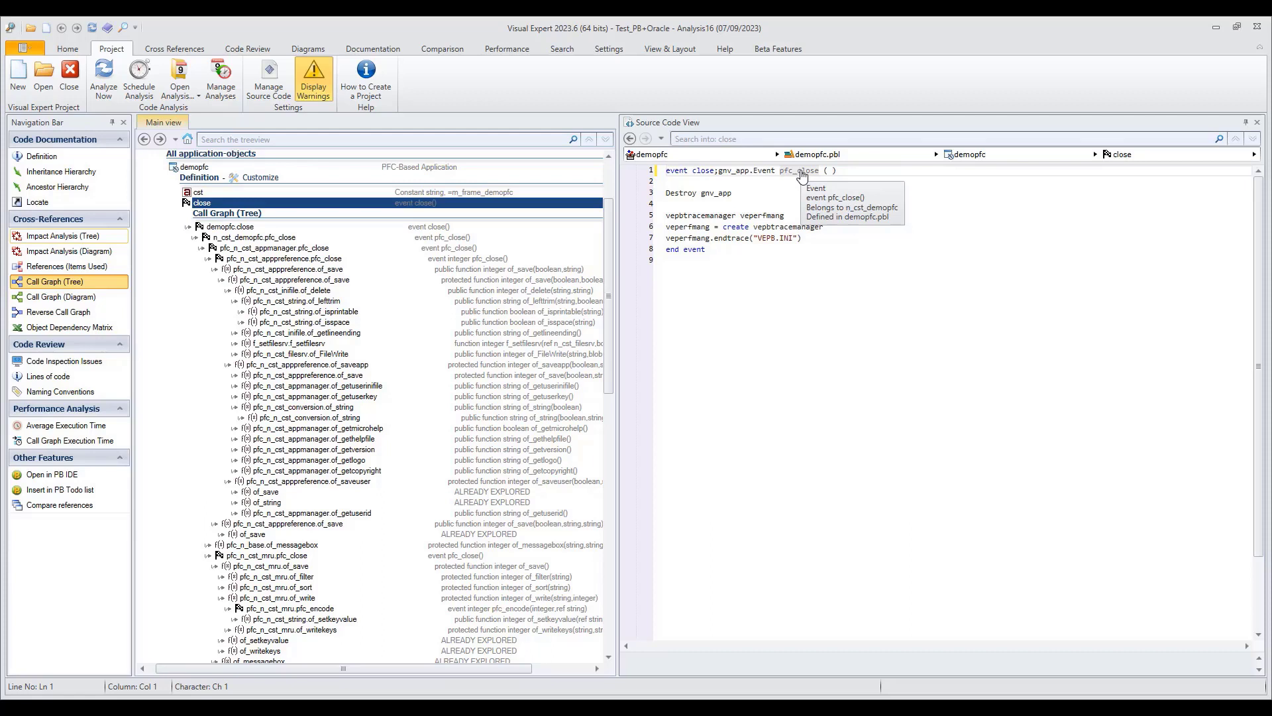
{"action": "left_click", "coordinate": [801, 172]}
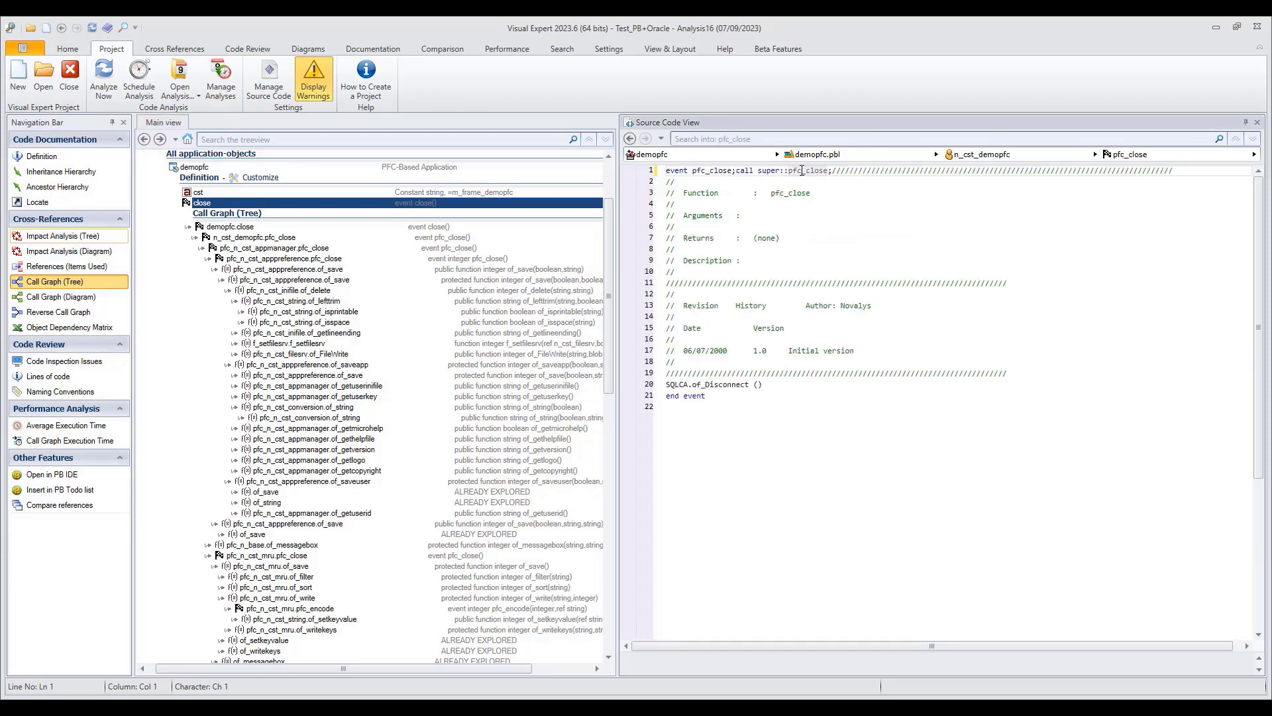
{"action": "left_click", "coordinate": [952, 471]}
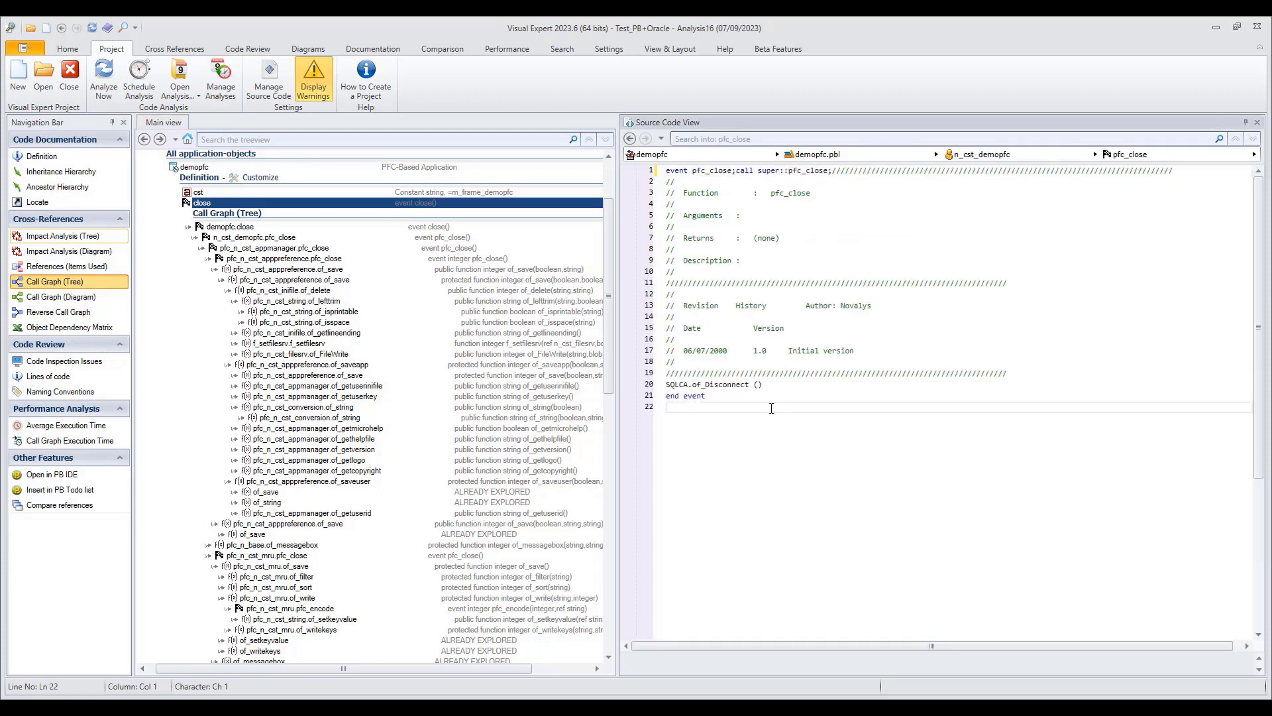
{"action": "mouse_move", "coordinate": [715, 389]}
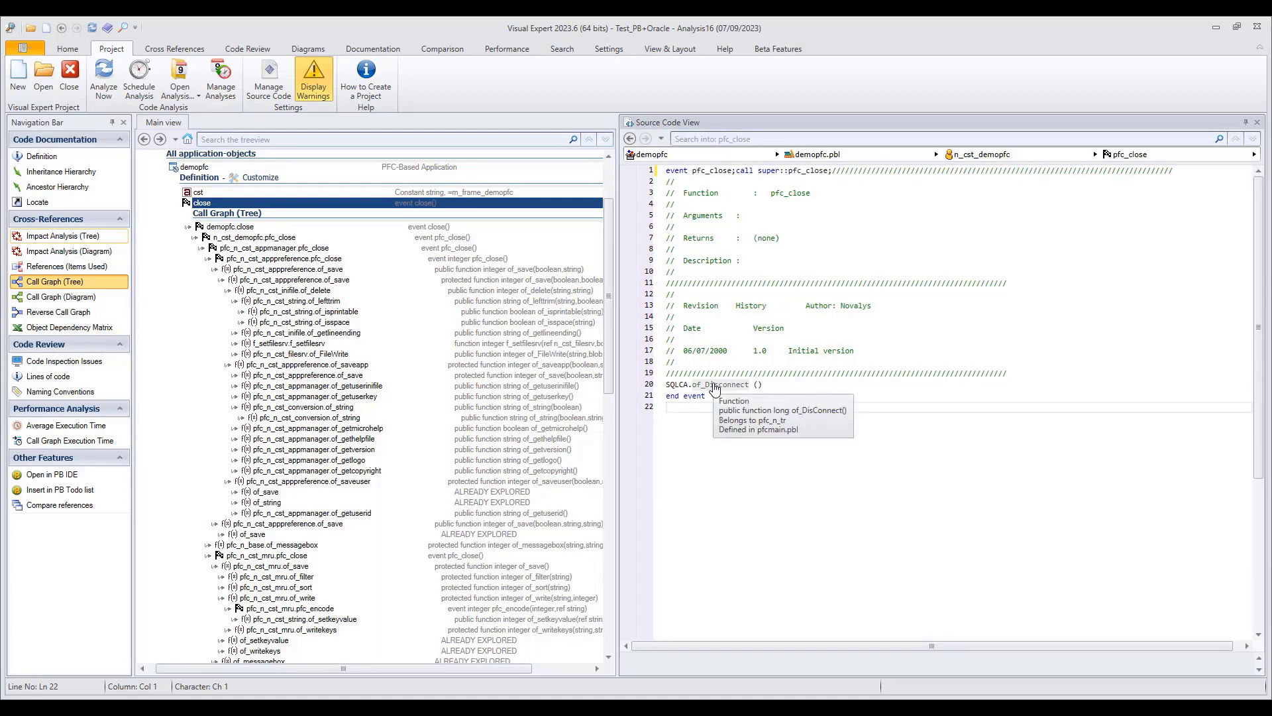
{"action": "left_click", "coordinate": [714, 386]}
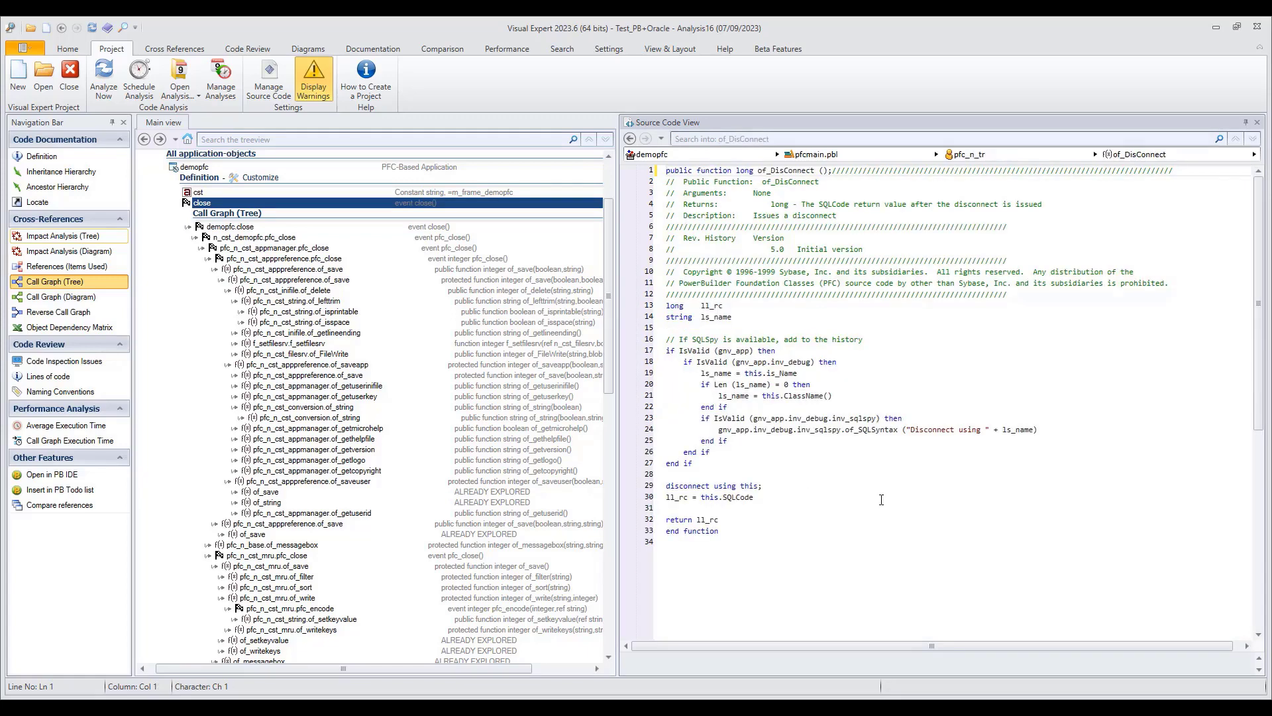
{"action": "left_click", "coordinate": [868, 431]}
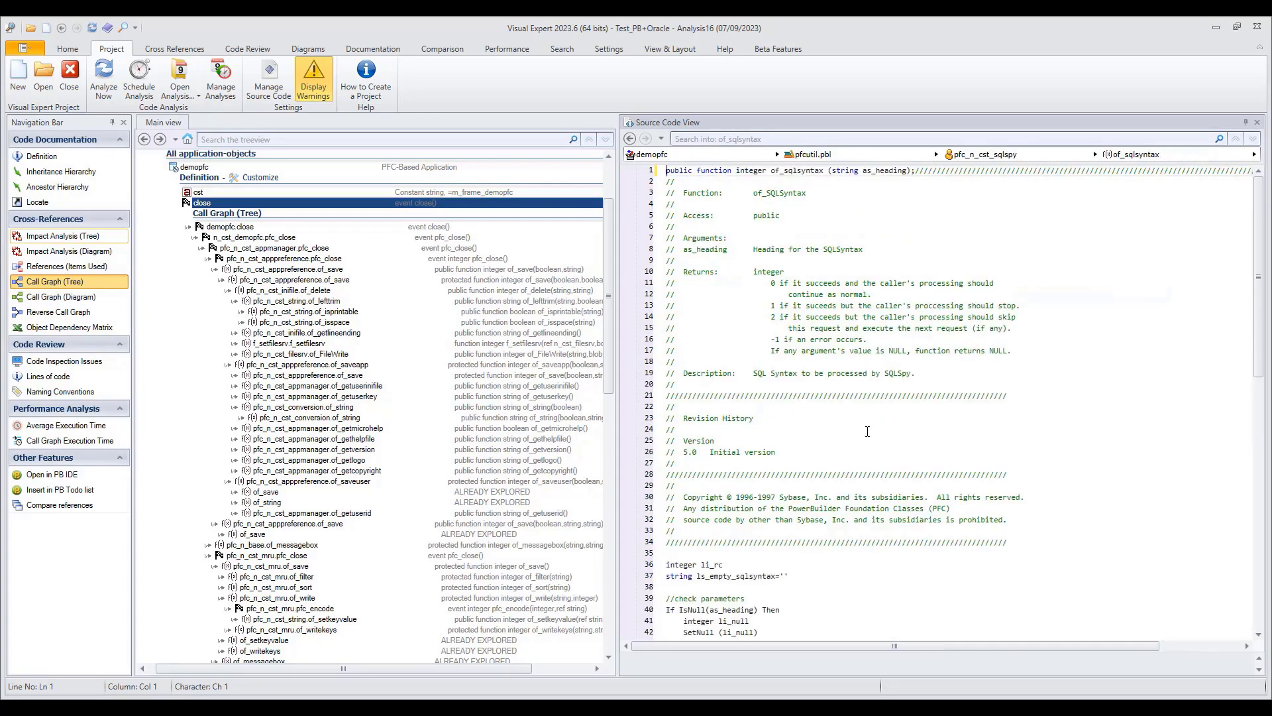
{"action": "scroll", "coordinate": [850, 446], "scroll_direction": "down", "scroll_amount": 5}
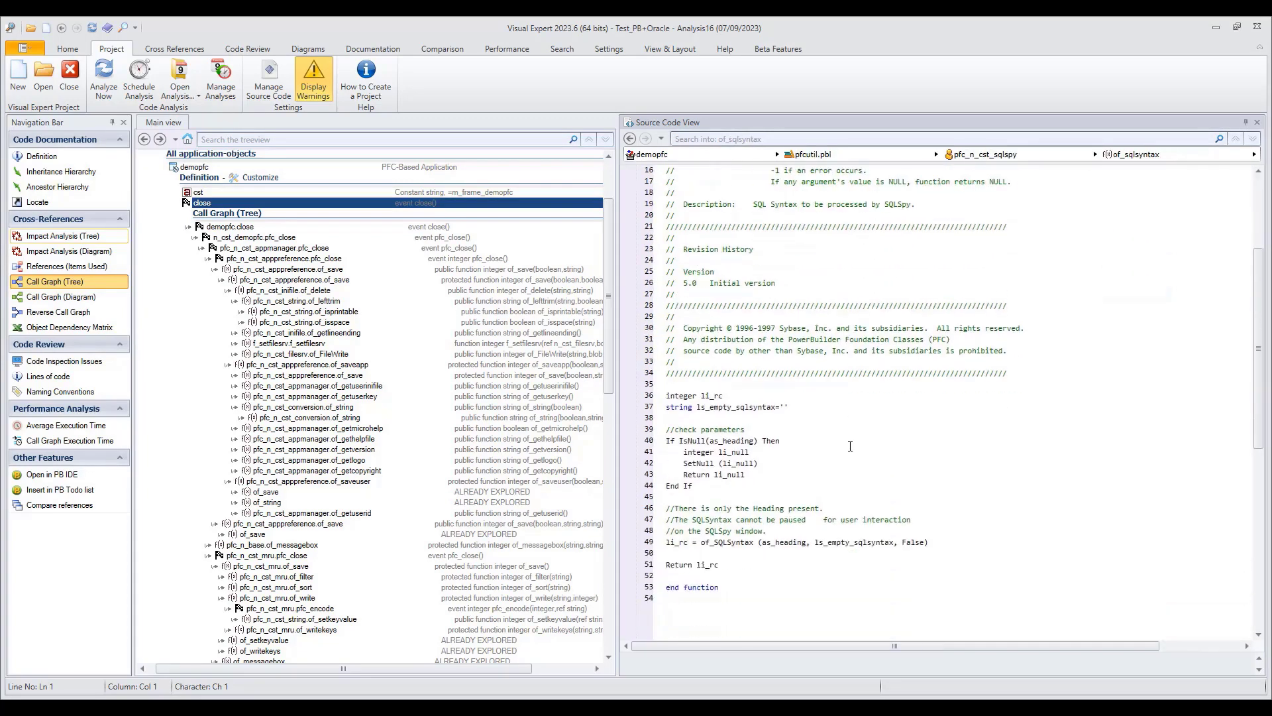
{"action": "left_click", "coordinate": [729, 542]}
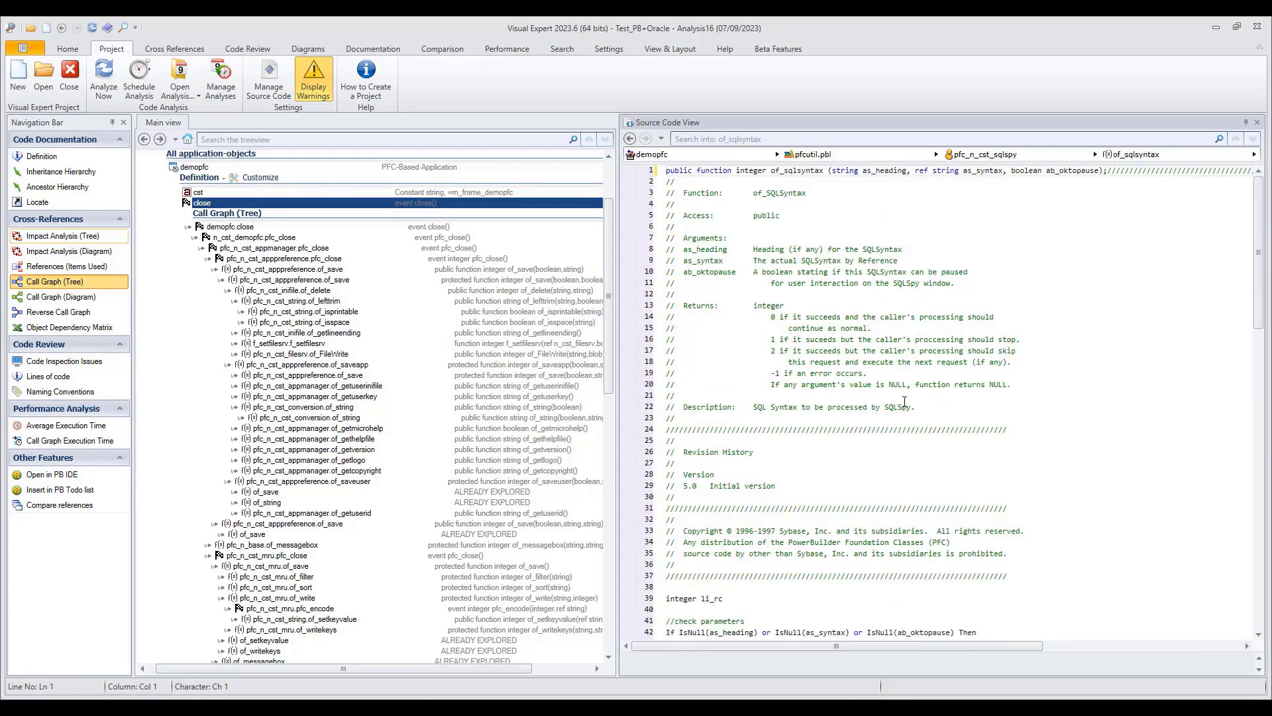
- Return the source code view to the close event through its navigation history
{"action": "left_click", "coordinate": [662, 139]}
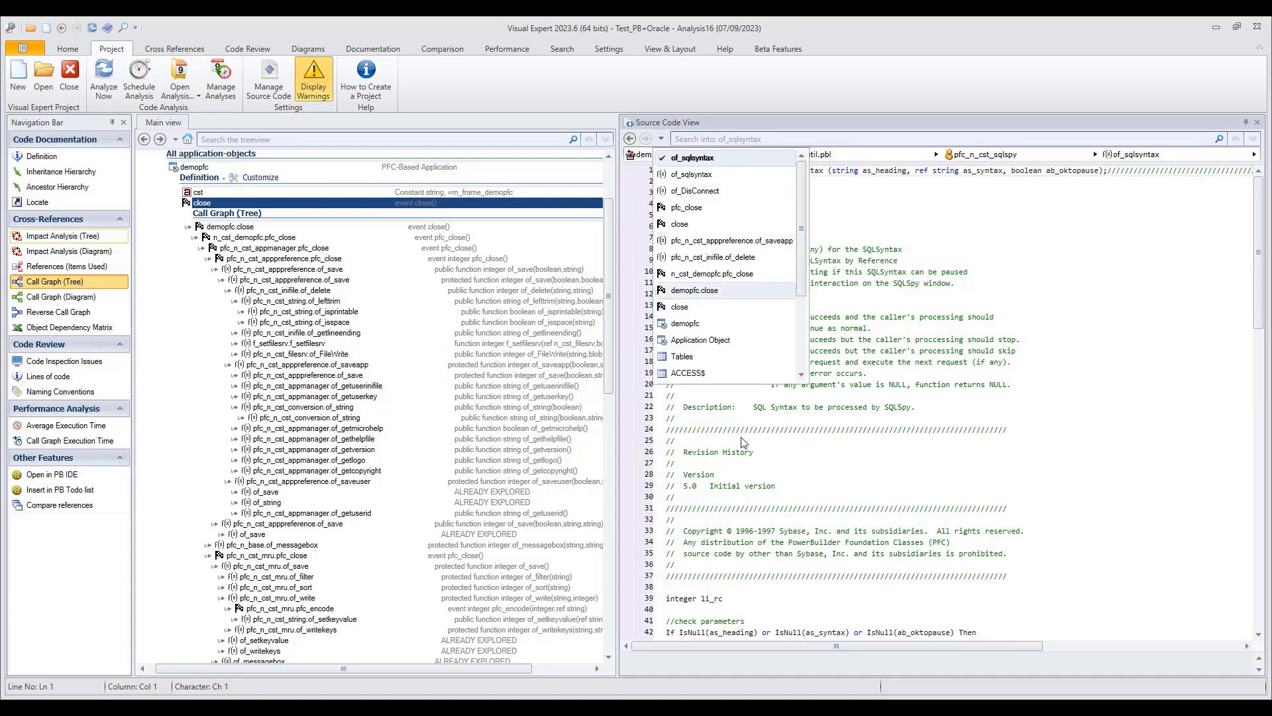
{"action": "left_click", "coordinate": [767, 495]}
{"action": "left_click", "coordinate": [662, 139]}
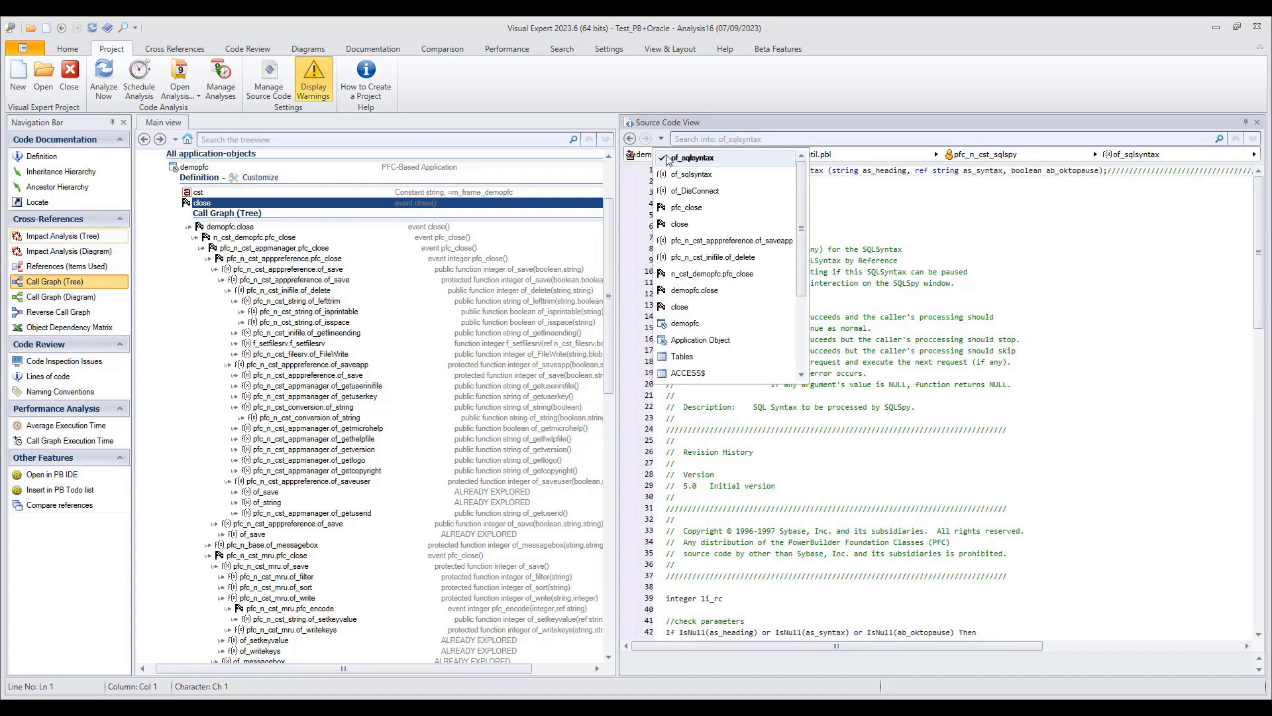
{"action": "left_click", "coordinate": [689, 226]}
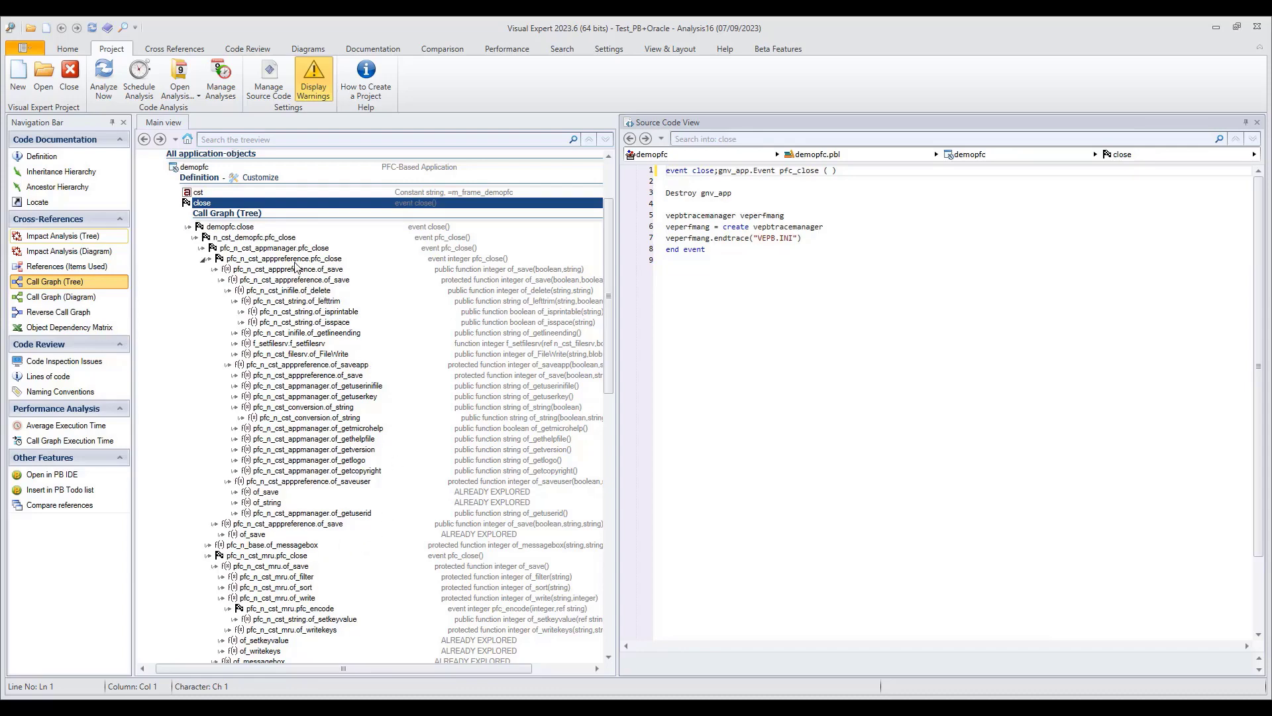
- Generate the tree call graph for the PL/SQL procedure sp_deleteemployee in the DATA package and examine its call chain
{"action": "scroll", "coordinate": [265, 265], "scroll_direction": "up", "scroll_amount": 3}
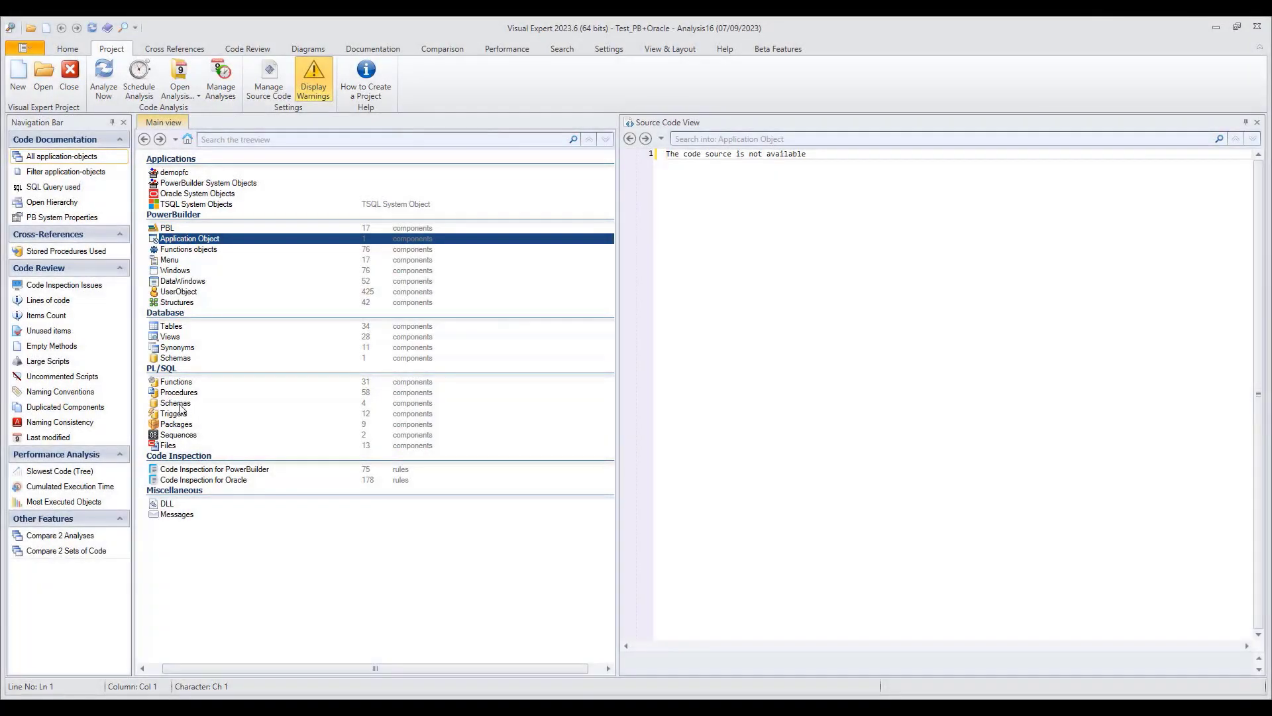
{"action": "left_click", "coordinate": [177, 394]}
{"action": "scroll", "coordinate": [232, 398], "scroll_direction": "down", "scroll_amount": 15}
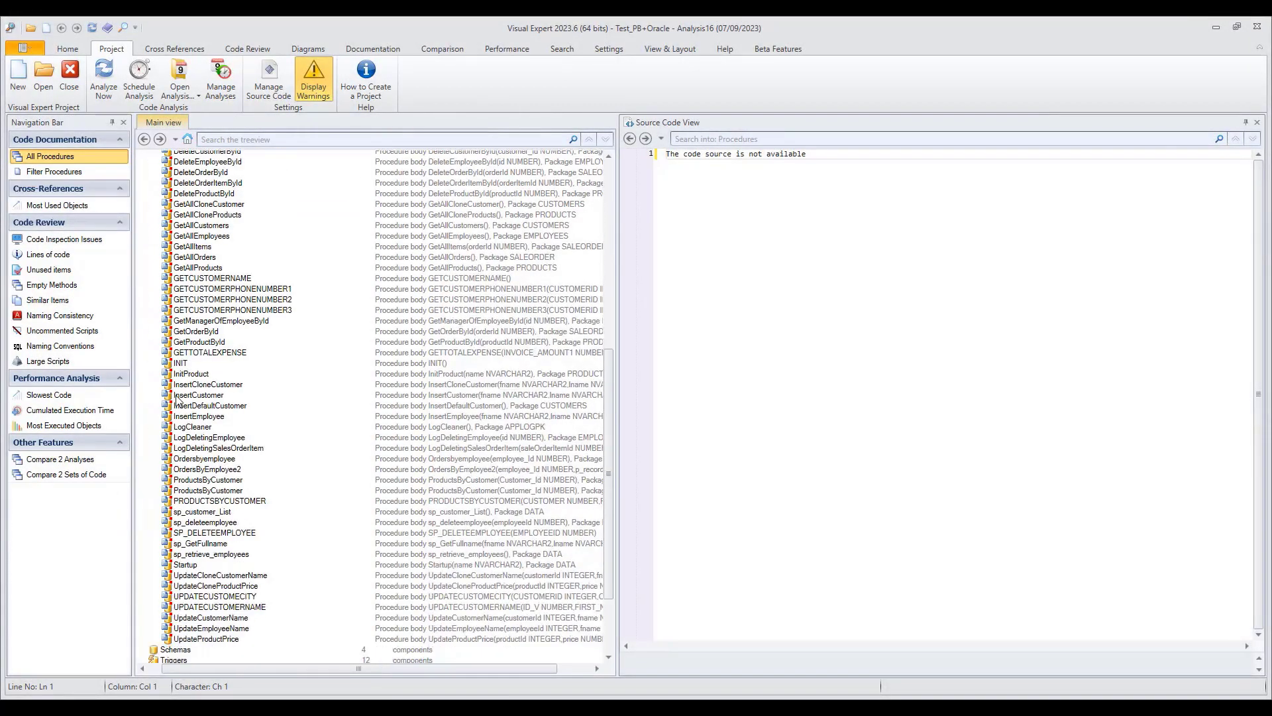
{"action": "left_click", "coordinate": [232, 428]}
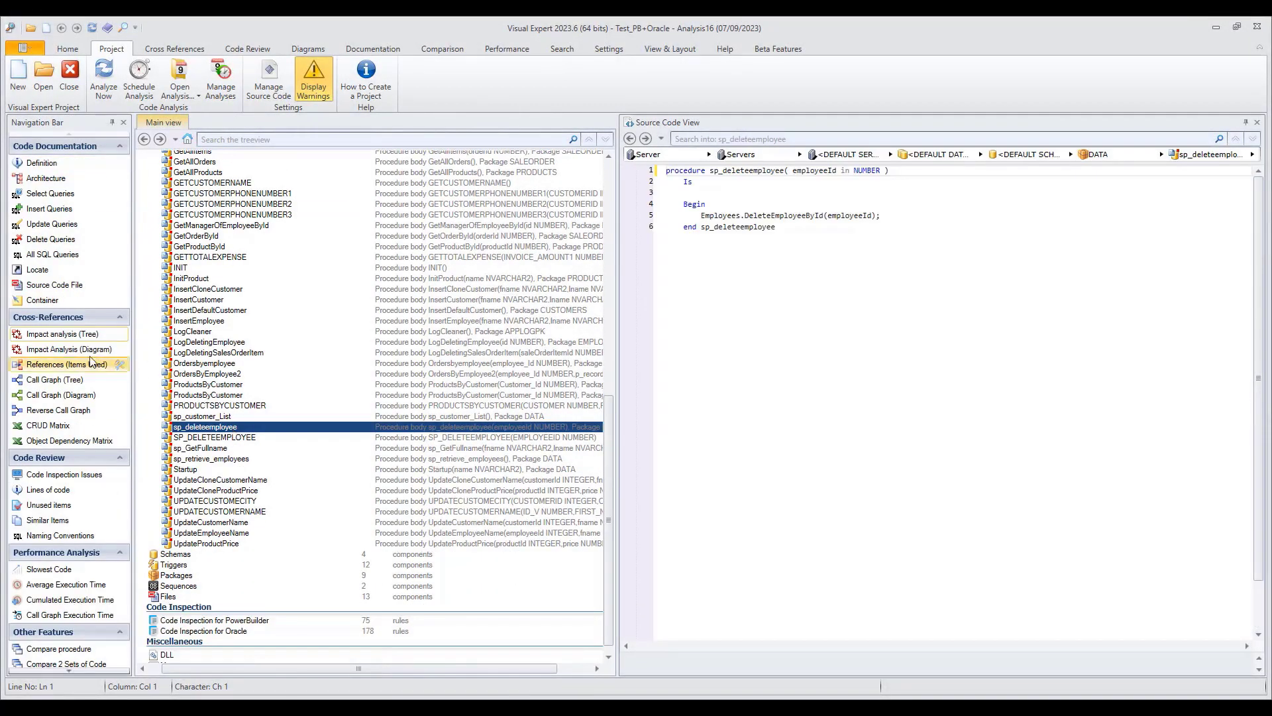
{"action": "left_click", "coordinate": [57, 381]}
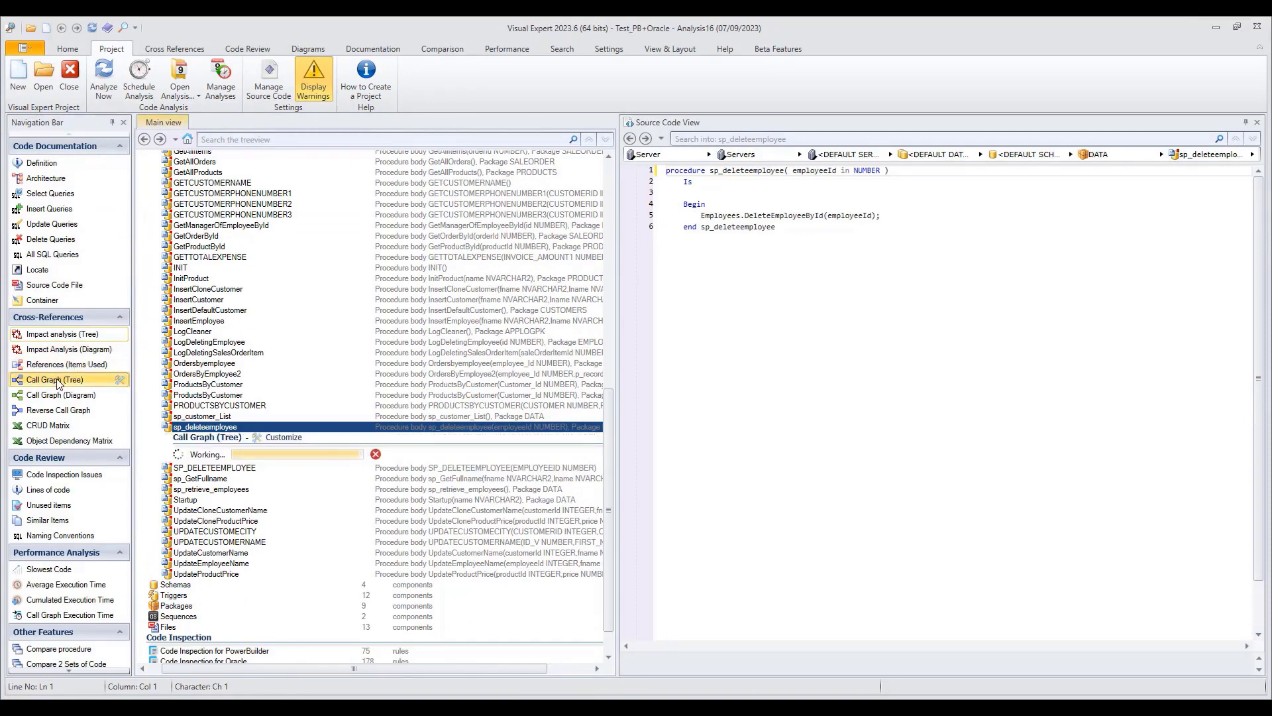
{"action": "scroll", "coordinate": [265, 375], "scroll_direction": "down", "scroll_amount": 7}
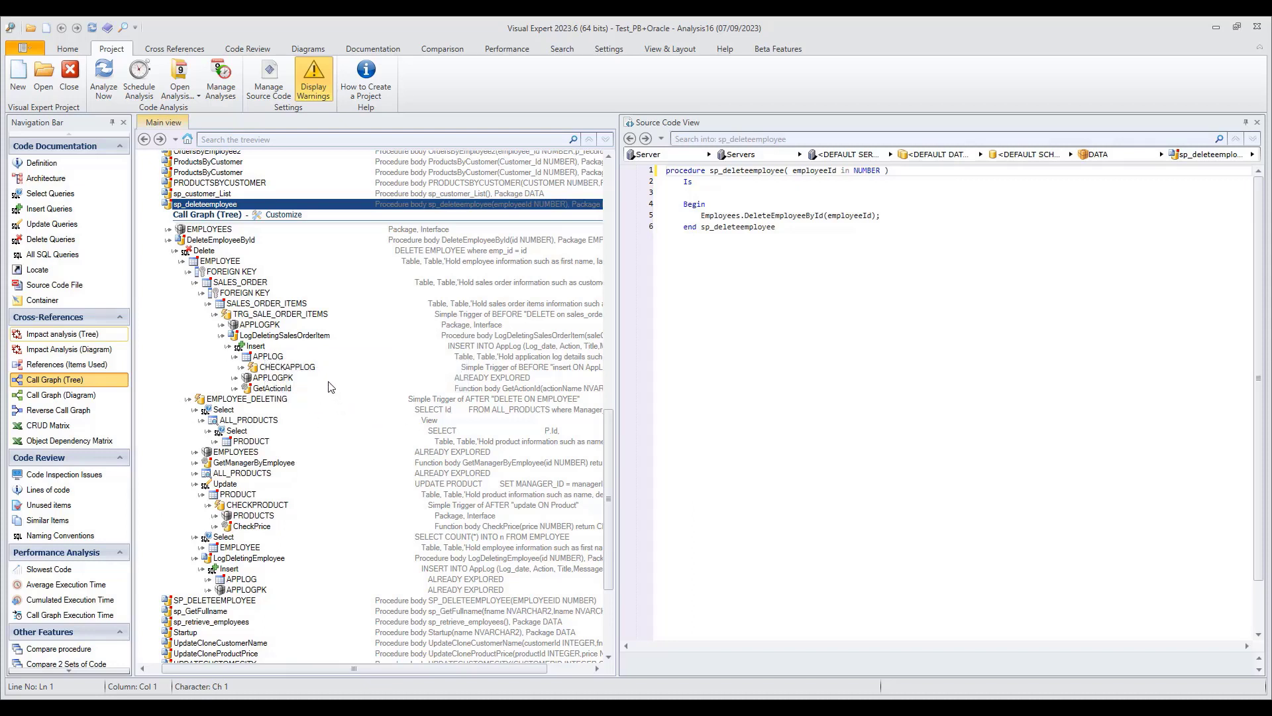
{"action": "mouse_move", "coordinate": [302, 372]}
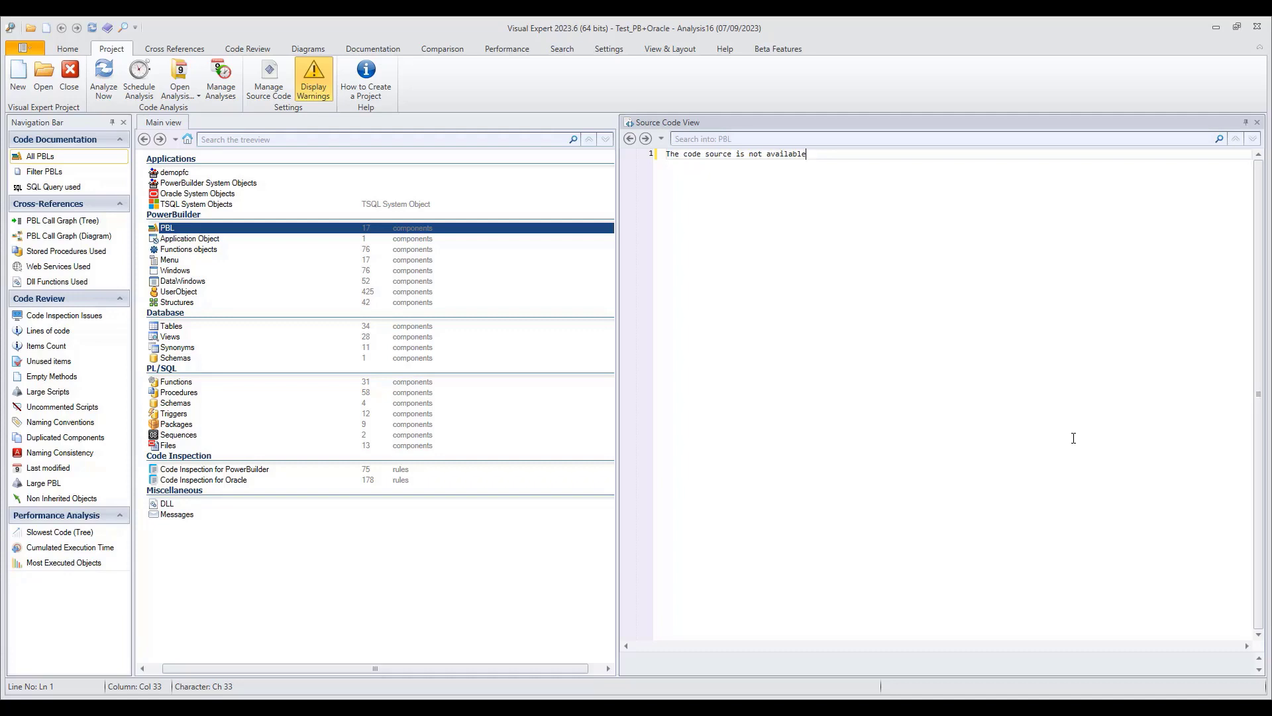
- Generate the tree call graph between all PBLs and look through the listed library dependencies
{"action": "left_click", "coordinate": [62, 224]}
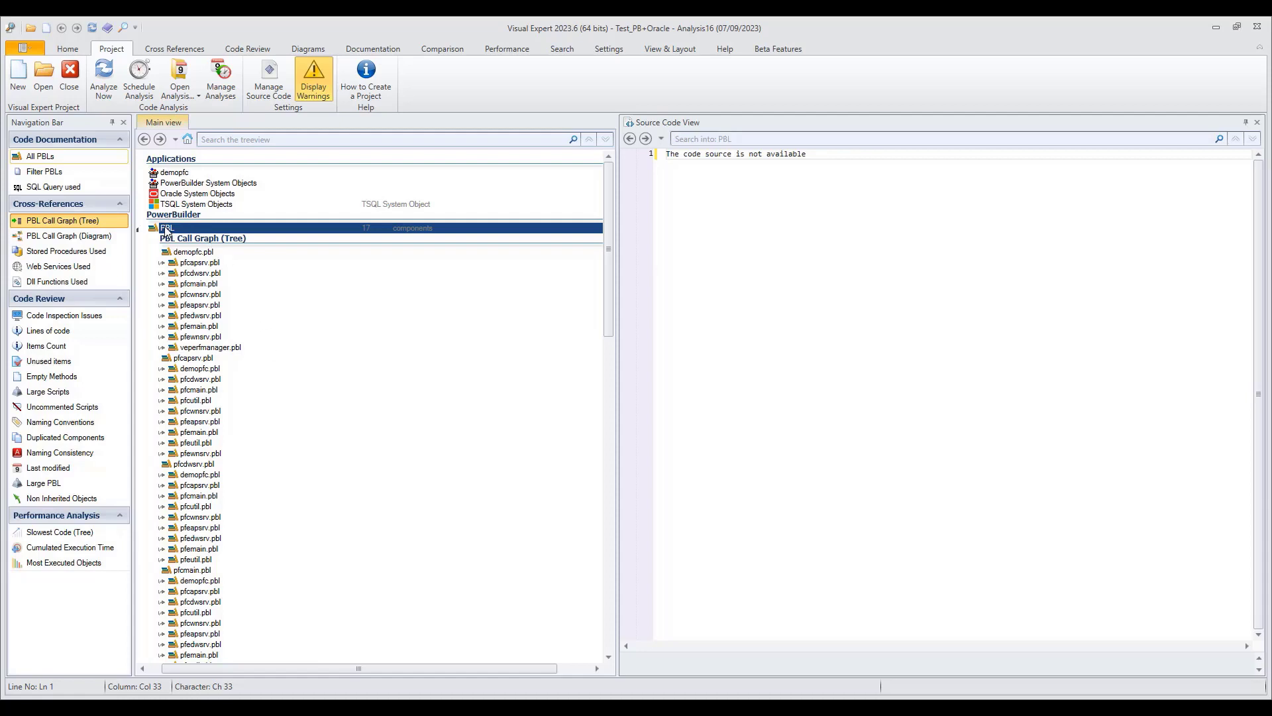
{"action": "scroll", "coordinate": [204, 339], "scroll_direction": "down", "scroll_amount": 11}
{"action": "scroll", "coordinate": [204, 340], "scroll_direction": "up", "scroll_amount": 11}
- List the items that demopfc.pbl uses outside its own library and look through them
{"action": "left_click", "coordinate": [202, 256]}
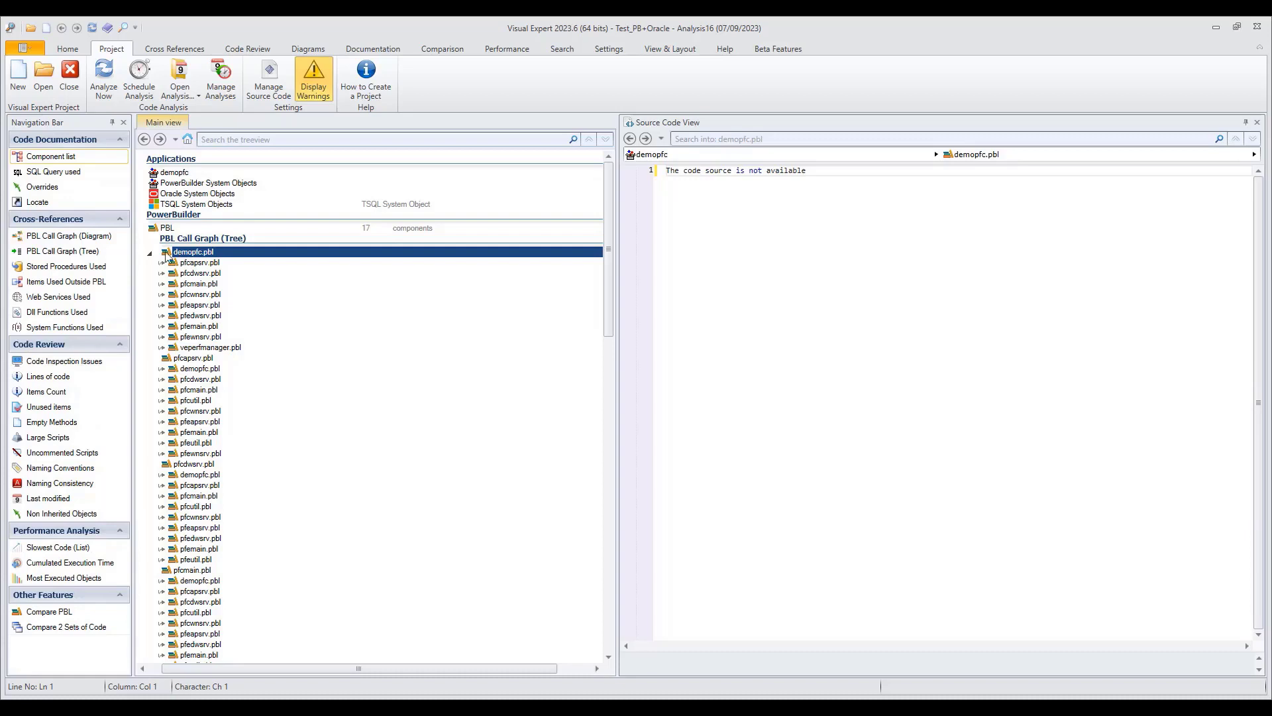
{"action": "left_click", "coordinate": [69, 285]}
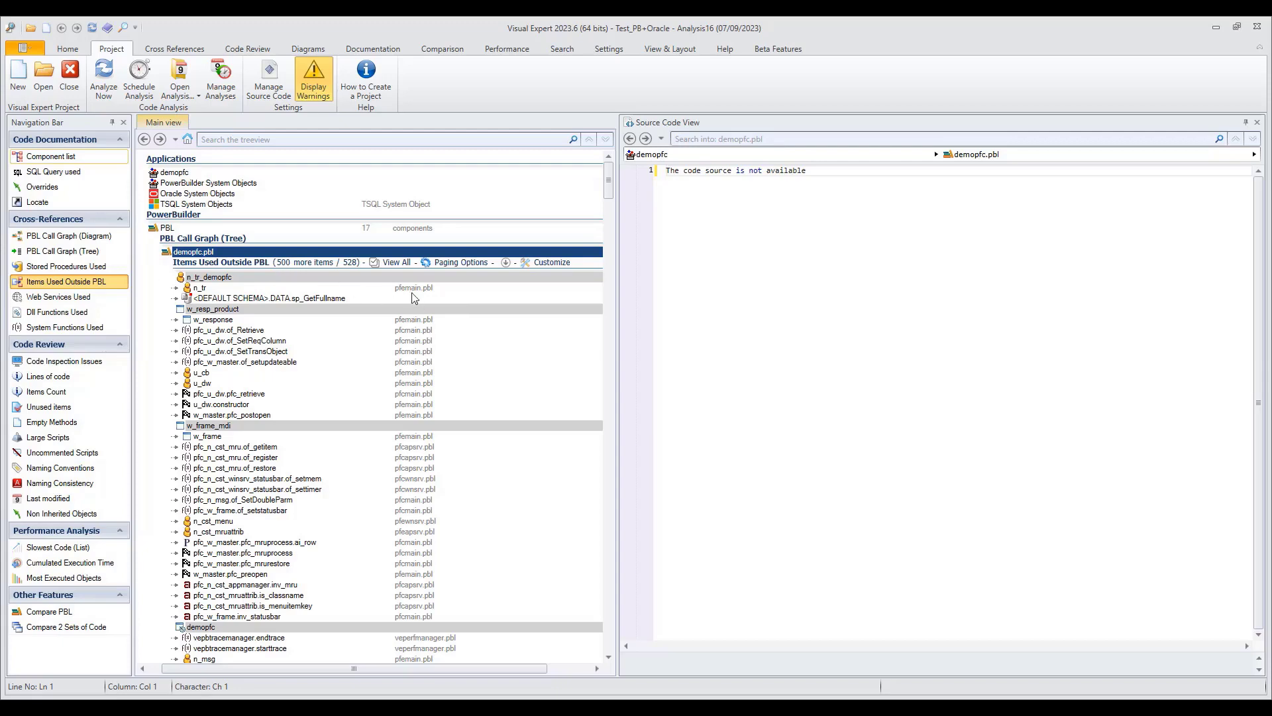
{"action": "scroll", "coordinate": [326, 373], "scroll_direction": "down", "scroll_amount": 15}
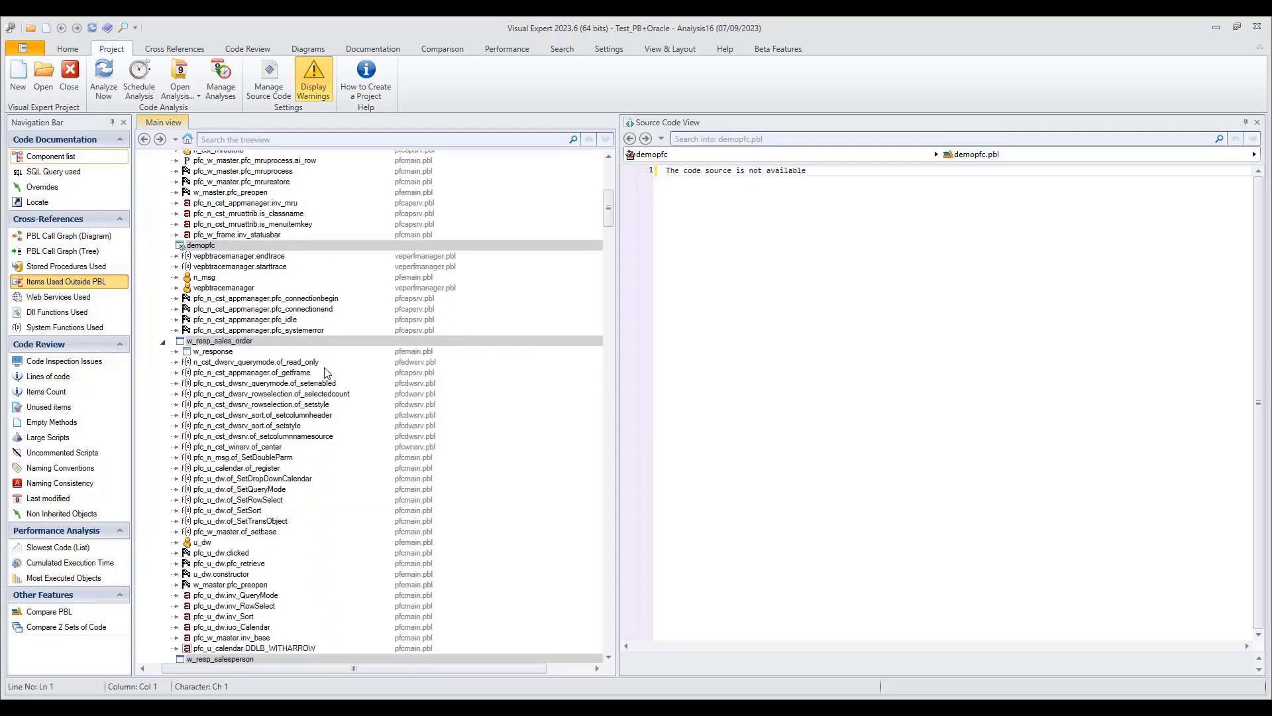
{"action": "scroll", "coordinate": [326, 373], "scroll_direction": "up", "scroll_amount": 15}
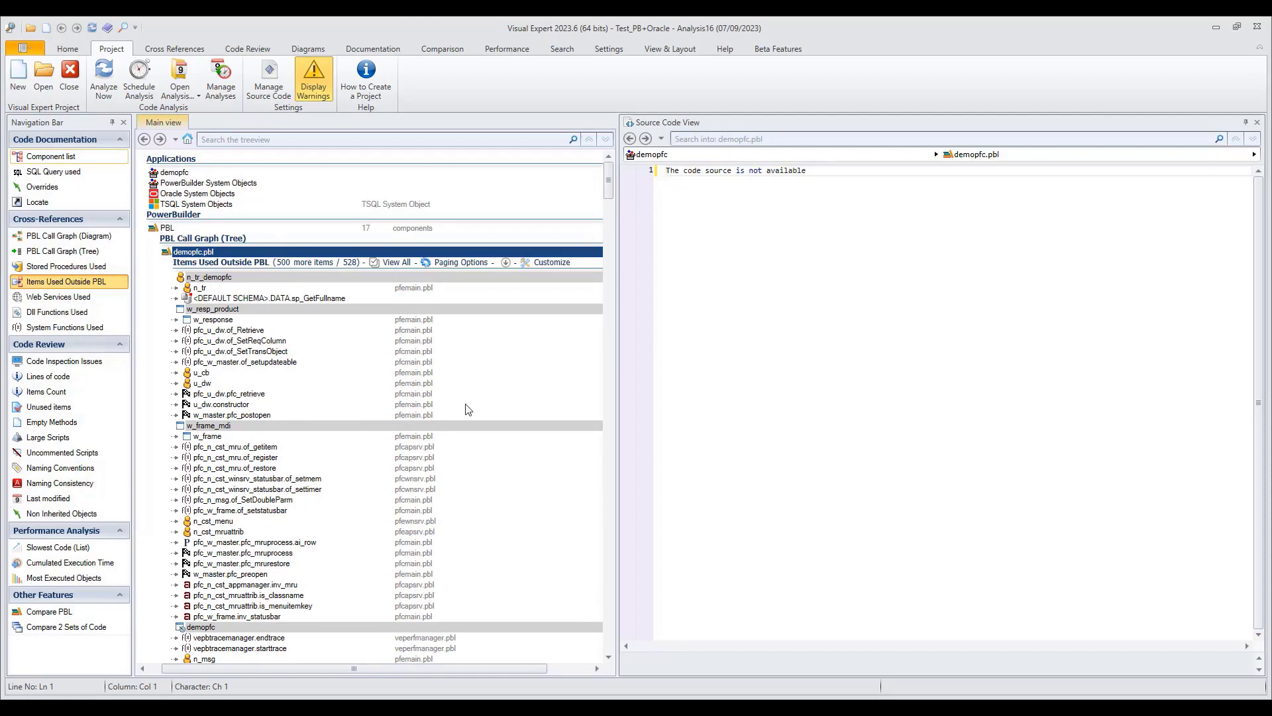
- Inspect where n_tr_demopfc references sp_GetFullname and n_tr in its code, and collapse demopfc.pbl's list of external items
{"action": "left_click", "coordinate": [225, 299]}
{"action": "left_click", "coordinate": [212, 290]}
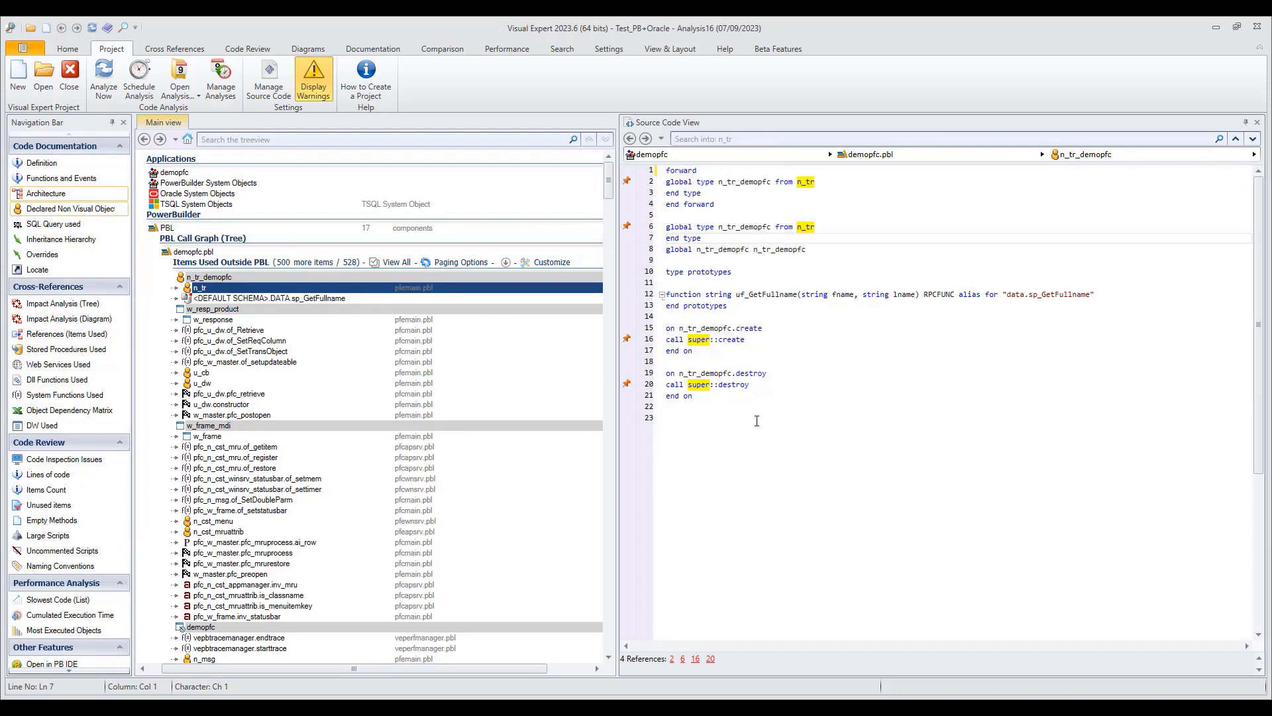
{"action": "left_click", "coordinate": [200, 251]}
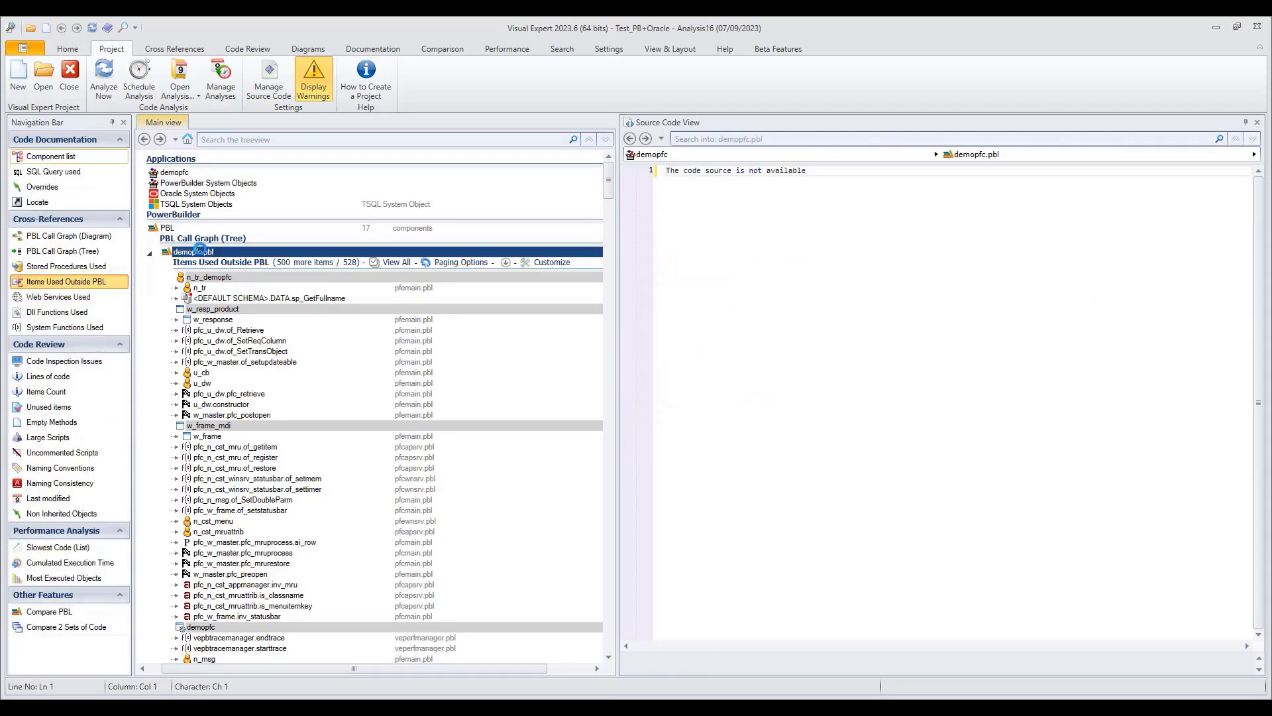
{"action": "double_click", "coordinate": [200, 251]}
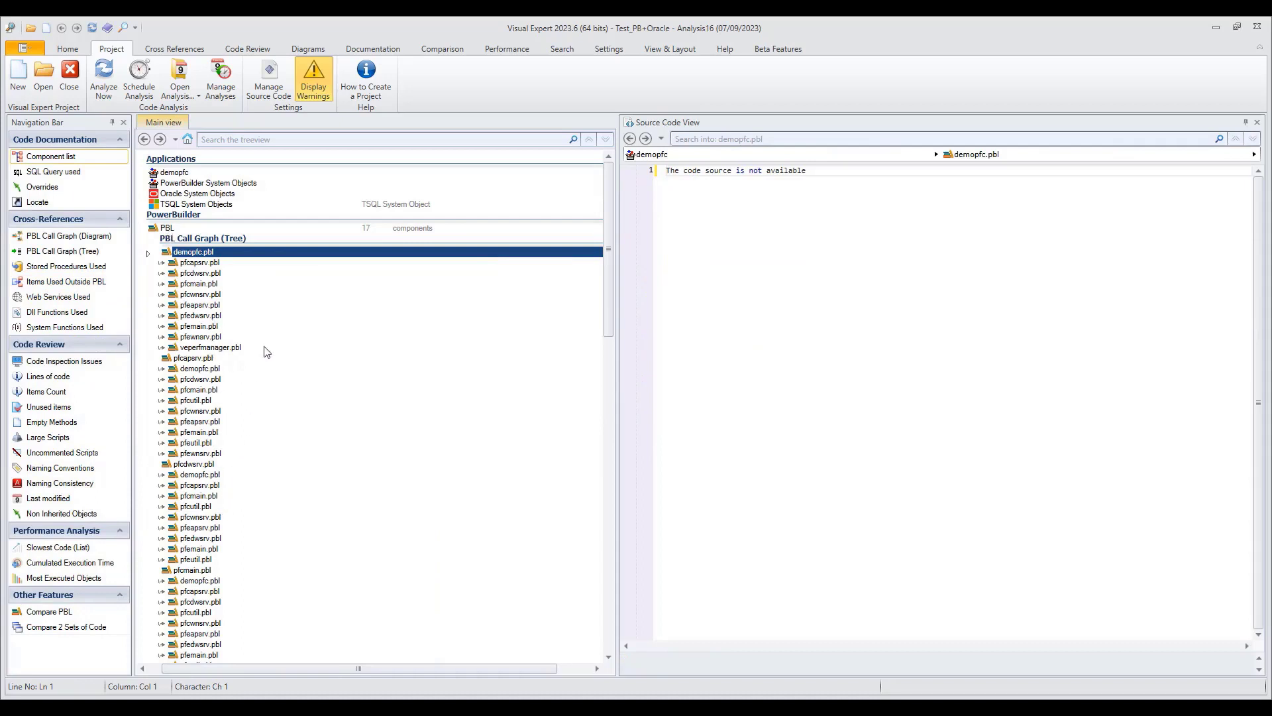
- Generate the call graph diagram between all PBLs and show it full screen
{"action": "left_click", "coordinate": [169, 231]}
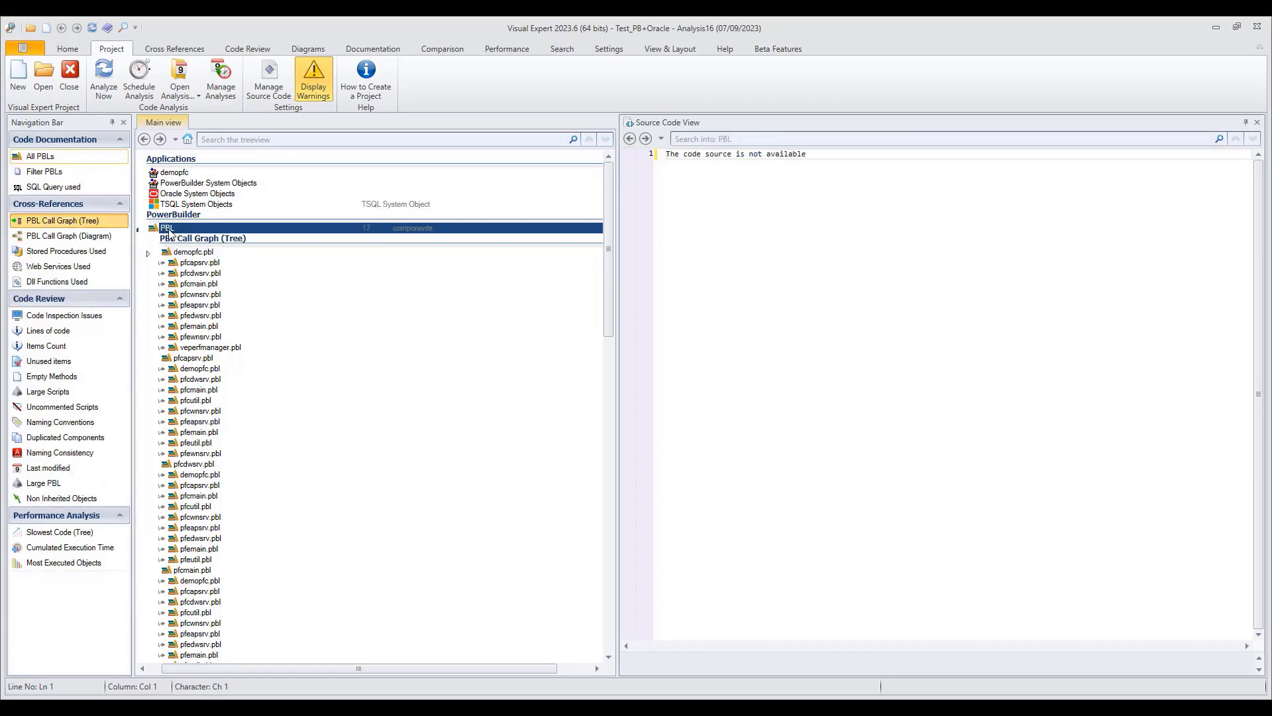
{"action": "left_click", "coordinate": [65, 237]}
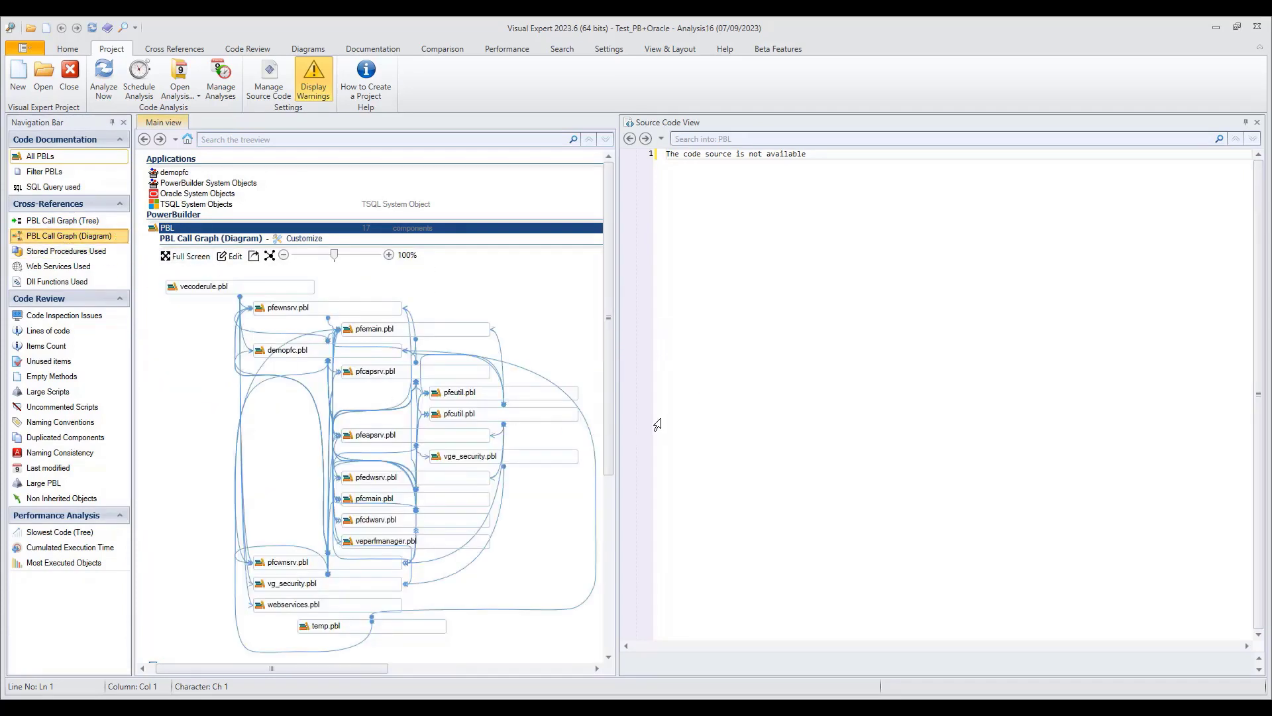
{"action": "left_click", "coordinate": [192, 257]}
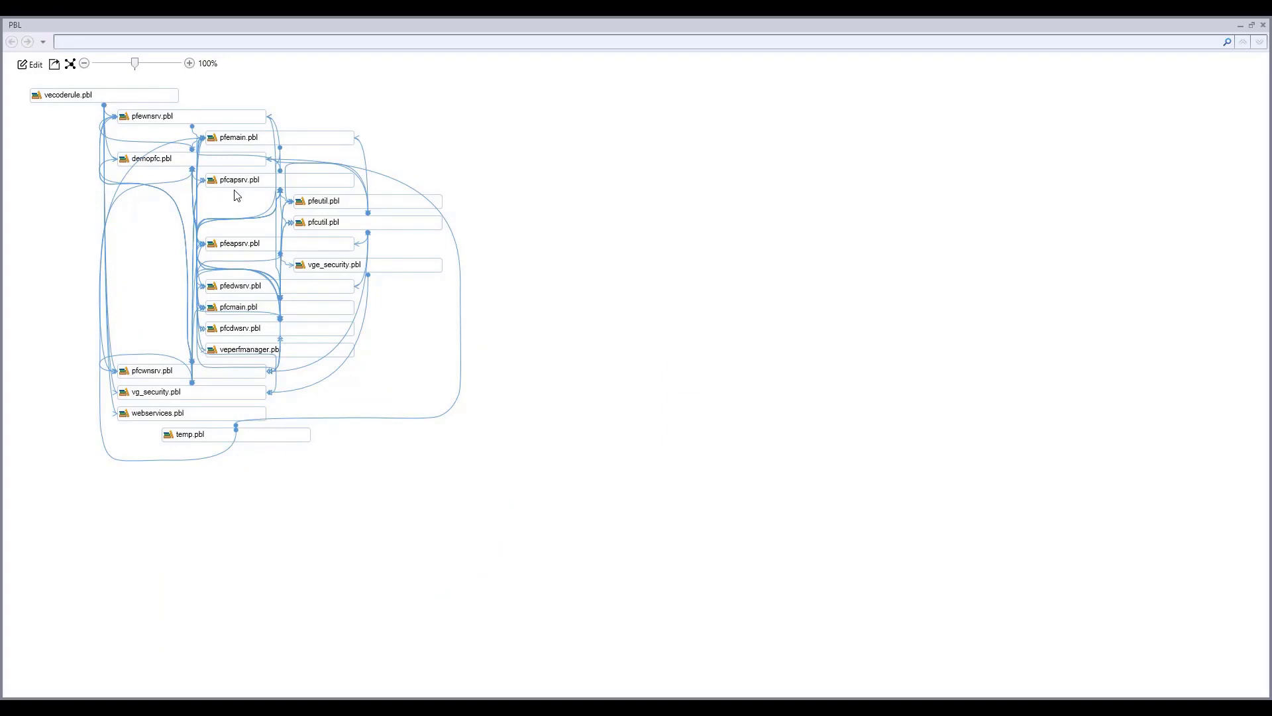
- Highlight the dependencies of pfeapsrv.pbl, pfewnsrv.pbl and vecoderule.pbl in the diagram, and close the full-screen view
{"action": "left_click", "coordinate": [228, 248]}
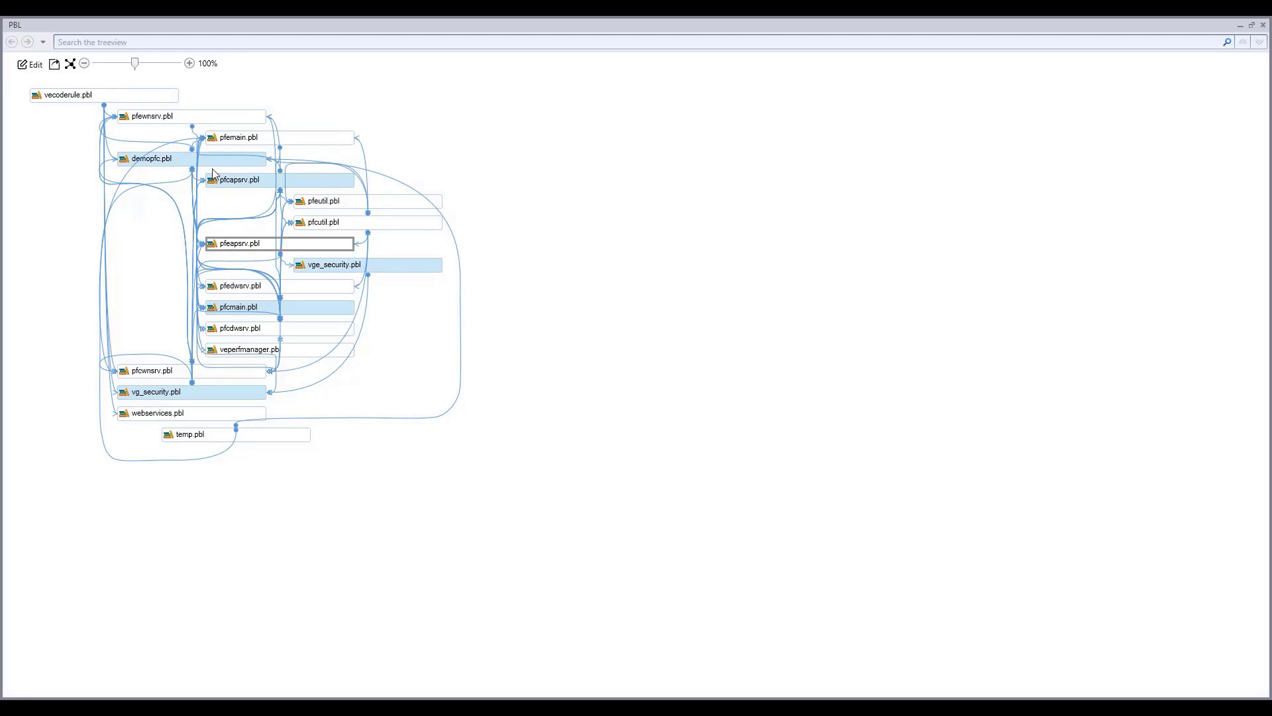
{"action": "left_click", "coordinate": [160, 118]}
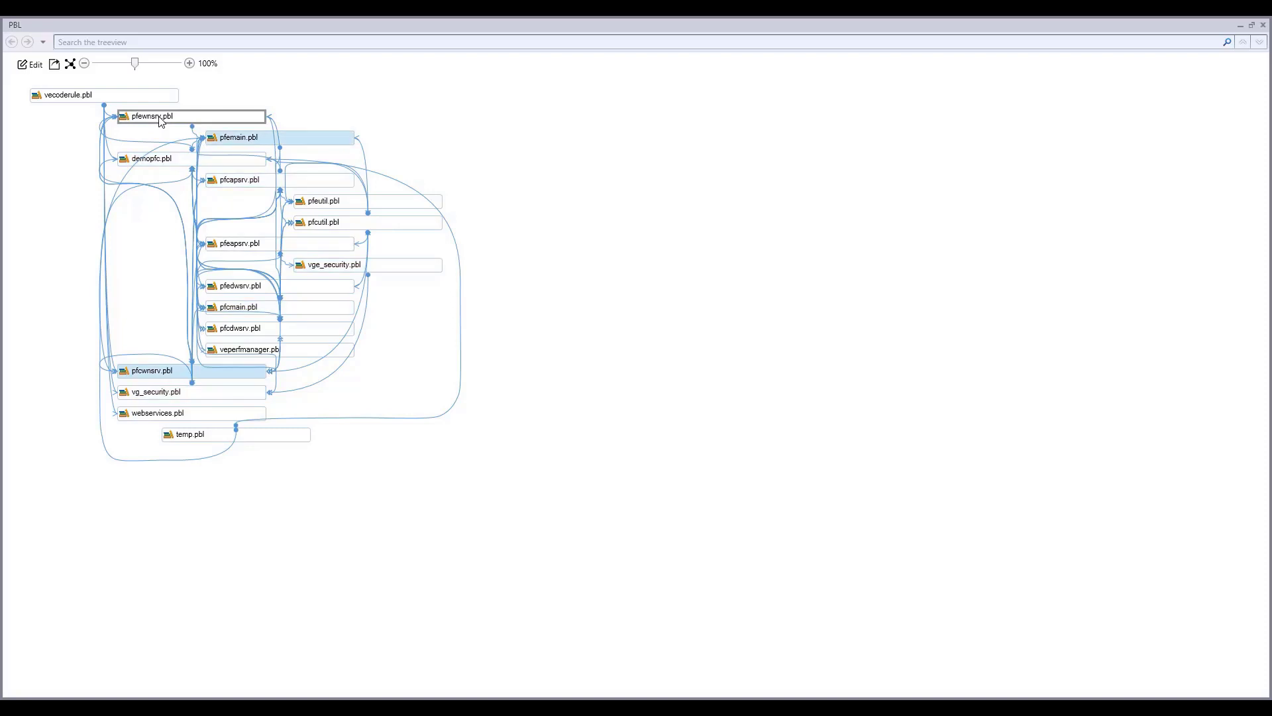
{"action": "left_click", "coordinate": [112, 98]}
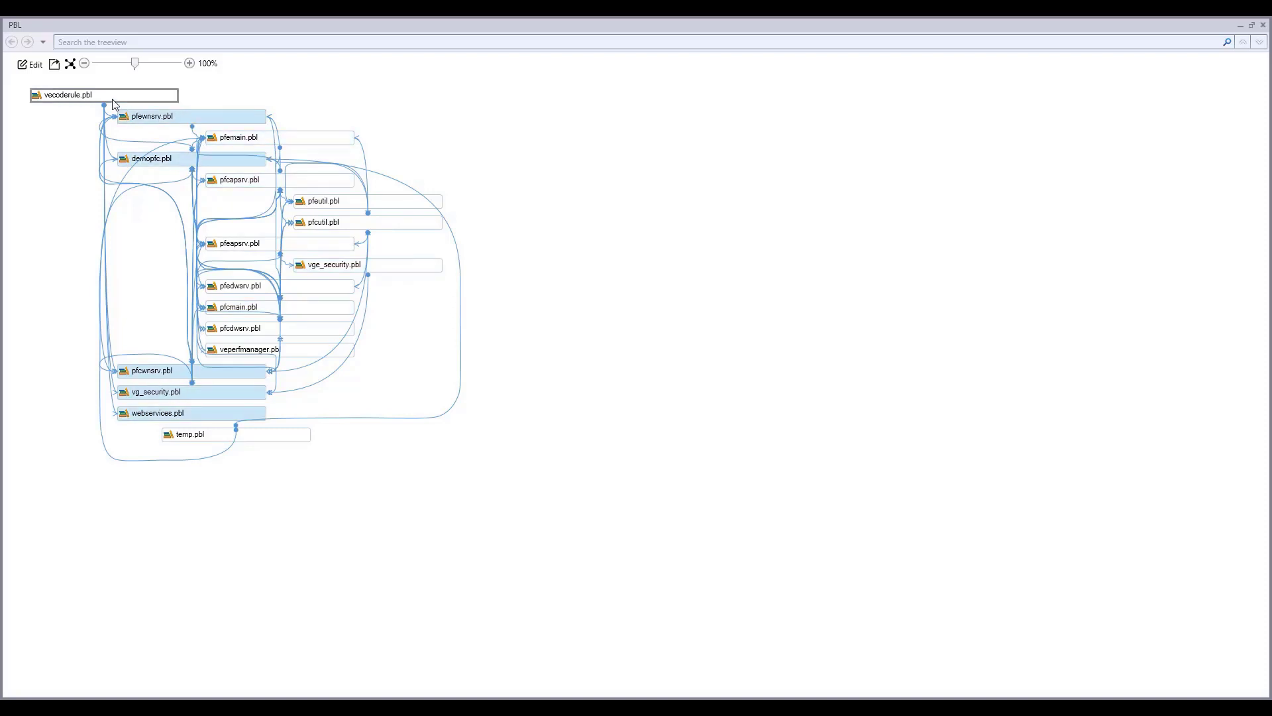
{"action": "left_click", "coordinate": [231, 243]}
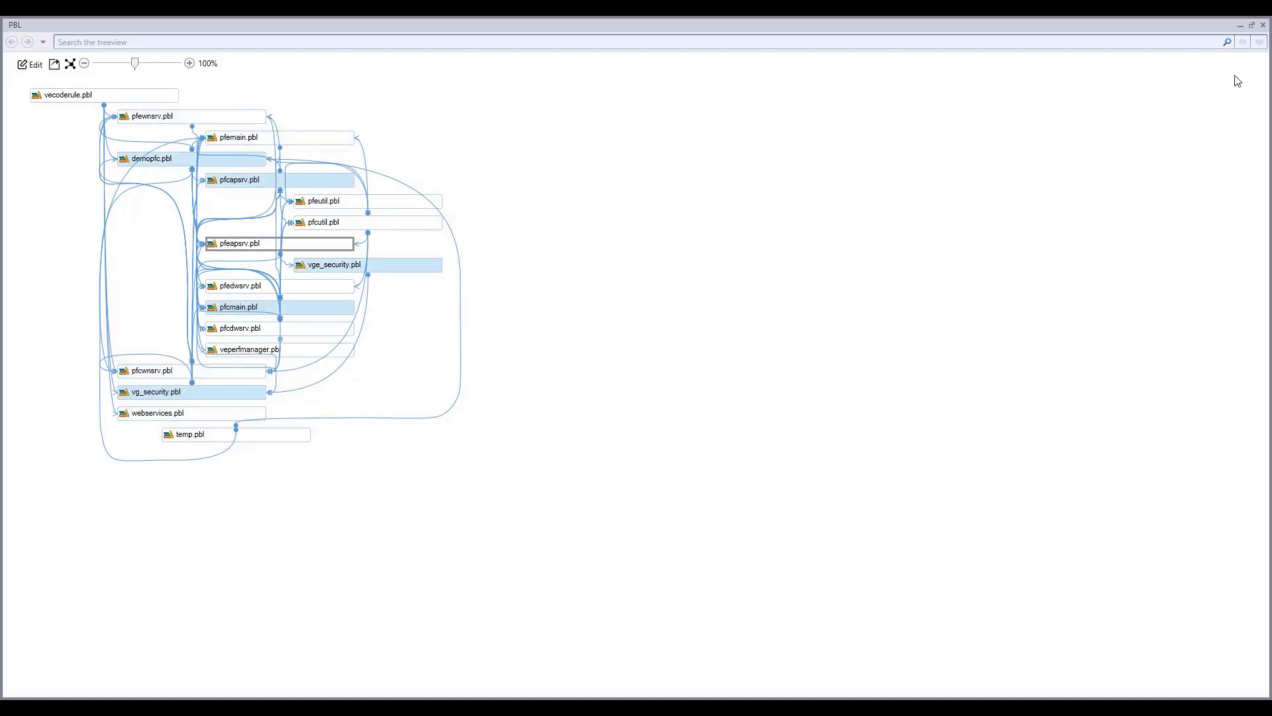
{"action": "left_click", "coordinate": [1263, 24]}
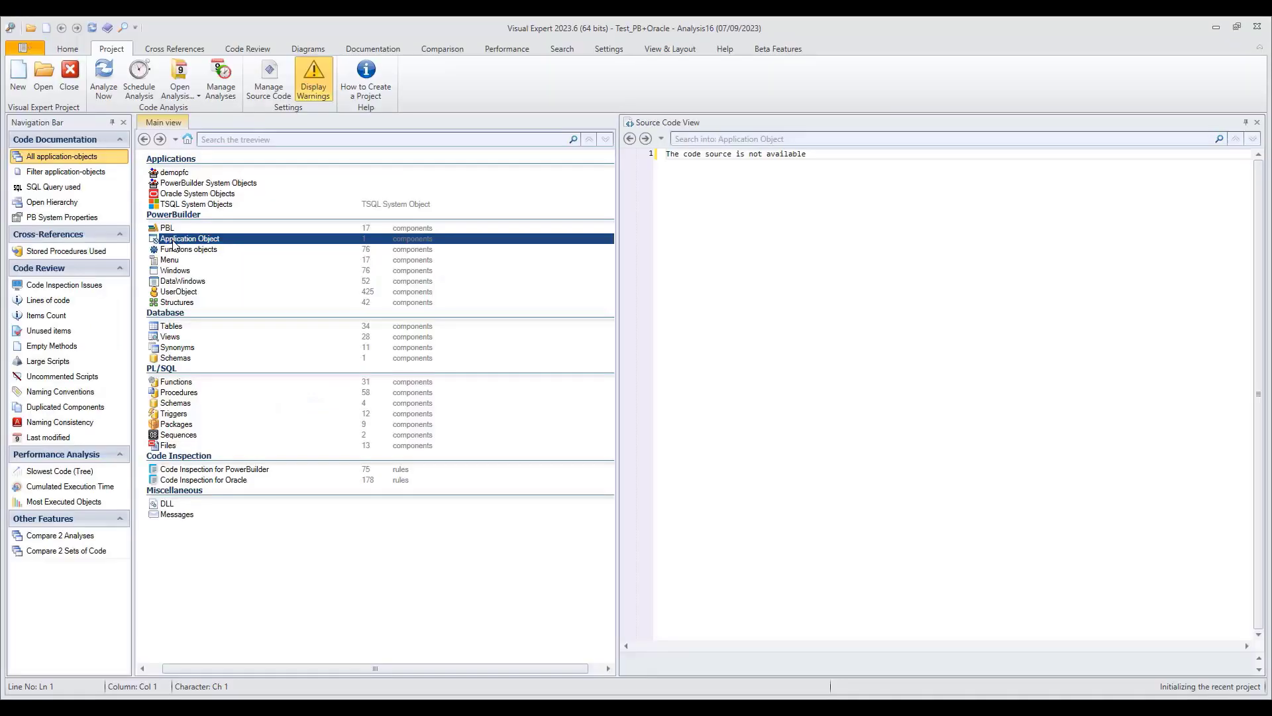
- Generate the call graph diagram for the close event of the demopfc application object and show it full screen
{"action": "left_click", "coordinate": [174, 241]}
{"action": "left_click", "coordinate": [188, 262]}
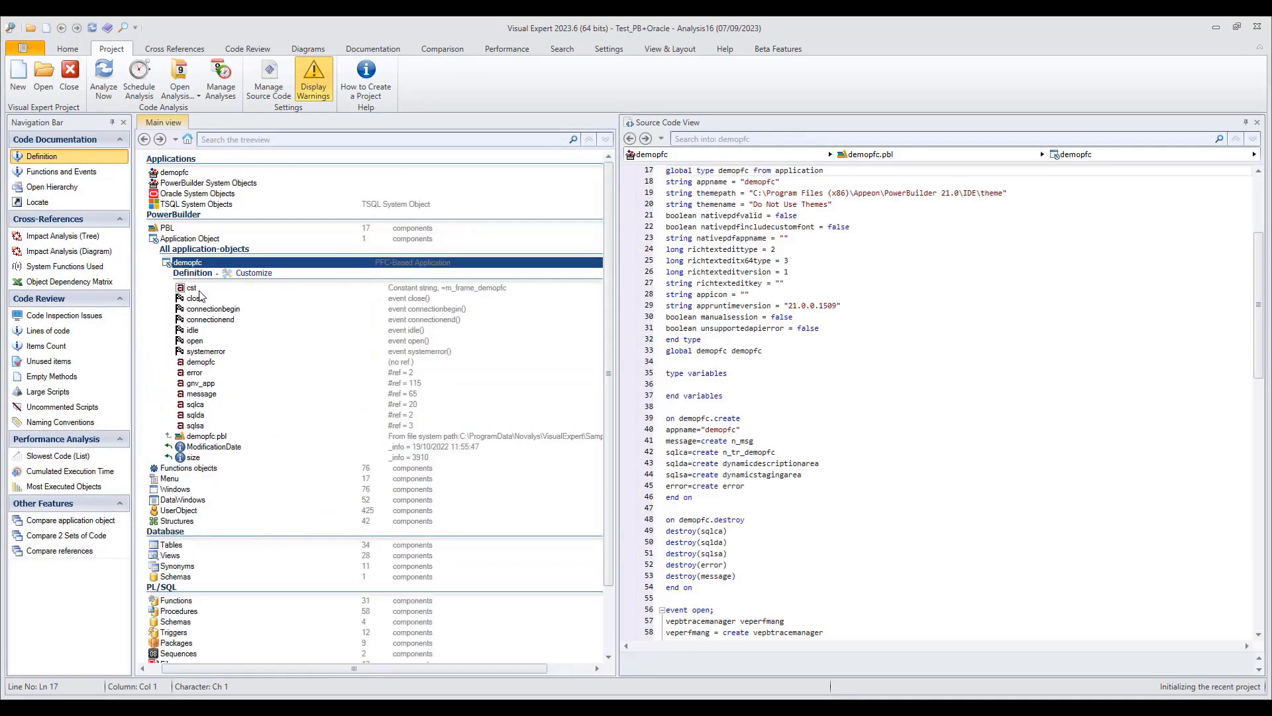
{"action": "left_click", "coordinate": [197, 298]}
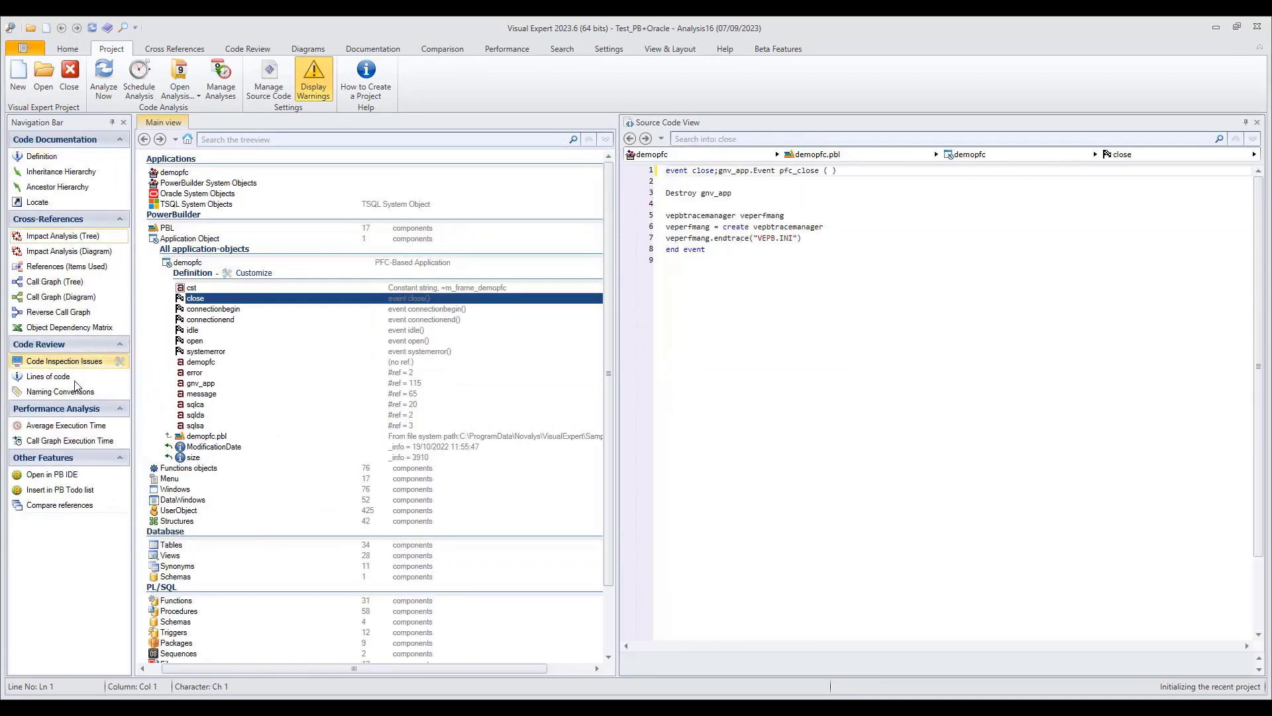
{"action": "left_click", "coordinate": [61, 297]}
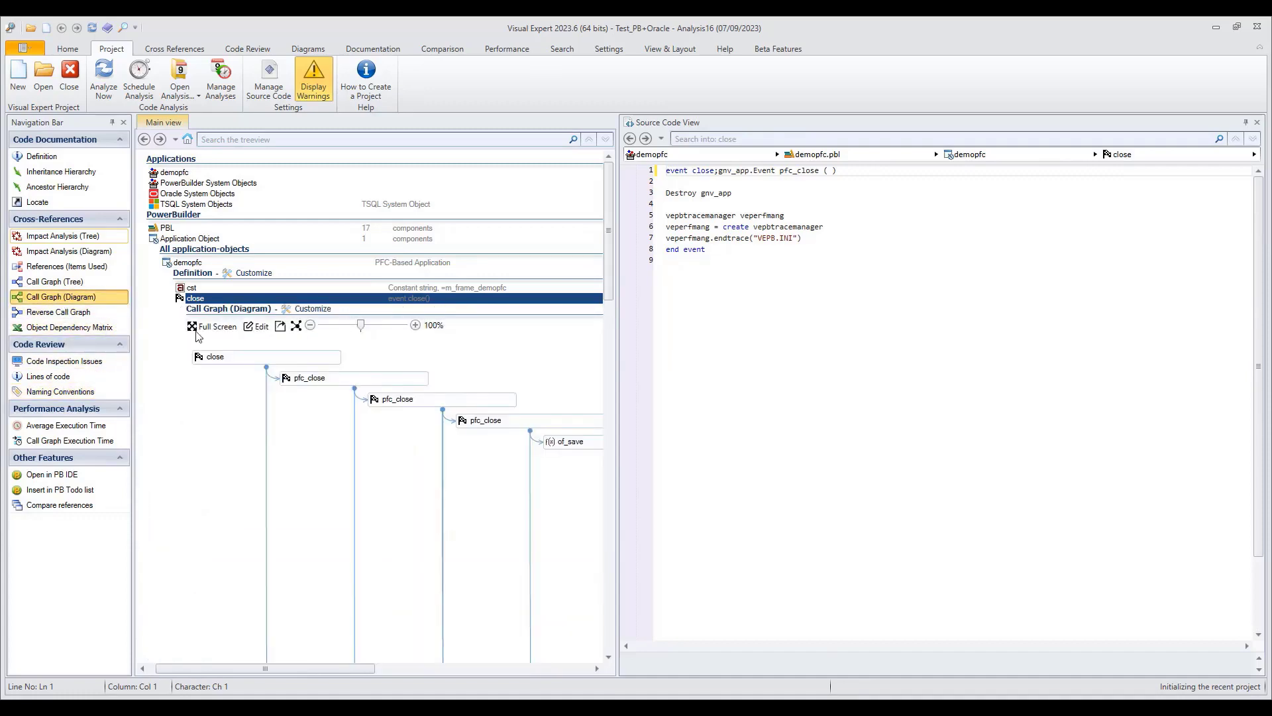
{"action": "left_click", "coordinate": [212, 326]}
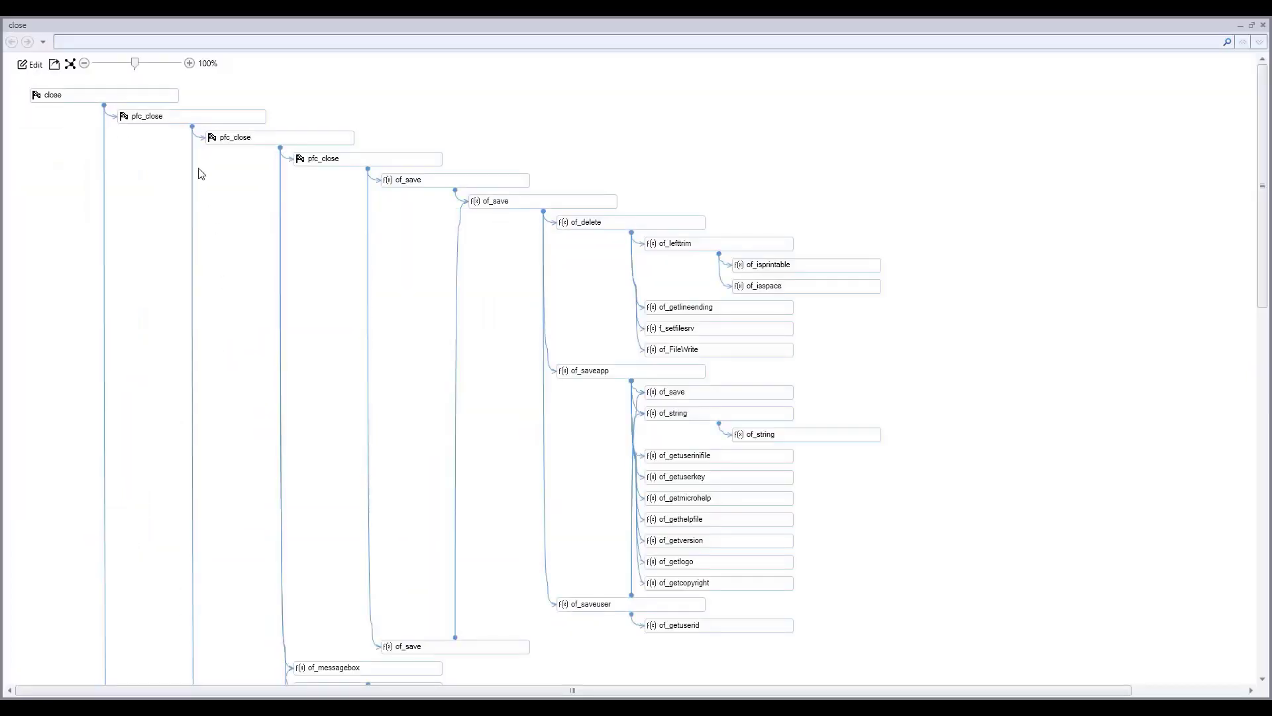
- Place the close event's diagram beside the source code and inspect the calls to of_save, of_saveapp, of_saveuser and of_getuserinifile
{"action": "left_click", "coordinate": [84, 63]}
{"action": "left_click", "coordinate": [84, 63]}
{"action": "left_click", "coordinate": [84, 63]}
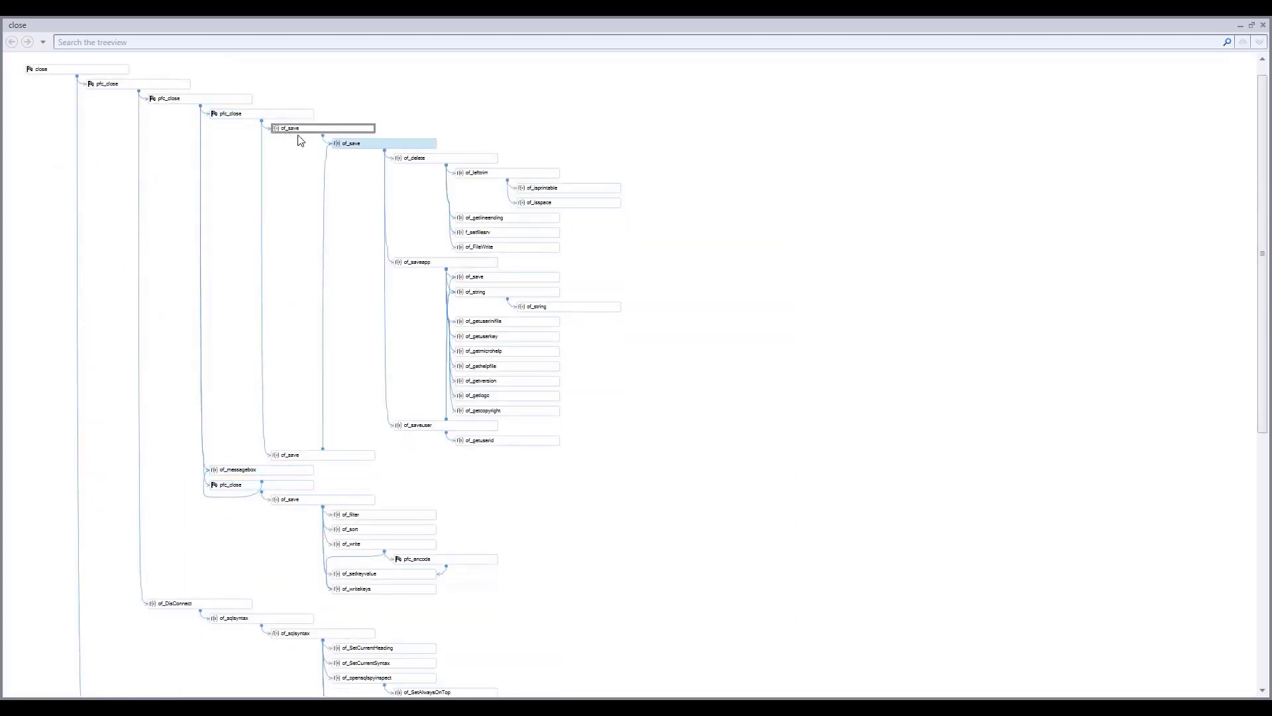
{"action": "left_click", "coordinate": [1252, 25]}
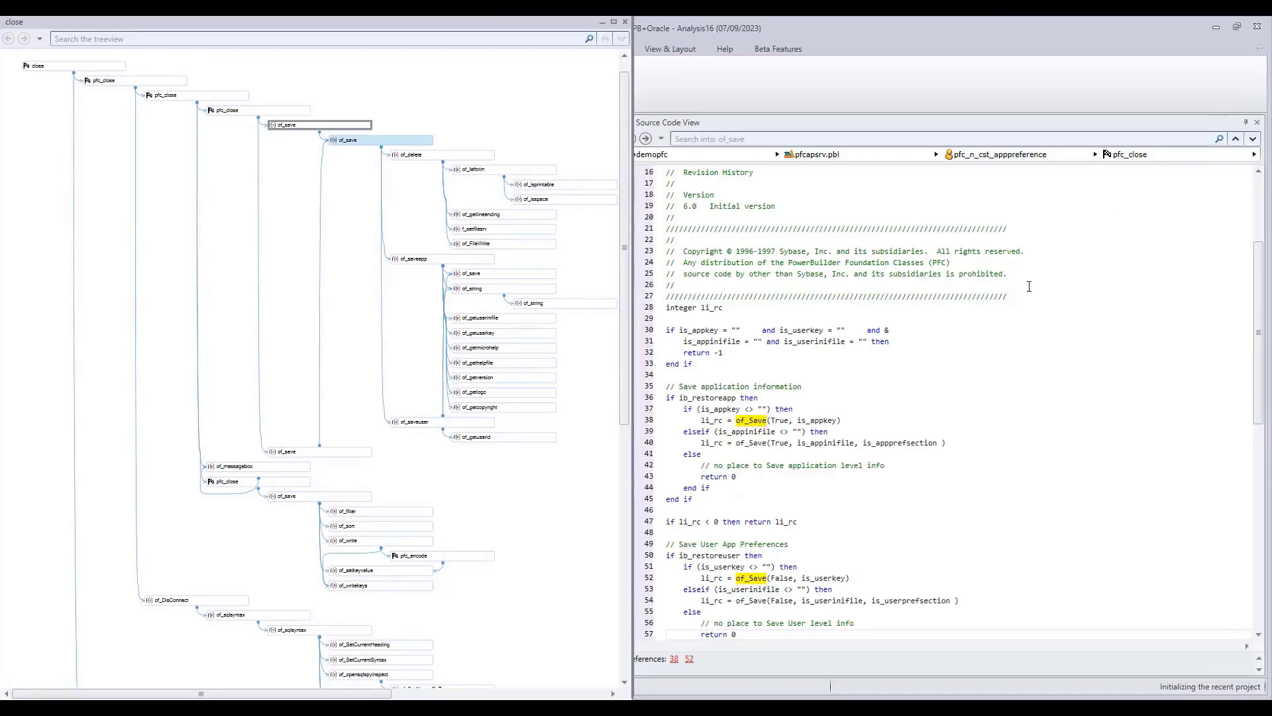
{"action": "left_click", "coordinate": [412, 260]}
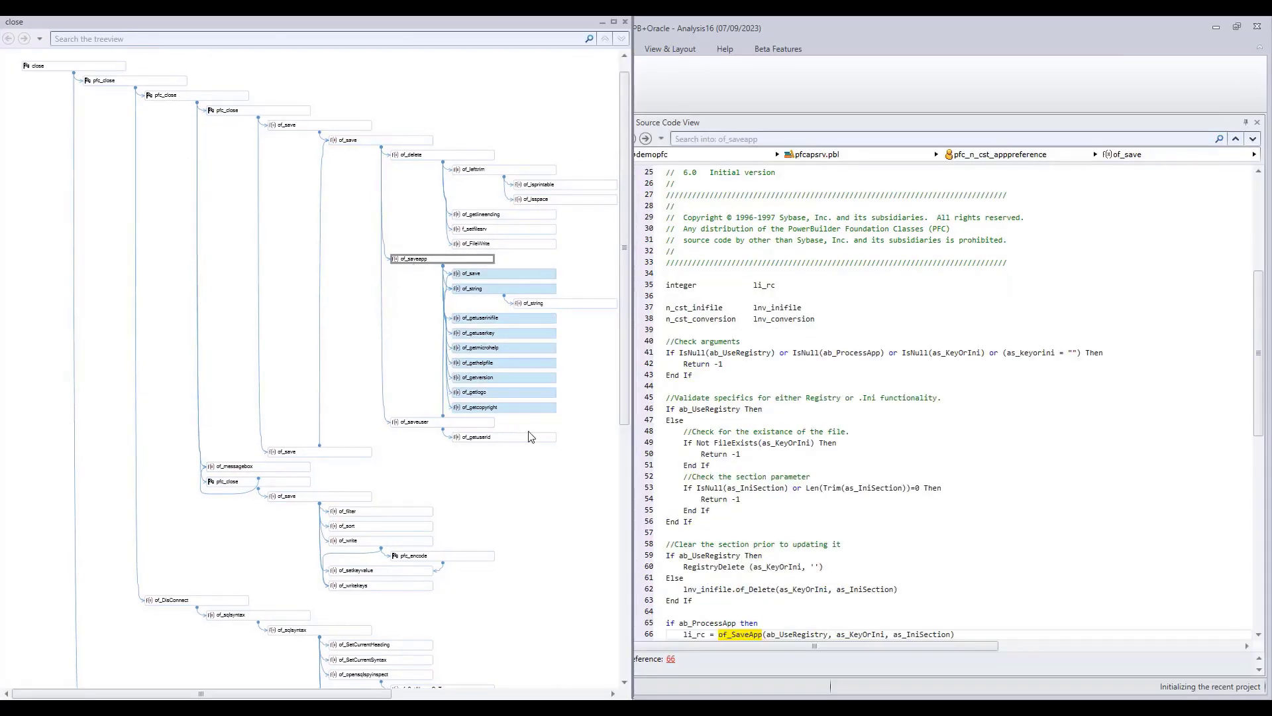
{"action": "left_click", "coordinate": [440, 423]}
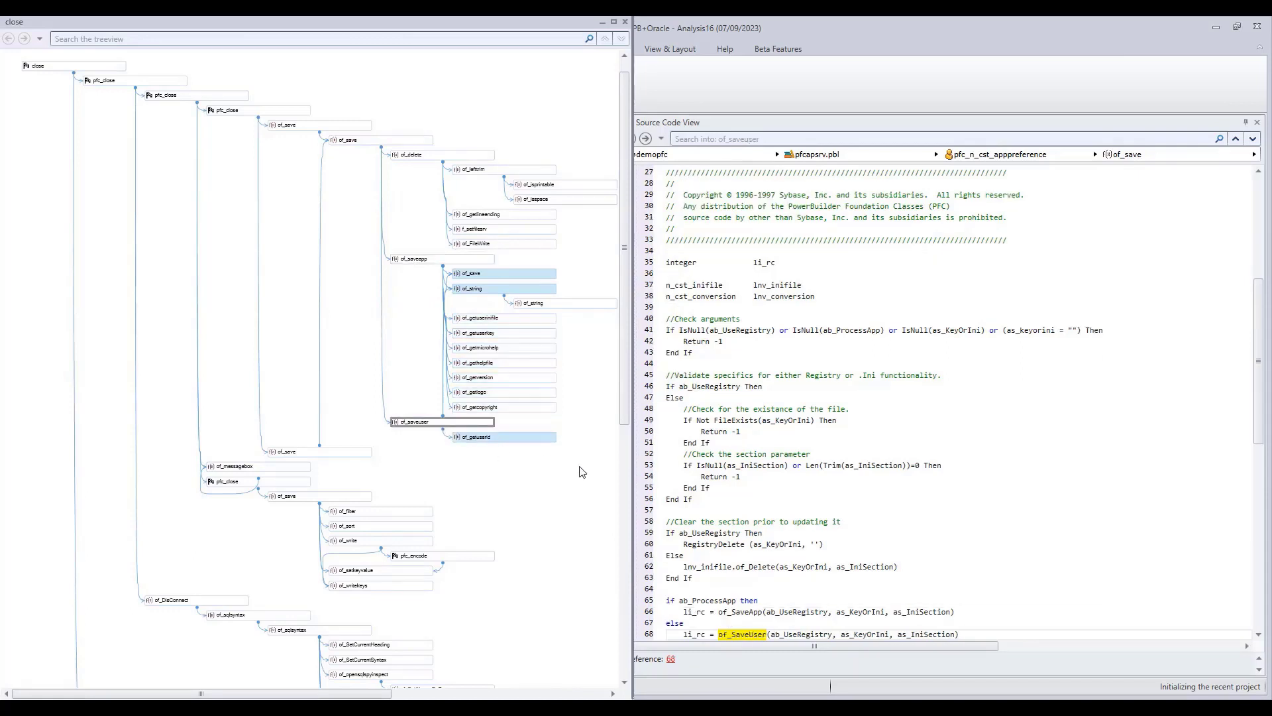
{"action": "left_click", "coordinate": [510, 319]}
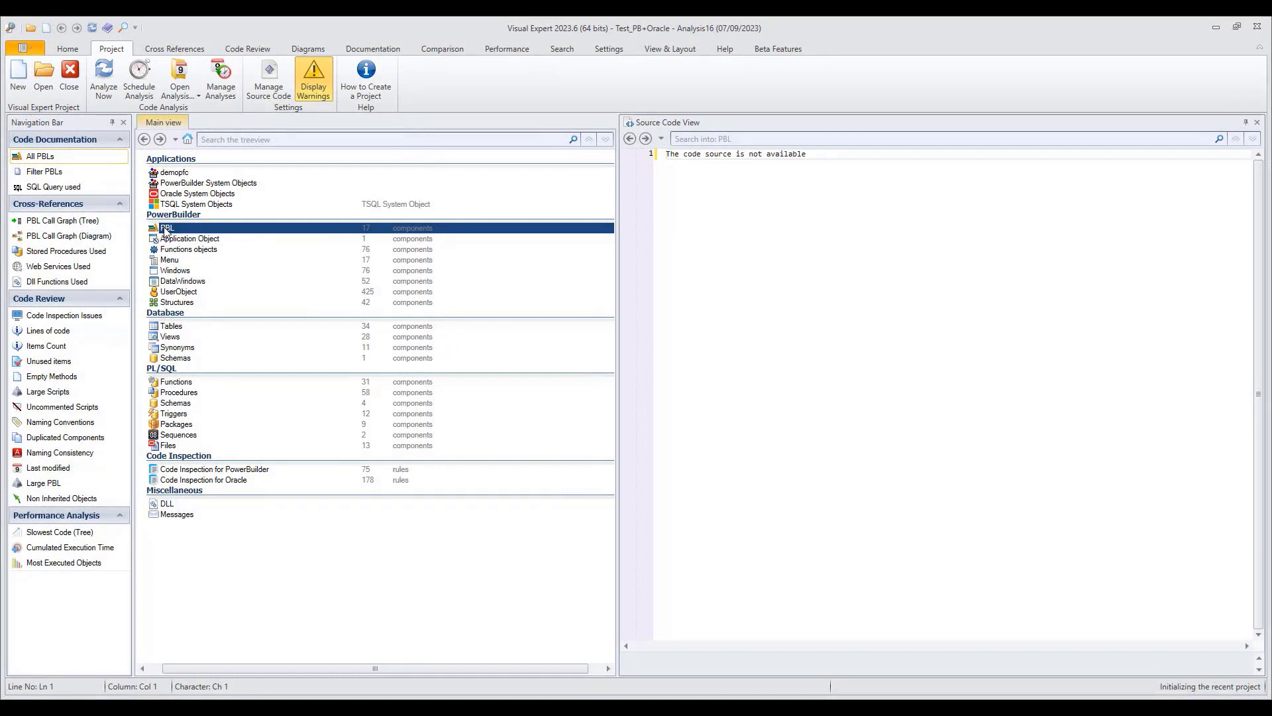
- List the stored procedures used by all PBLs, and those used by demopfc.pbl alone
{"action": "left_click", "coordinate": [74, 255]}
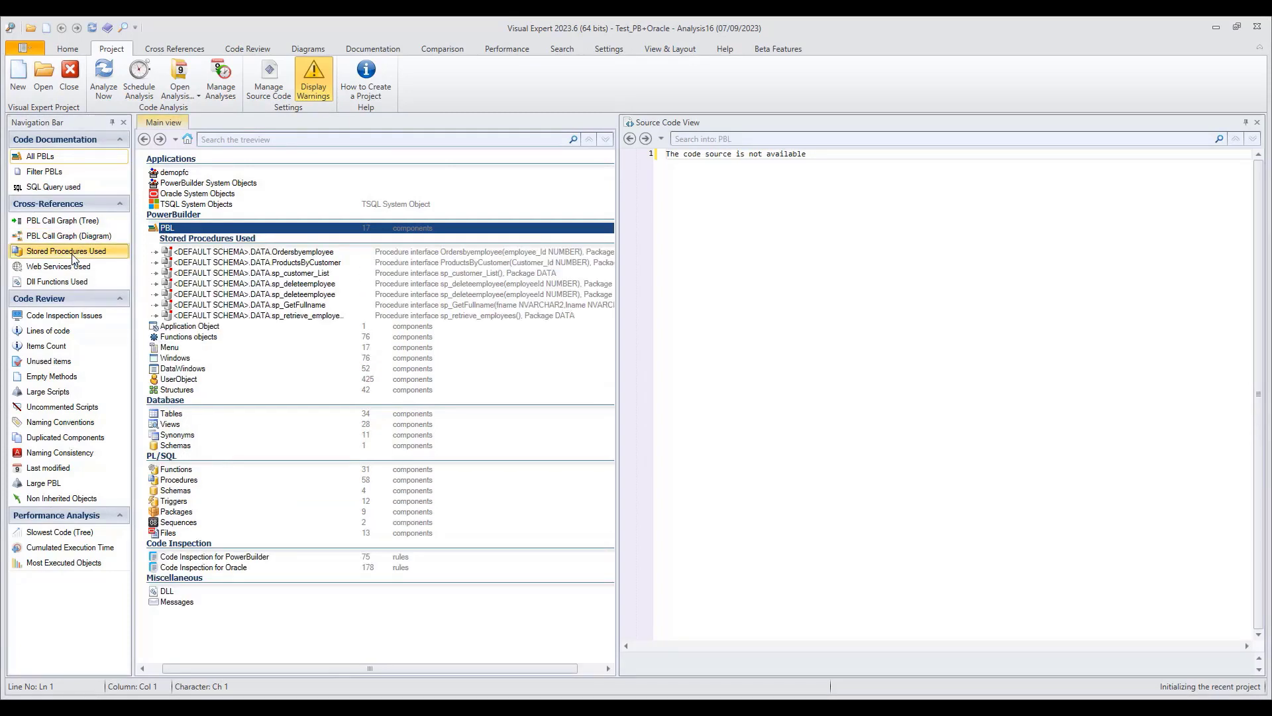
{"action": "left_click", "coordinate": [171, 230]}
{"action": "left_click", "coordinate": [182, 253]}
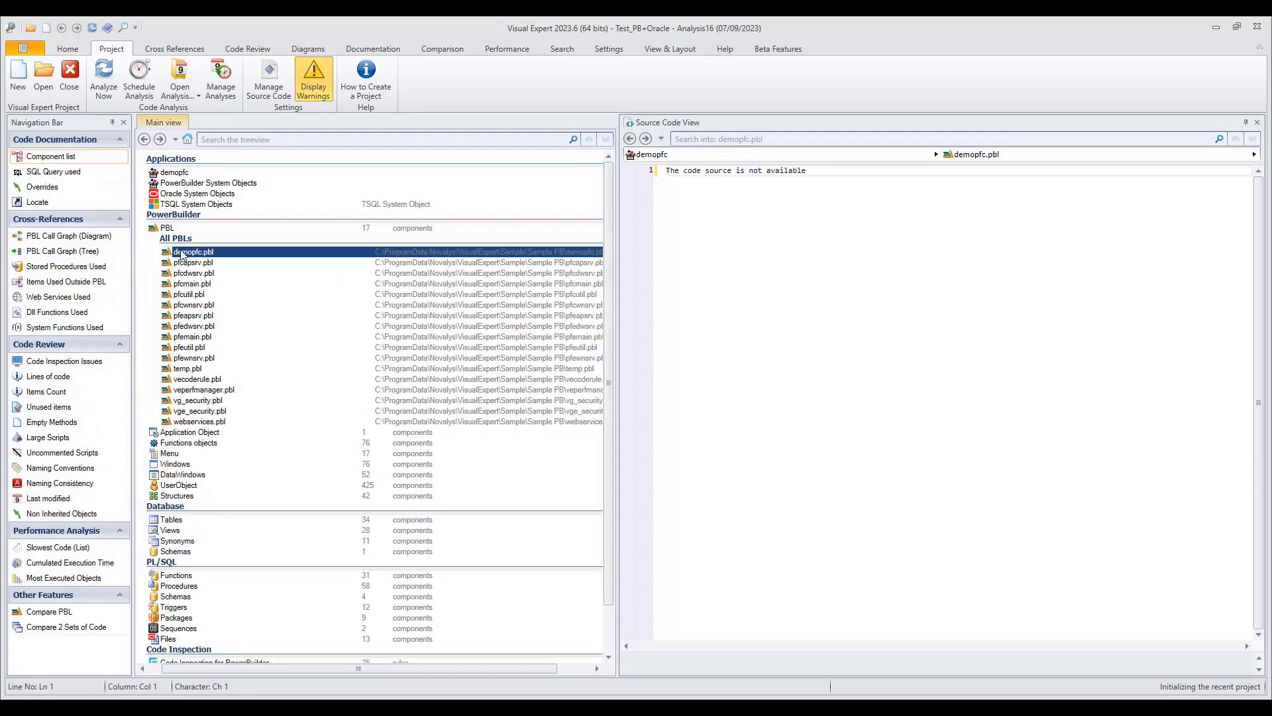
{"action": "left_click", "coordinate": [37, 266]}
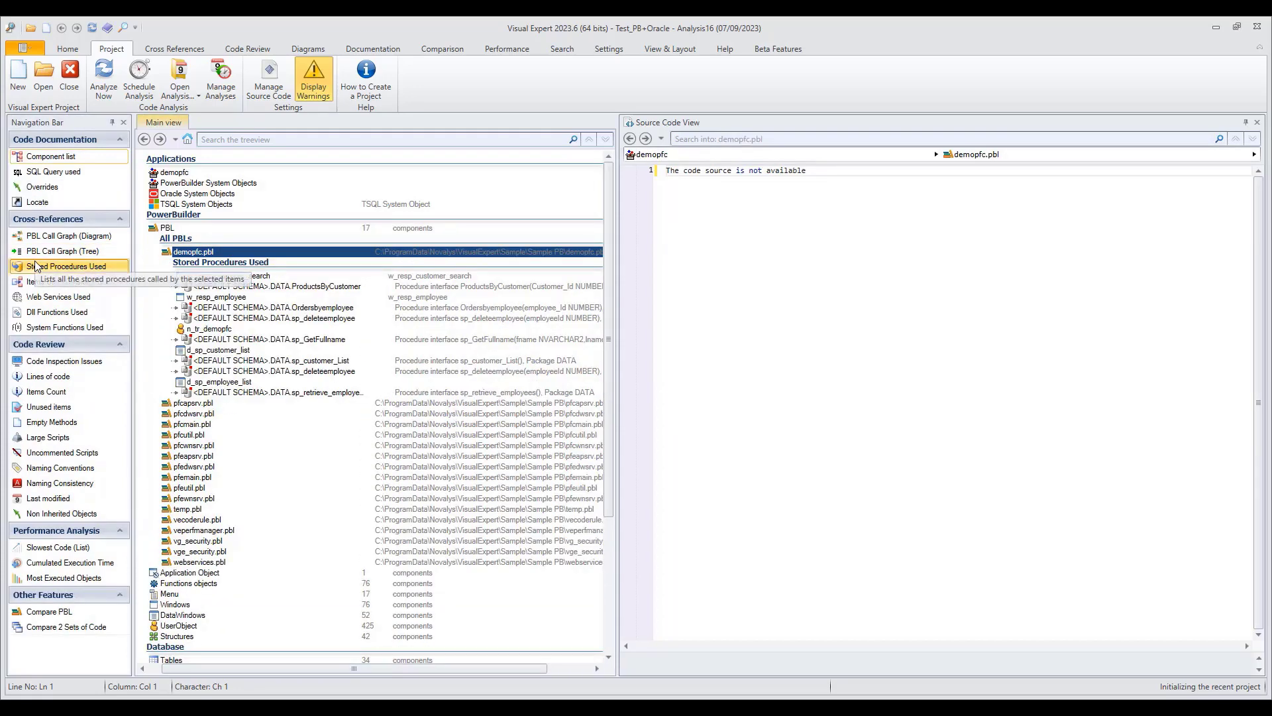
- List the components of demopfc.pbl and select all of them
{"action": "left_click", "coordinate": [201, 256]}
{"action": "left_click", "coordinate": [200, 253]}
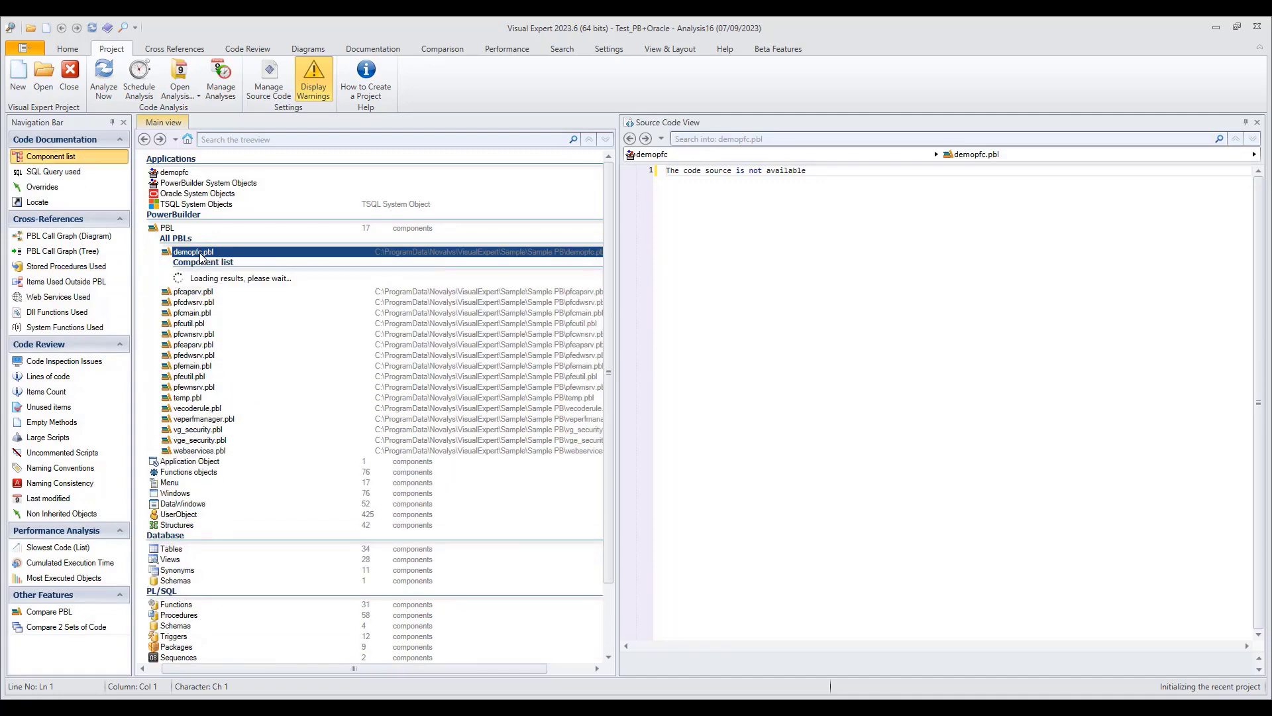
{"action": "left_click", "coordinate": [211, 277]}
{"action": "key", "text": "ctrl+a"}
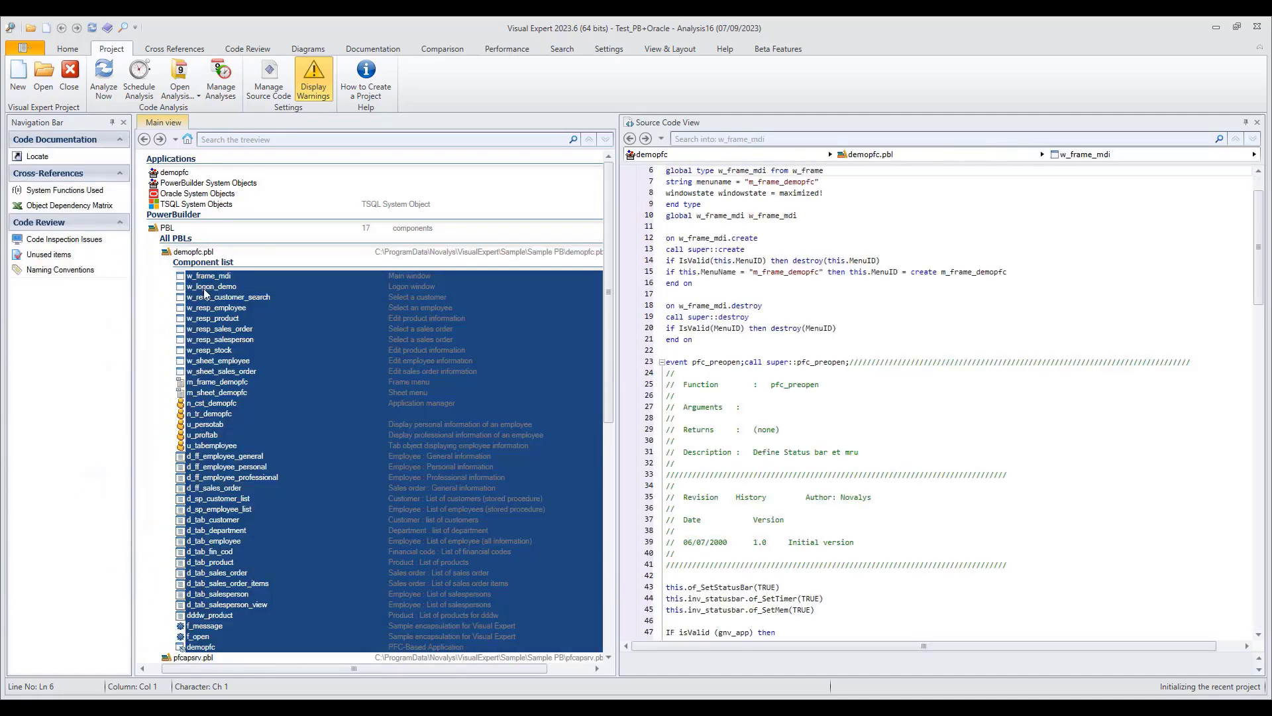
{"action": "left_click", "coordinate": [182, 250]}
- List the web services used across all PBLs and inspect the source code of callINETGET
{"action": "left_click", "coordinate": [169, 229]}
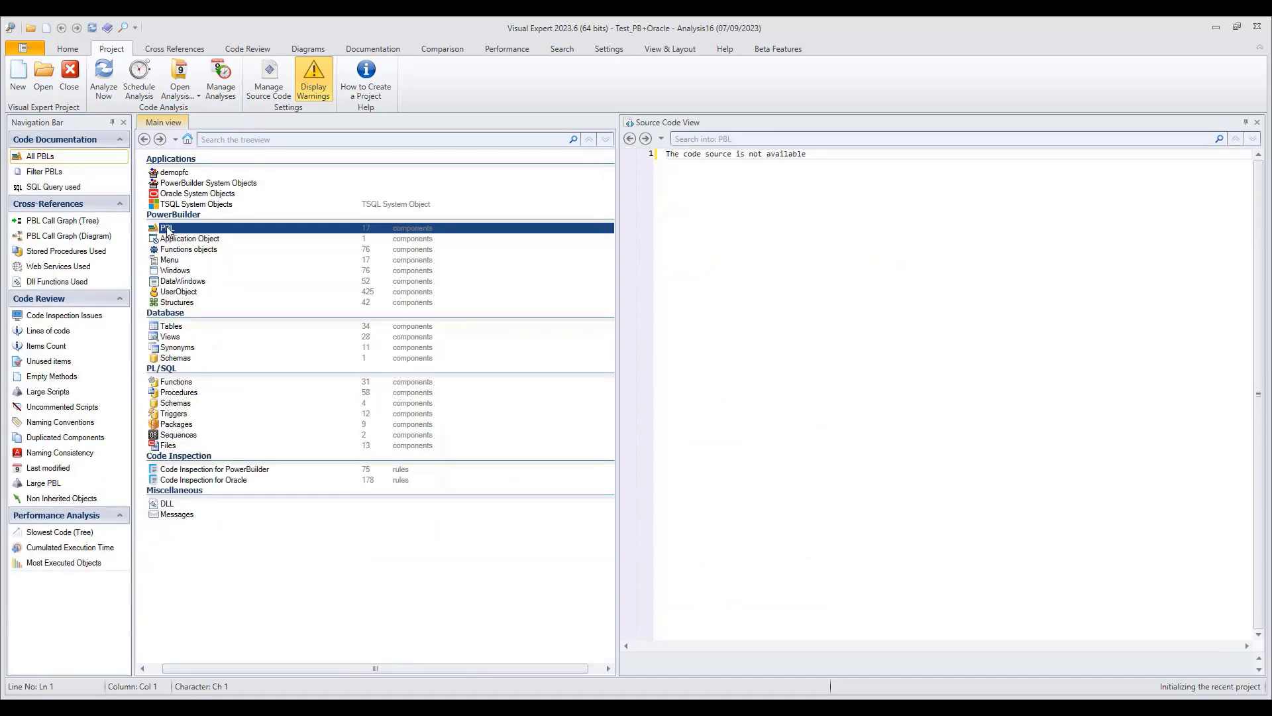
{"action": "left_click", "coordinate": [47, 269]}
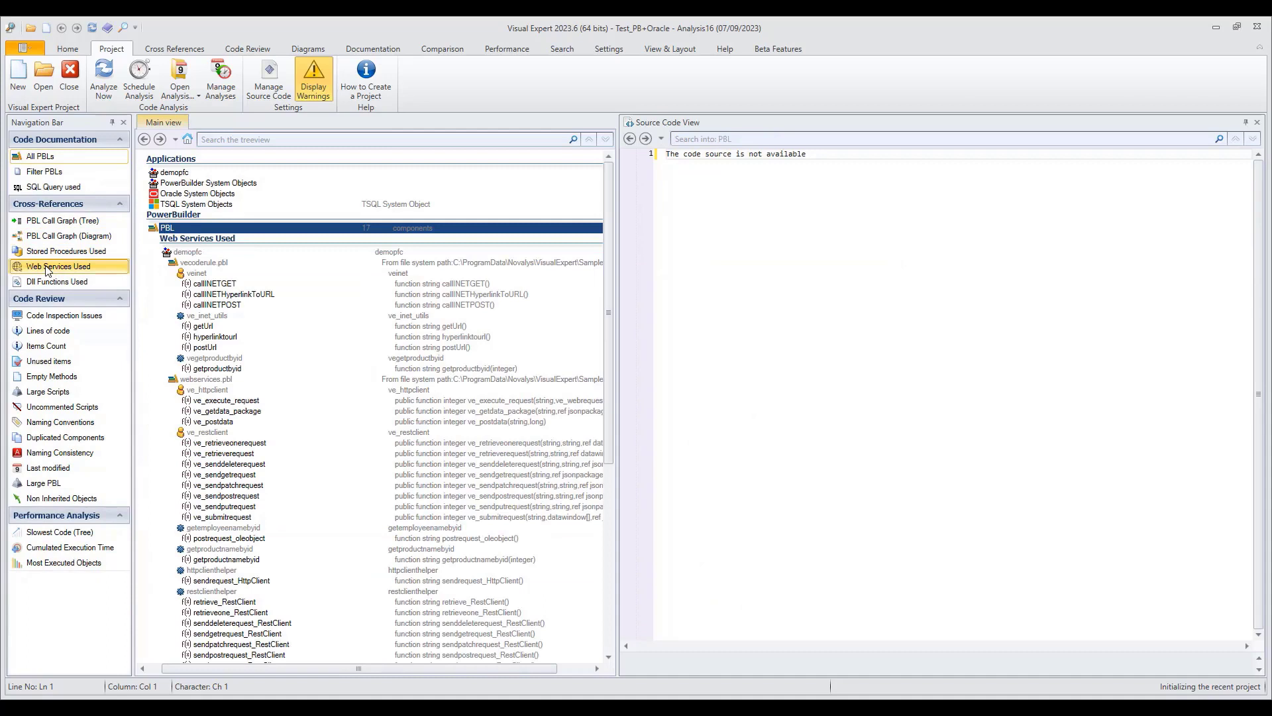
{"action": "left_click", "coordinate": [218, 285]}
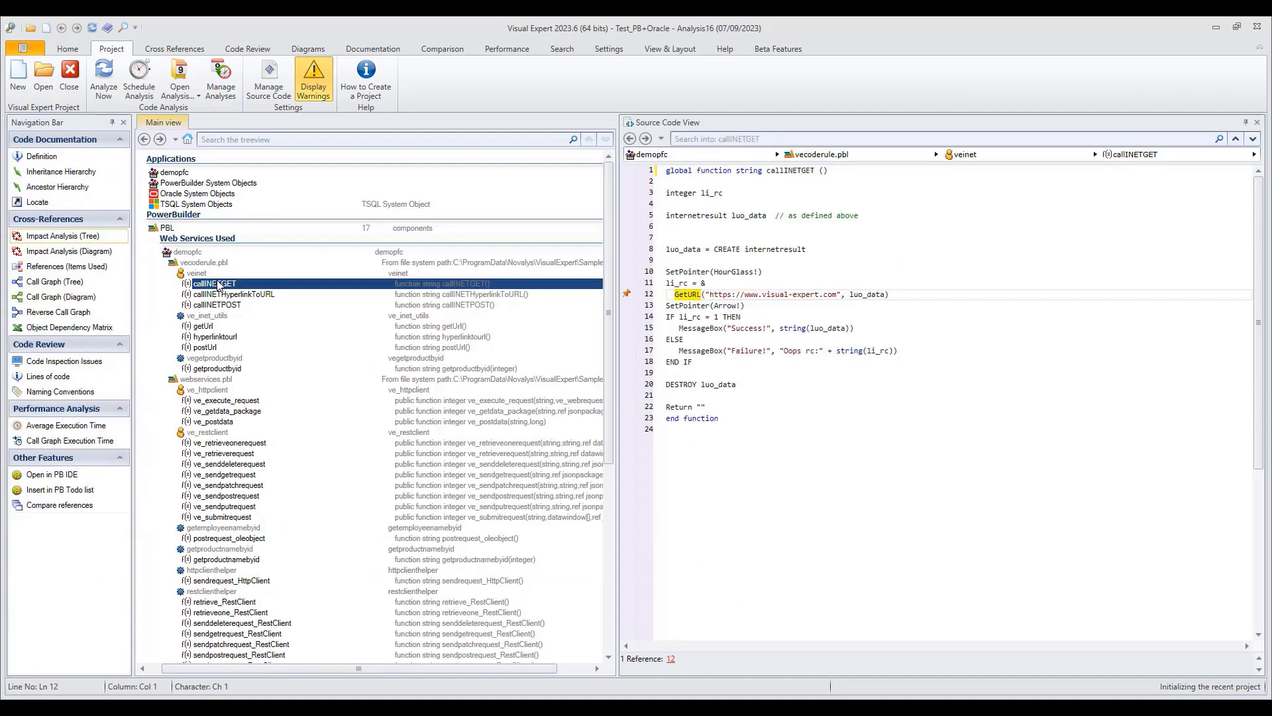
- List the DLL functions used across all PBLs, and the system functions used by demopfc.pbl
{"action": "left_click", "coordinate": [169, 229]}
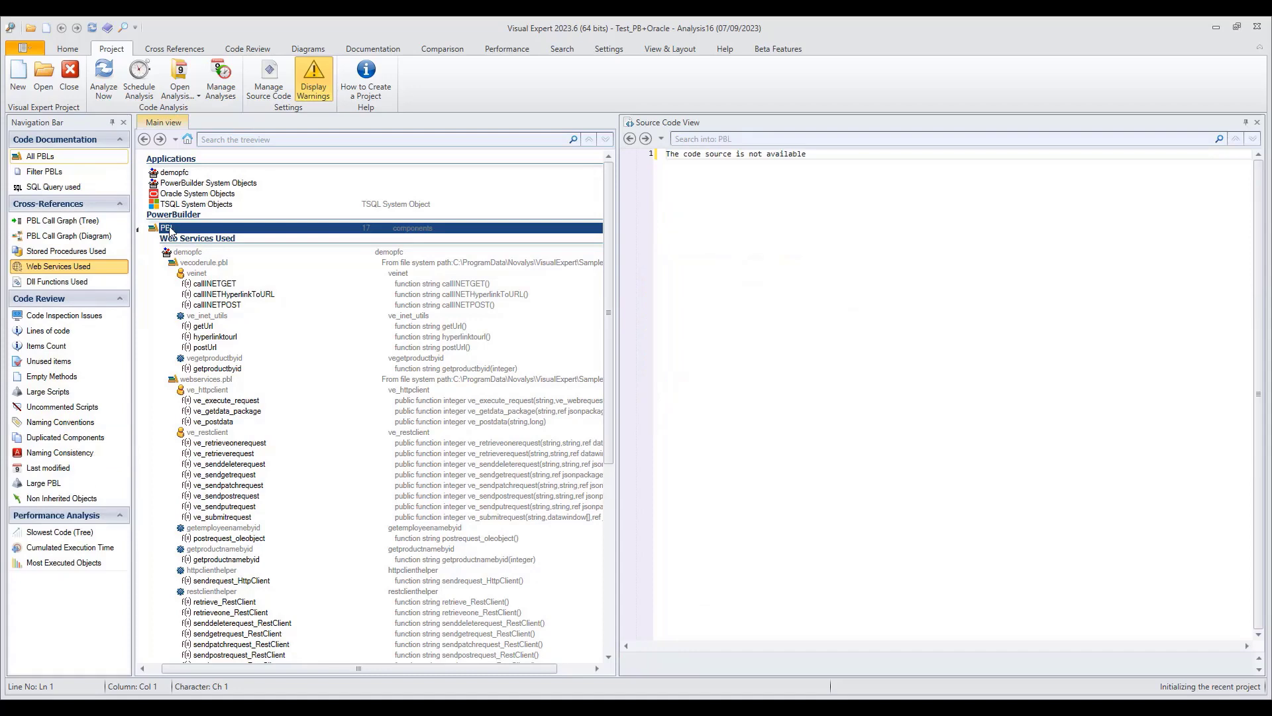
{"action": "left_click", "coordinate": [49, 282]}
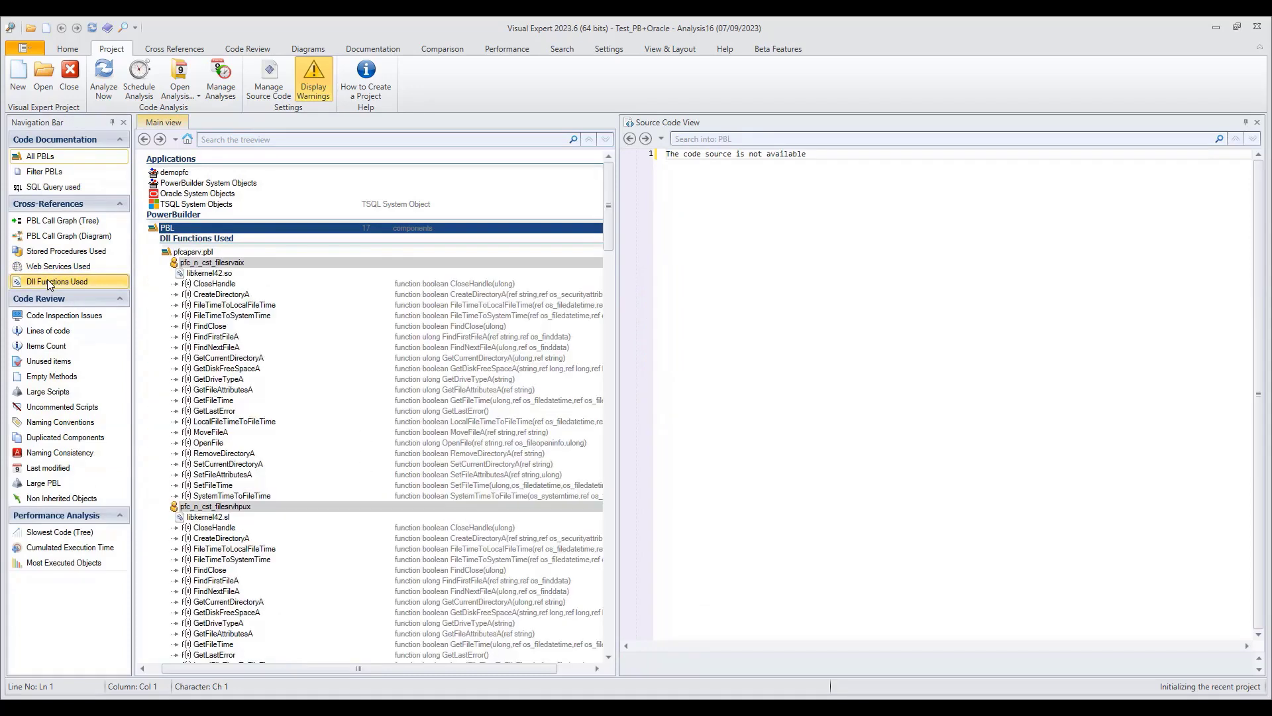
{"action": "left_click", "coordinate": [184, 228]}
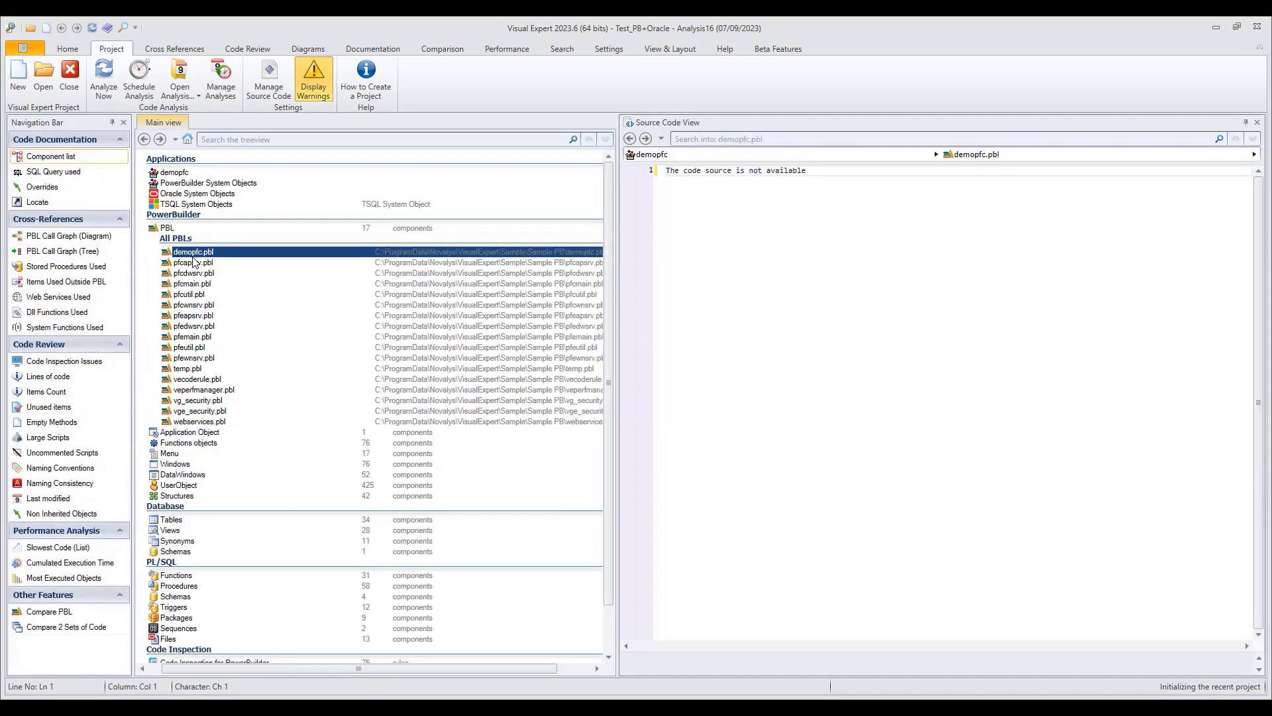
{"action": "left_click", "coordinate": [66, 325]}
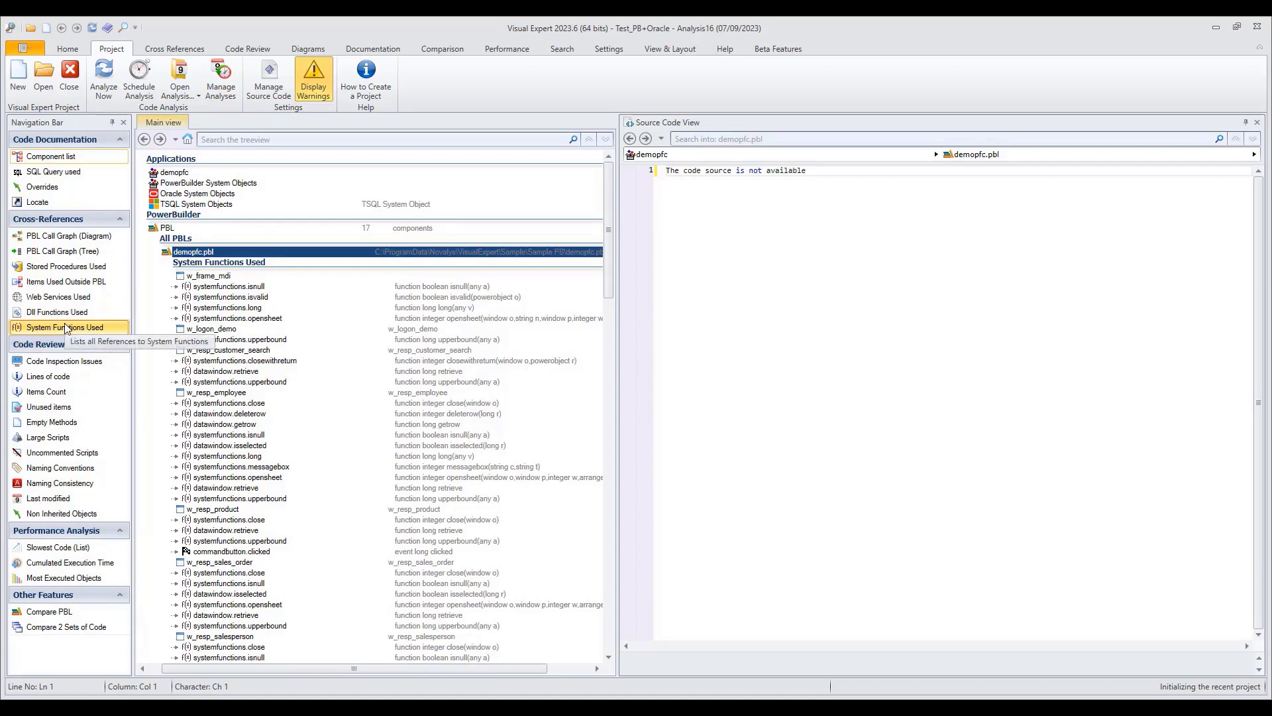